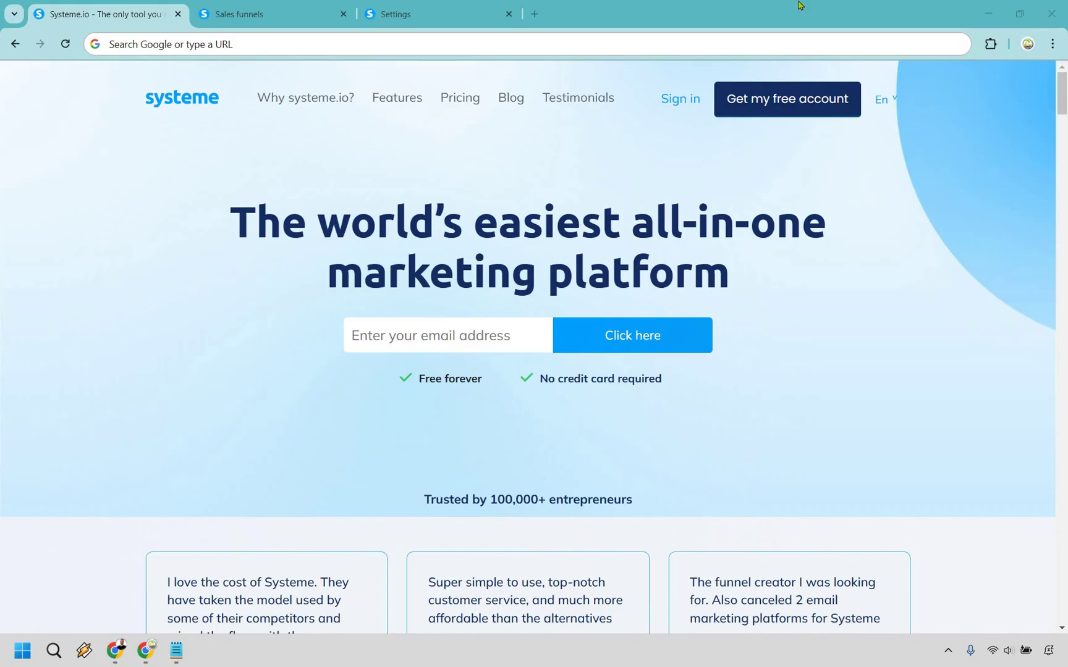
# Step: Go to Websites > Sales funnels to list the 2 Step Digital Funnel
pyautogui.click(302, 9)
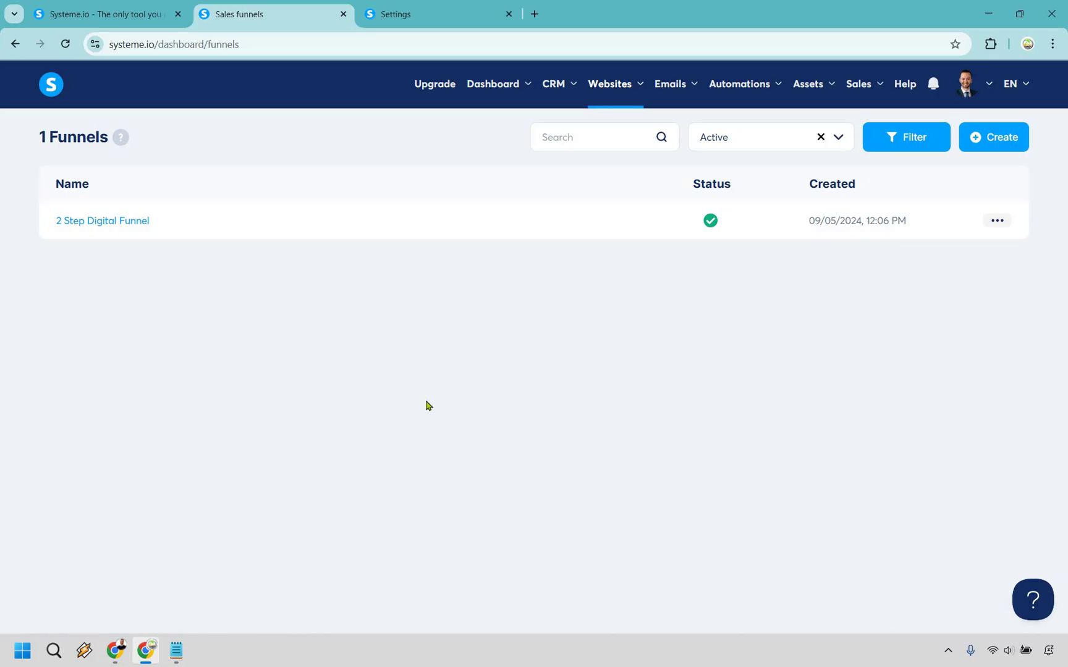
pyautogui.click(604, 90)
# Step: Create a Sell funnel named 'Marketing Island Method' priced in U.S. Dollar
pyautogui.click(961, 146)
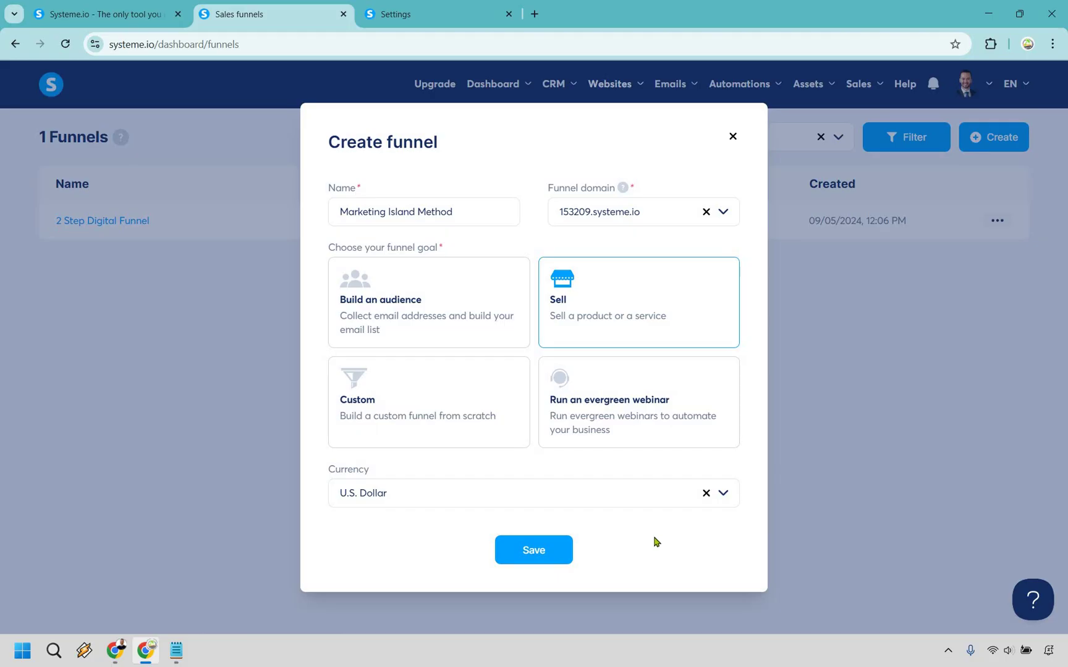
pyautogui.click(548, 552)
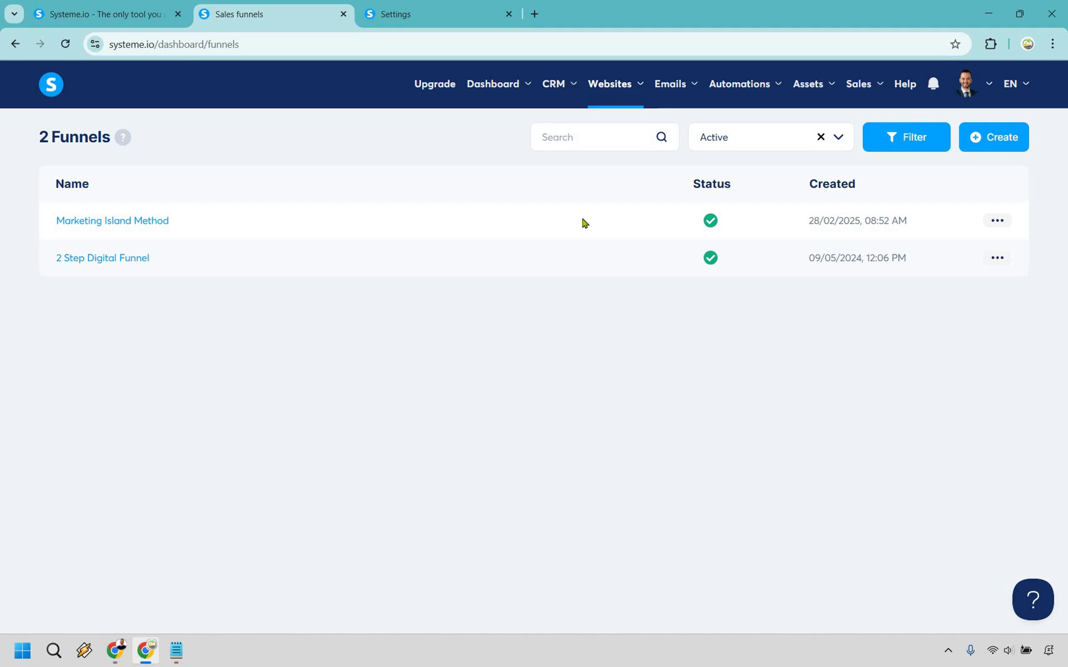
# Step: Uncheck Apple Pay in the Marketing Island Method funnel's Edit funnel settings
pyautogui.click(997, 222)
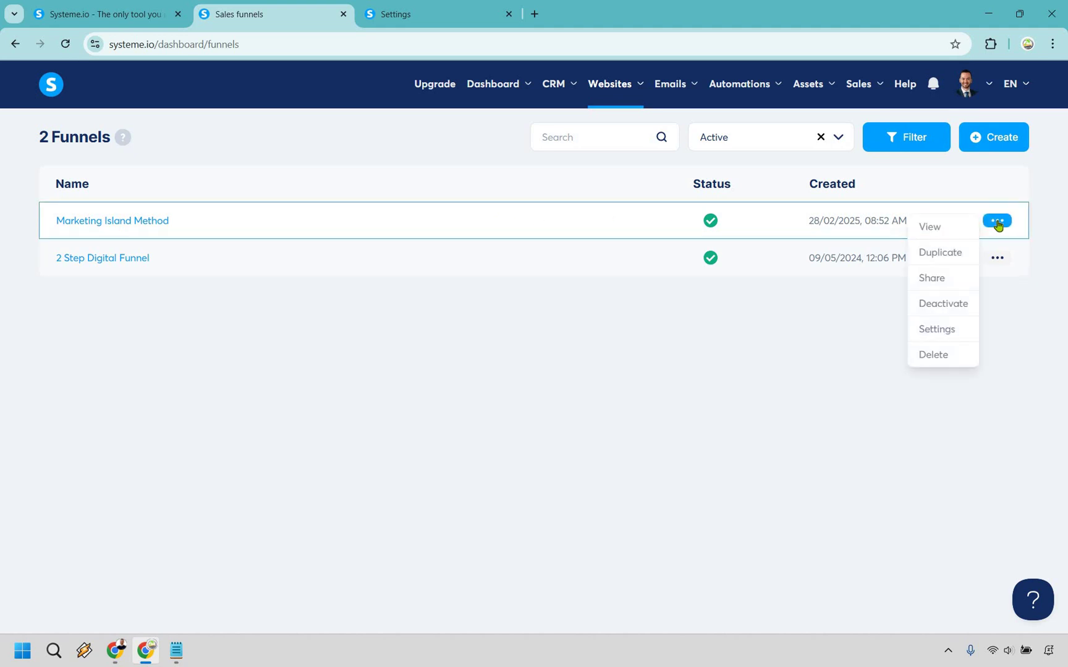
pyautogui.click(940, 335)
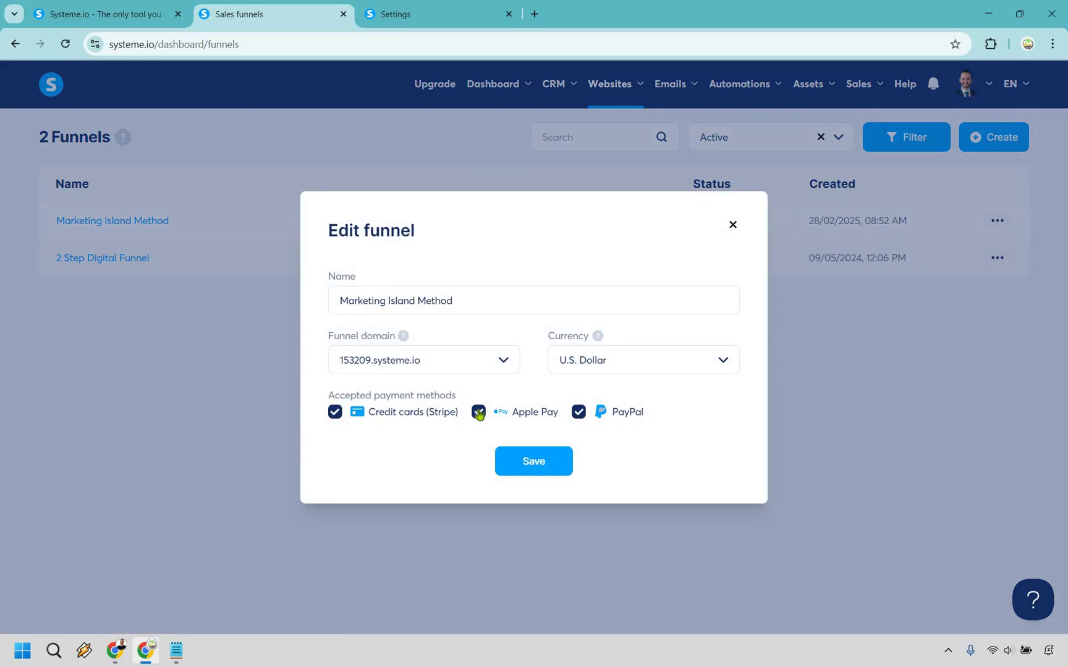
pyautogui.click(509, 400)
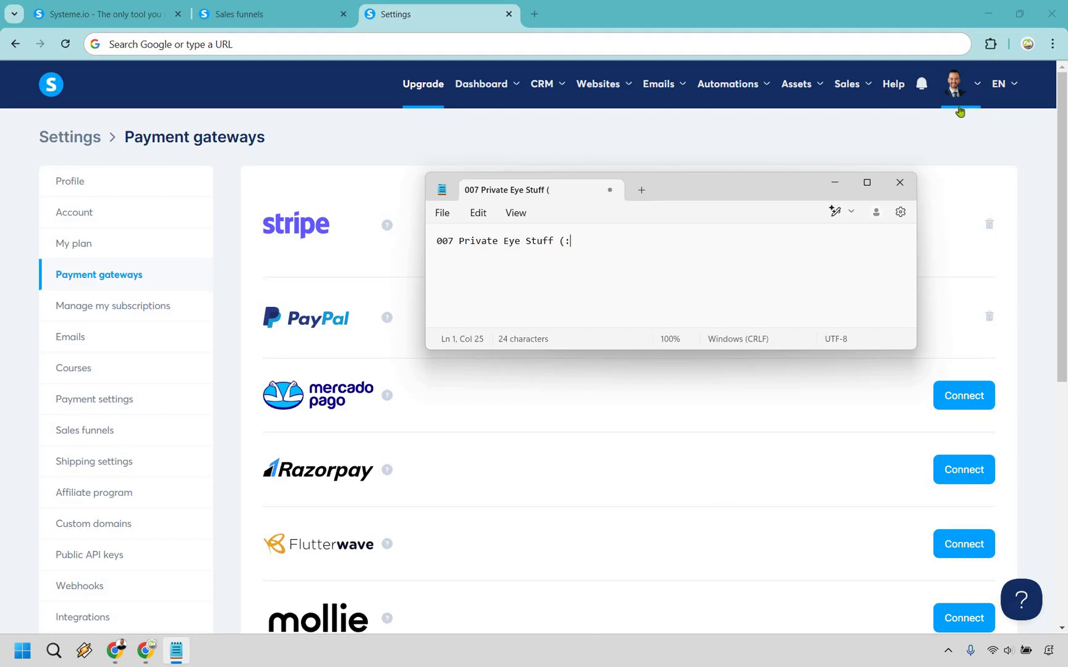
pyautogui.moveTo(960, 91)
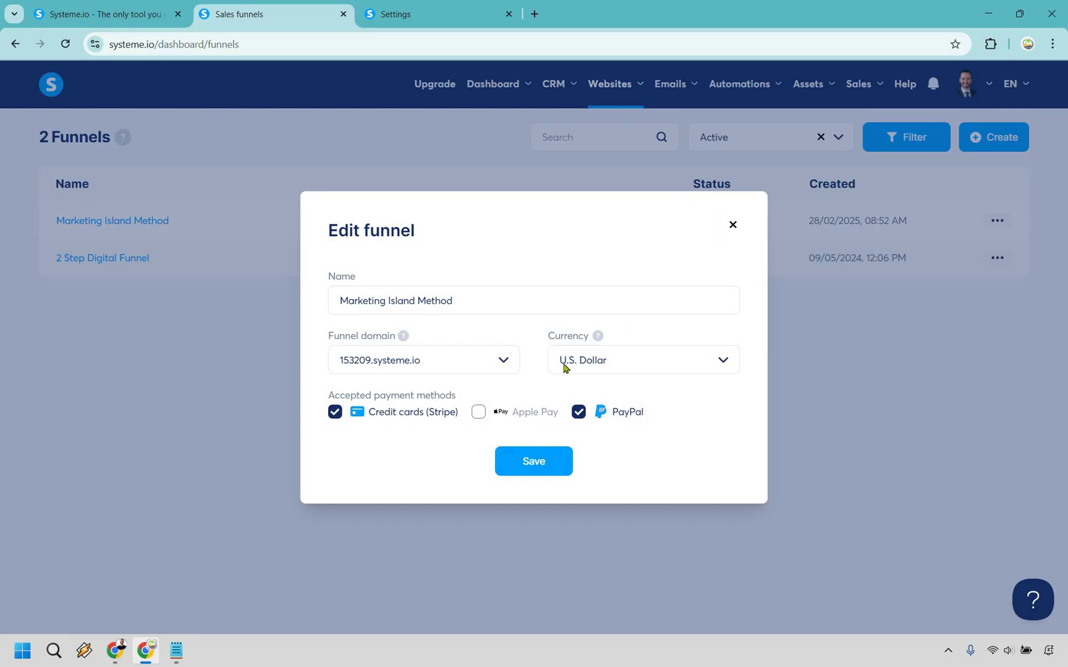
# Step: Close the Edit funnel dialog and reload the funnels page
pyautogui.click(603, 174)
pyautogui.rightClick(611, 105)
pyautogui.press('r')
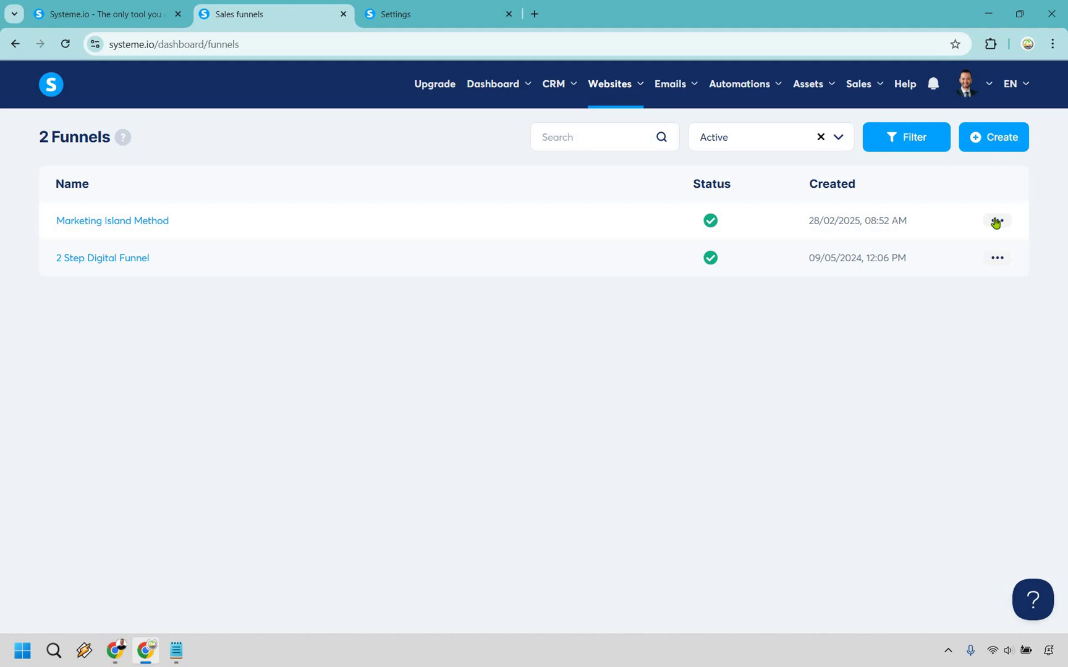
# Step: Save Marketing Island Method with Apple Pay unchecked, then open the funnel
pyautogui.click(997, 221)
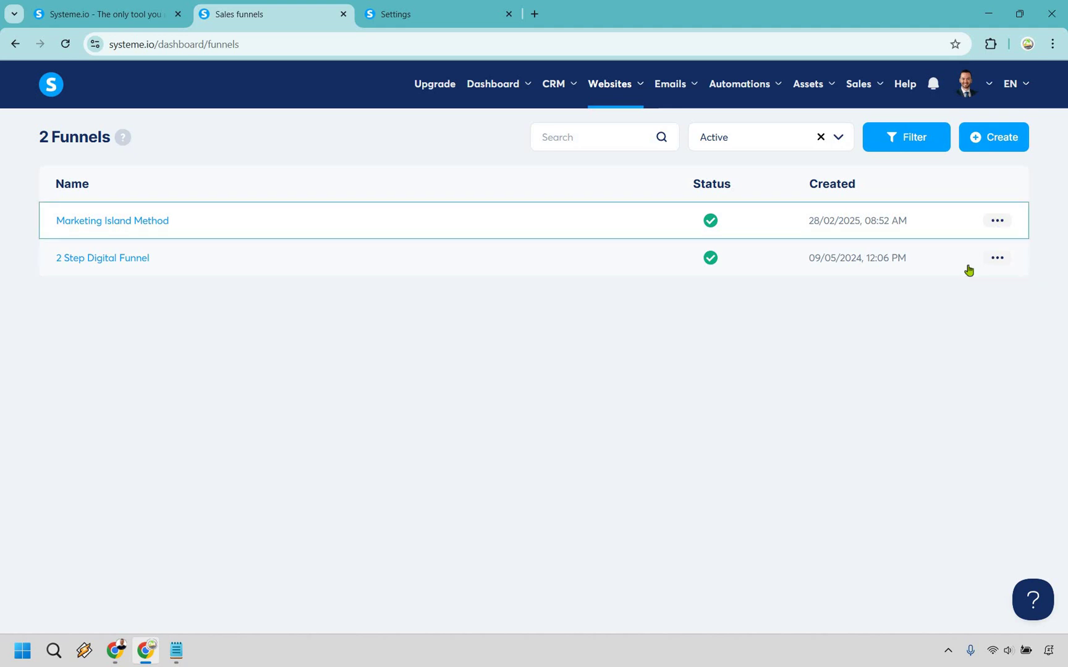
pyautogui.click(931, 330)
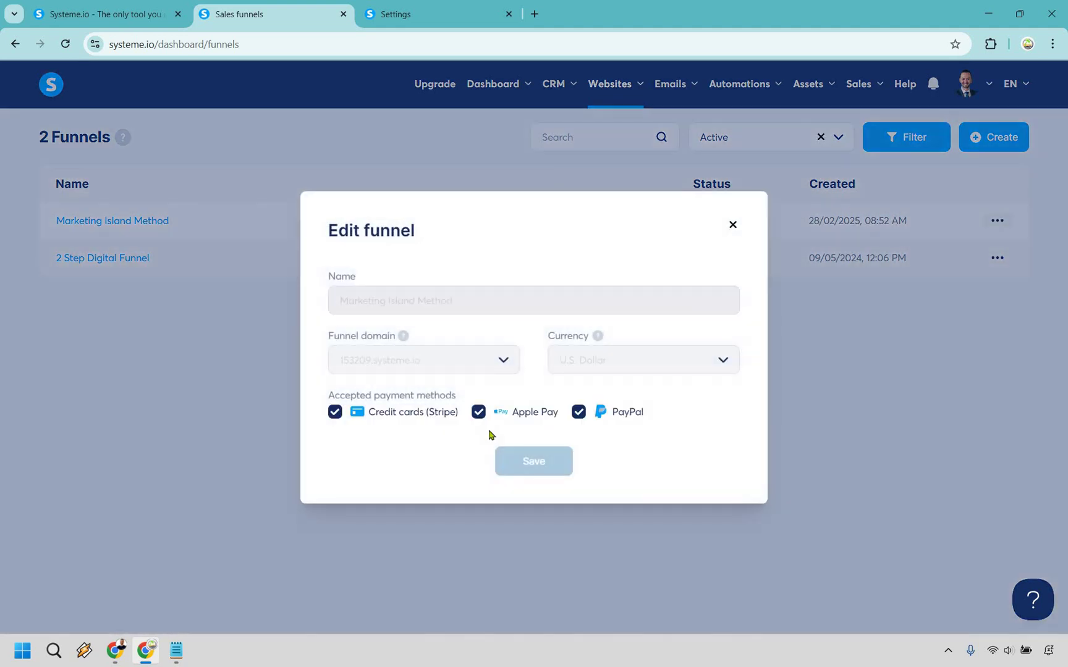
pyautogui.click(544, 413)
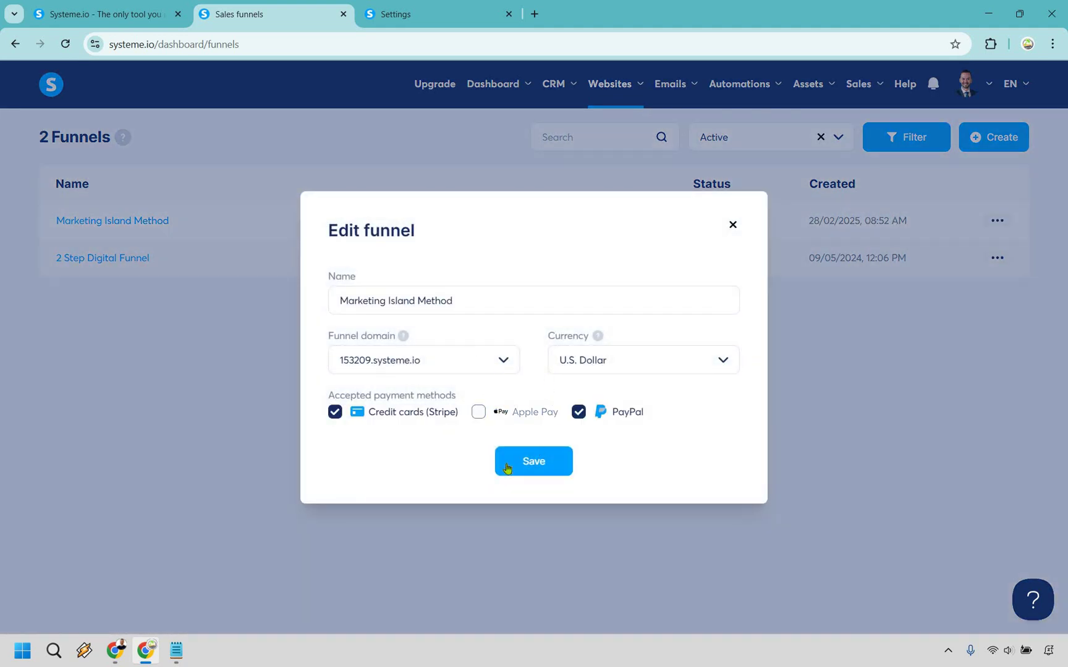
pyautogui.click(537, 464)
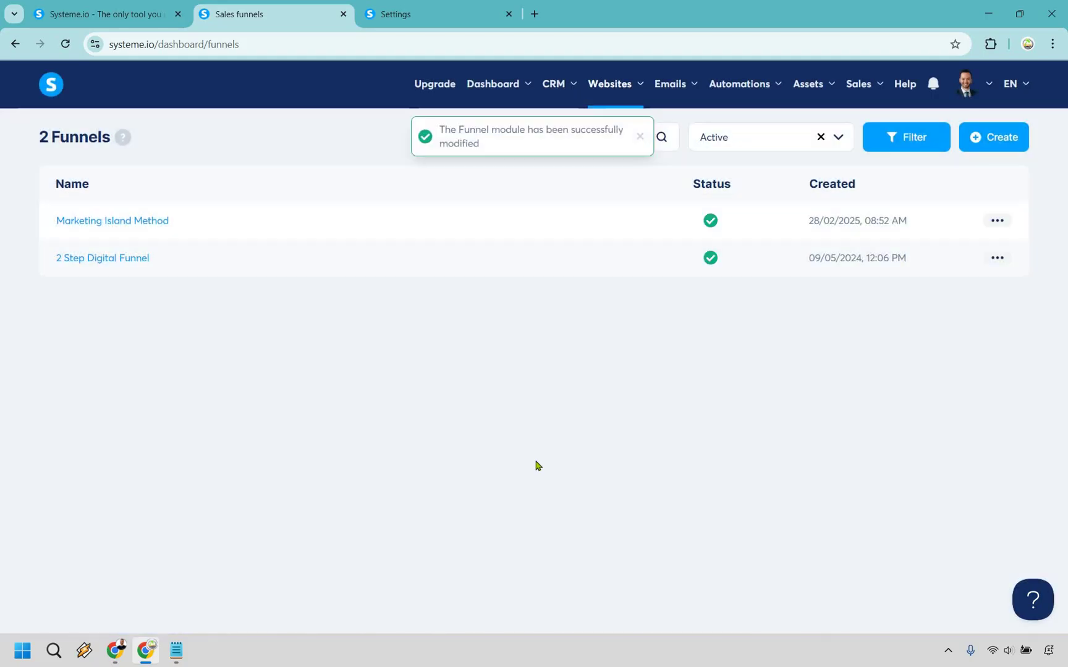
pyautogui.click(146, 222)
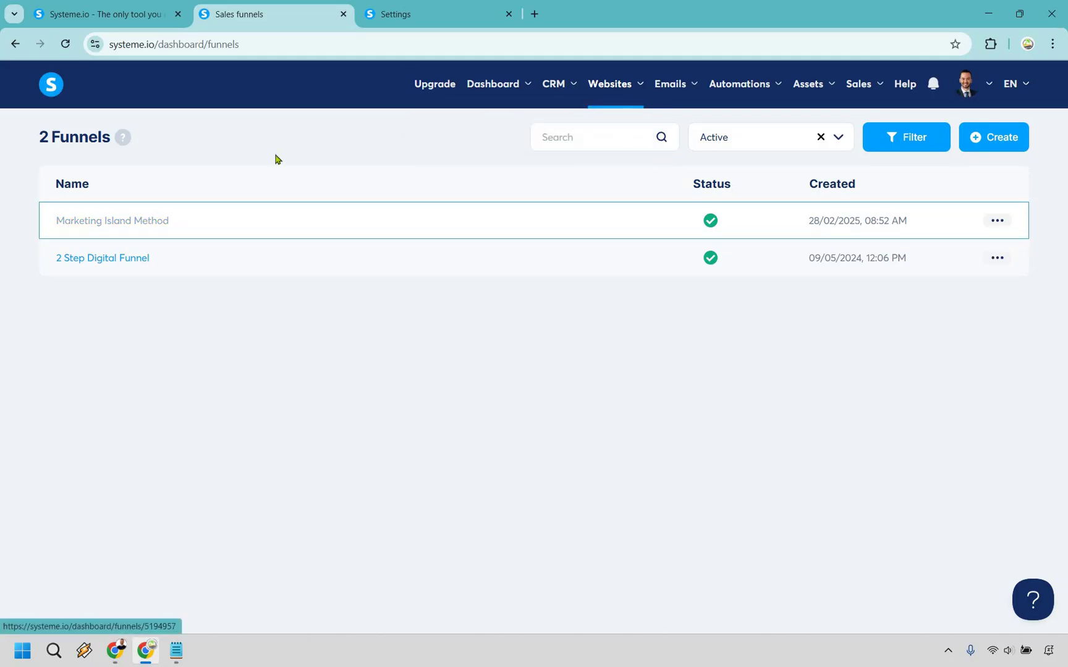
# Step: Close the settings tab and add a 'Sales Page' step of type Sales page
pyautogui.click(509, 15)
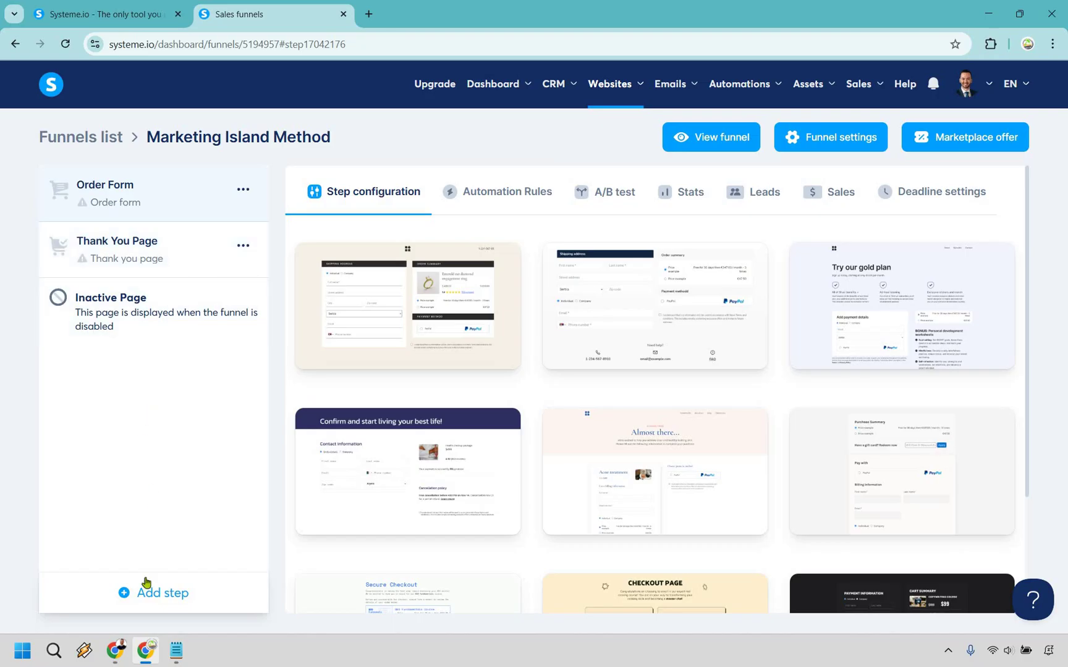
pyautogui.click(144, 598)
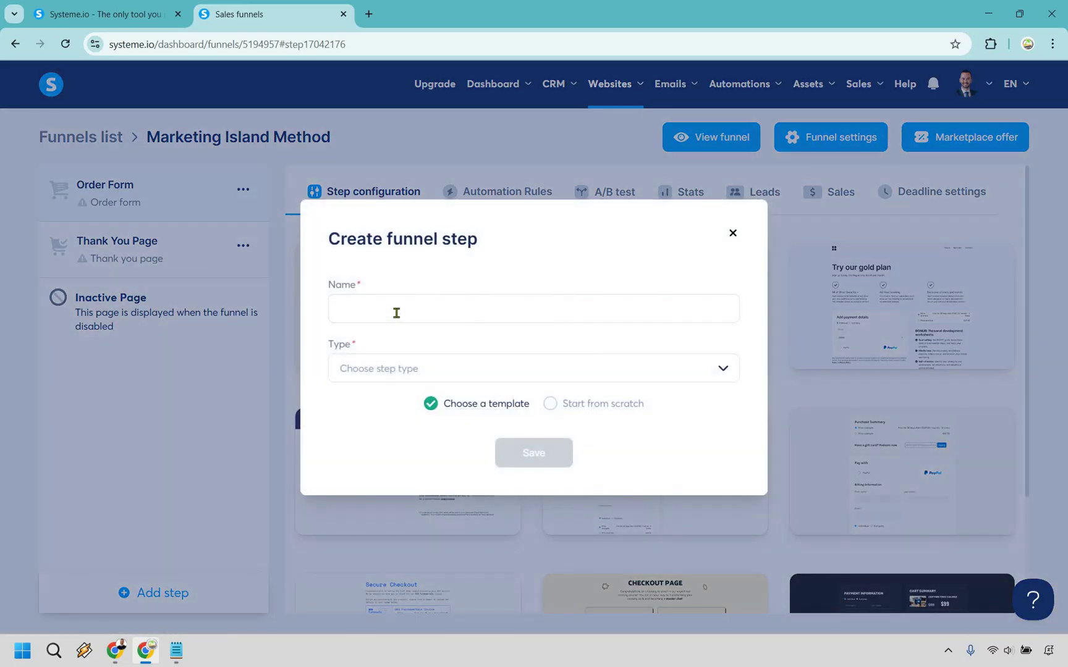
pyautogui.click(396, 312)
pyautogui.write('S')
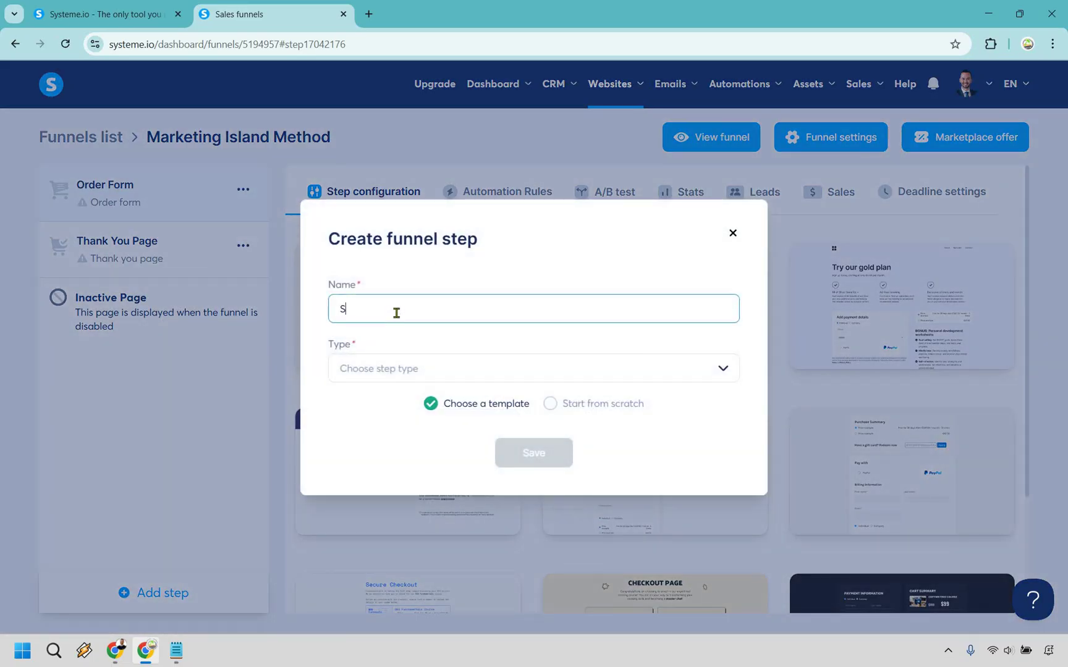
pyautogui.write('ales Page')
pyautogui.click(442, 380)
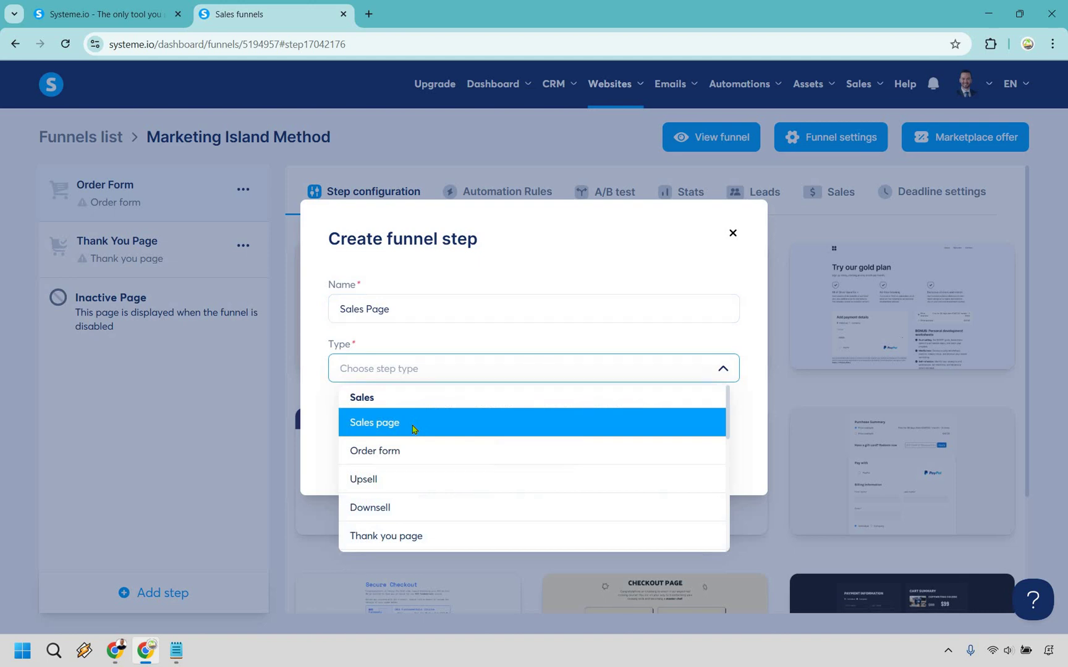
pyautogui.click(413, 428)
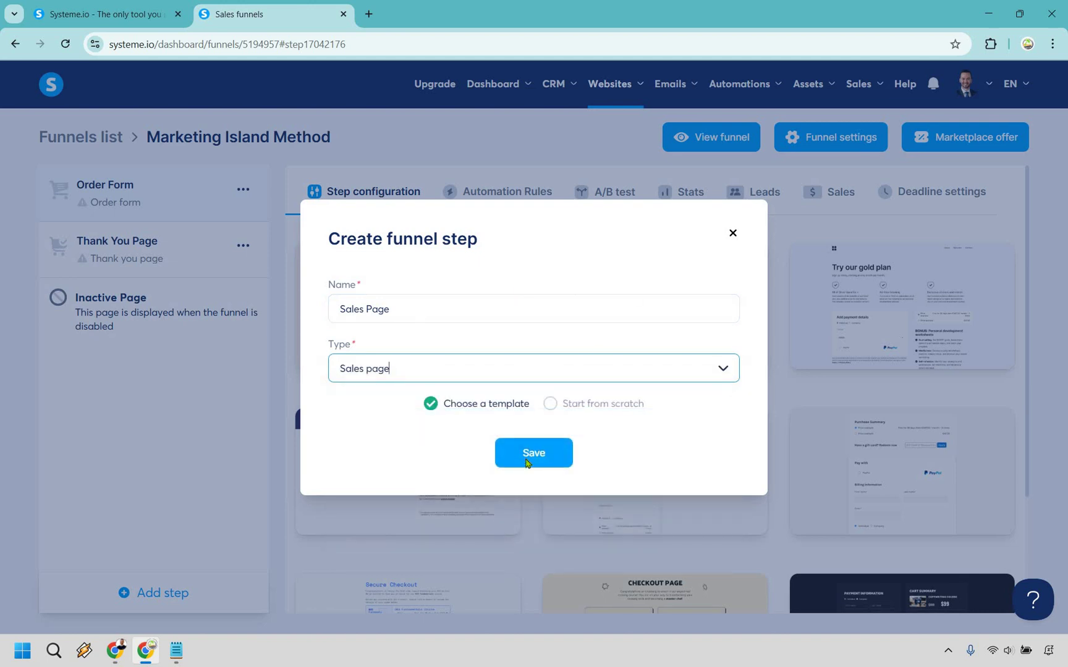
pyautogui.click(525, 462)
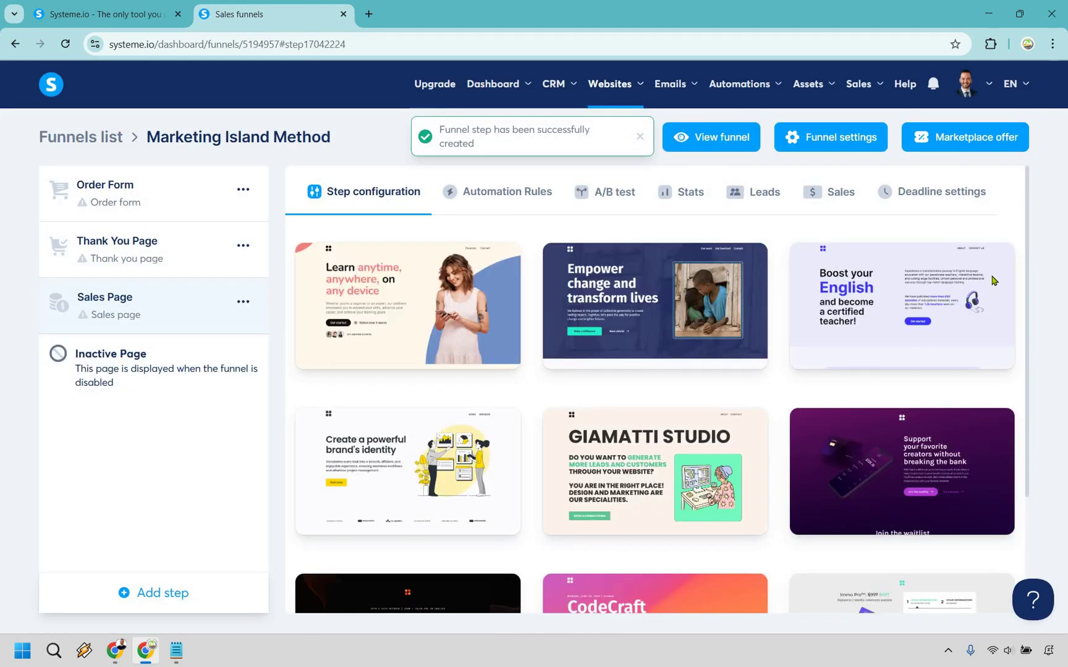
# Step: Show 30 sales page templates per page and move to the next page
pyautogui.scroll(-3, 927, 432)
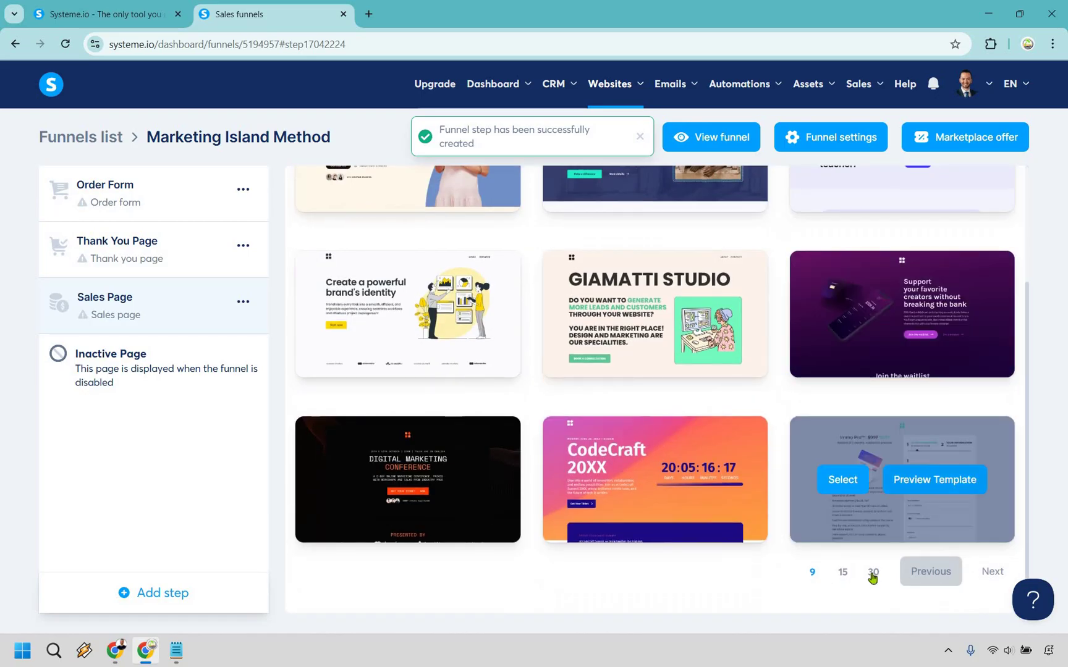
pyautogui.click(873, 573)
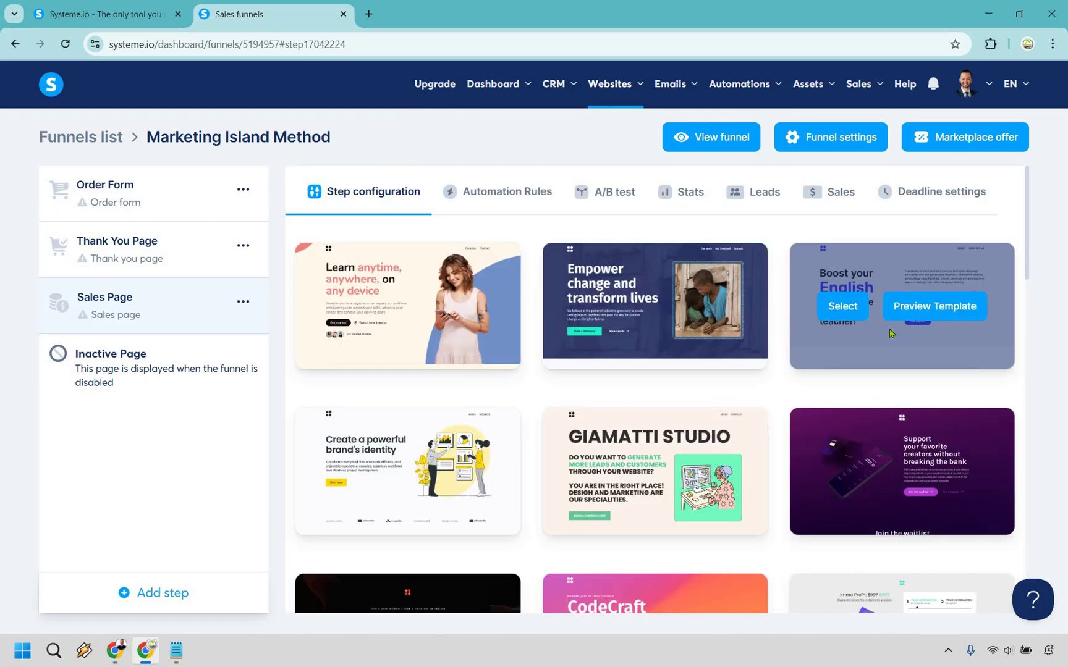
pyautogui.scroll(-20, 890, 334)
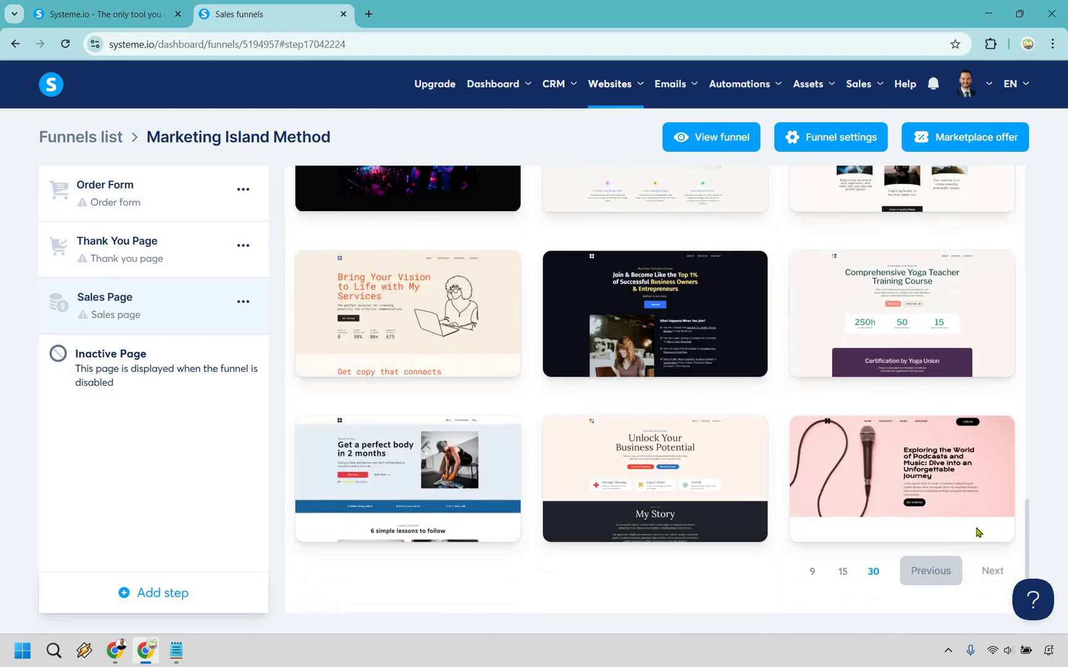
pyautogui.click(990, 571)
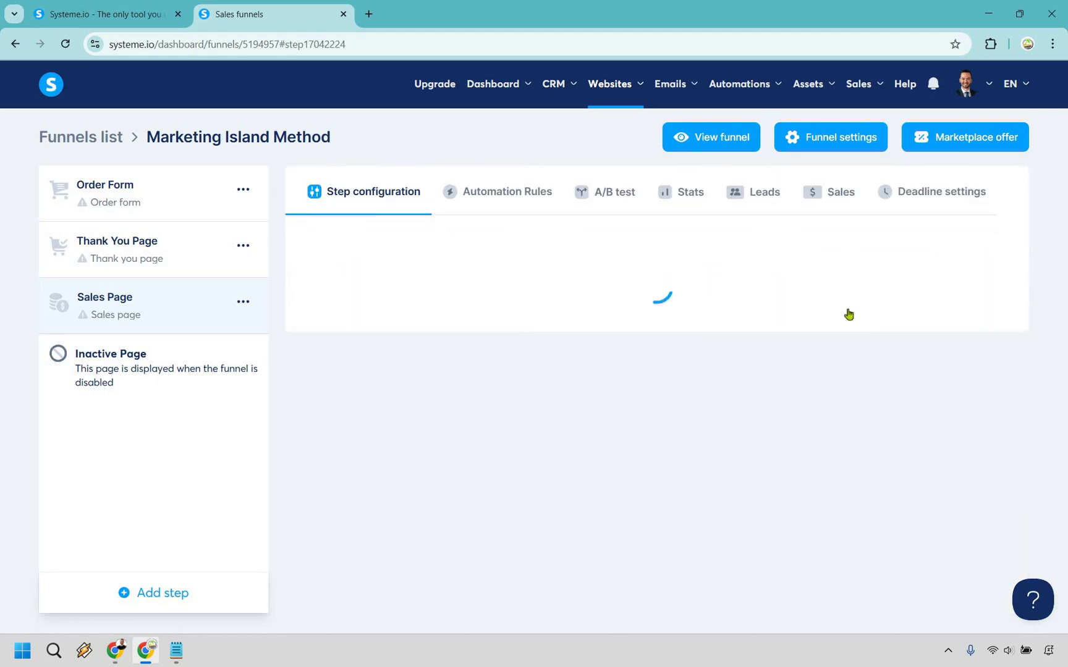
pyautogui.scroll(-9, 835, 295)
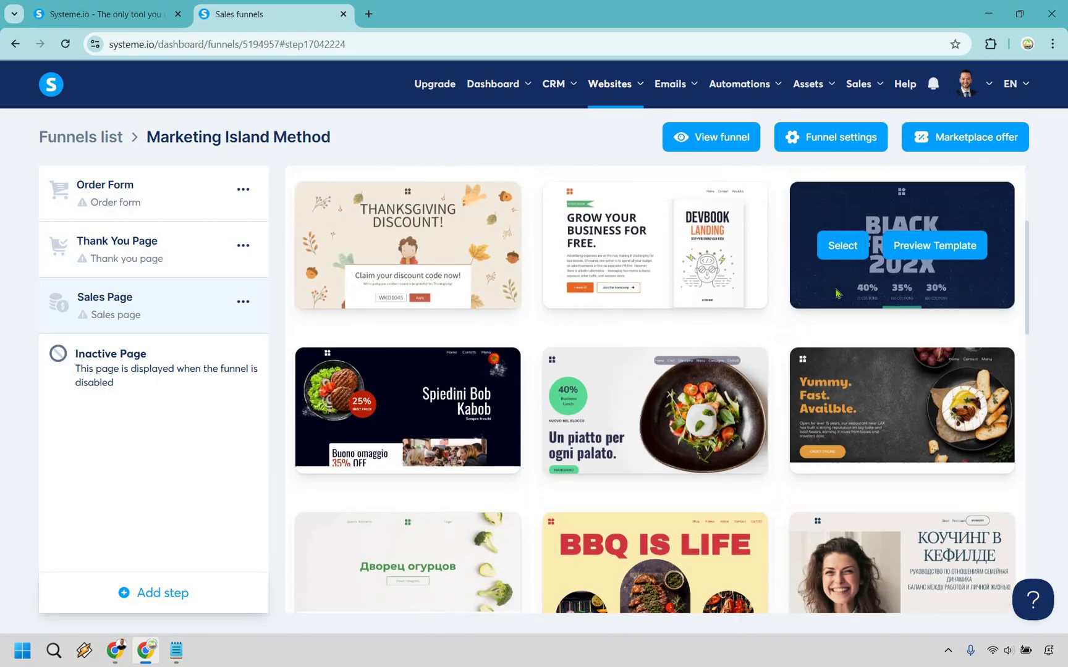
pyautogui.scroll(-15, 838, 302)
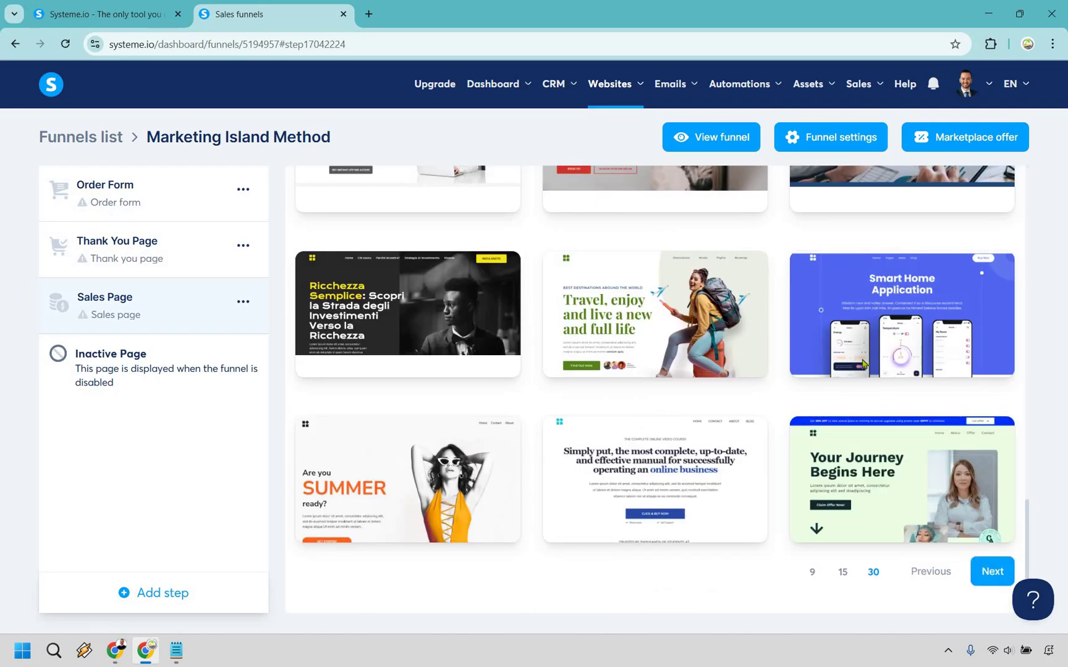
# Step: Browse the following pages of sales page templates
pyautogui.click(992, 571)
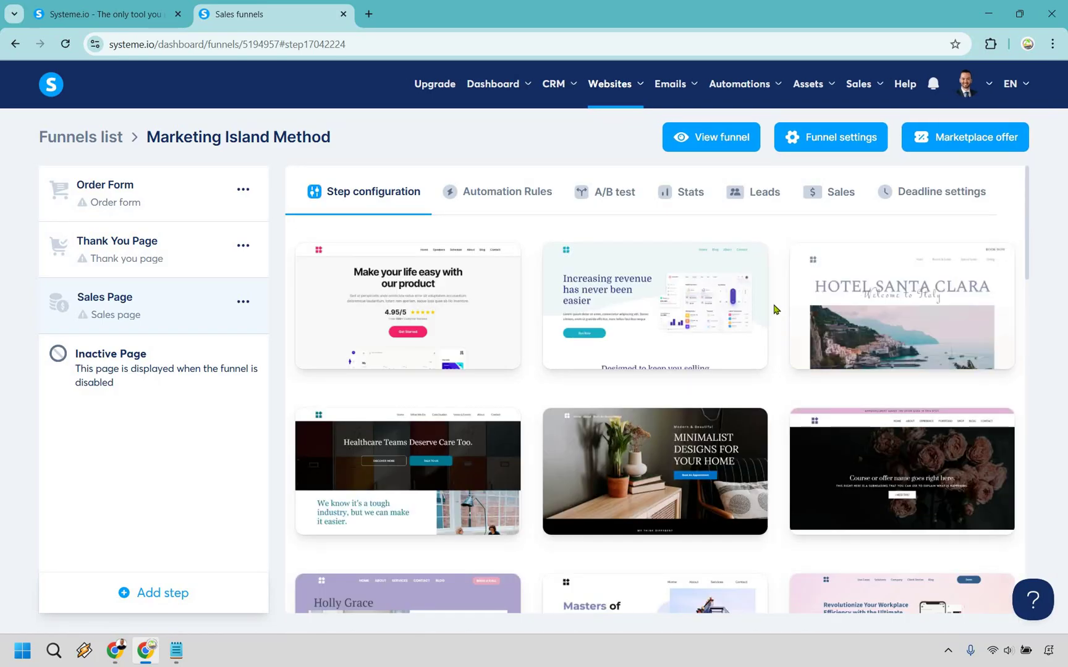
pyautogui.scroll(-4, 772, 298)
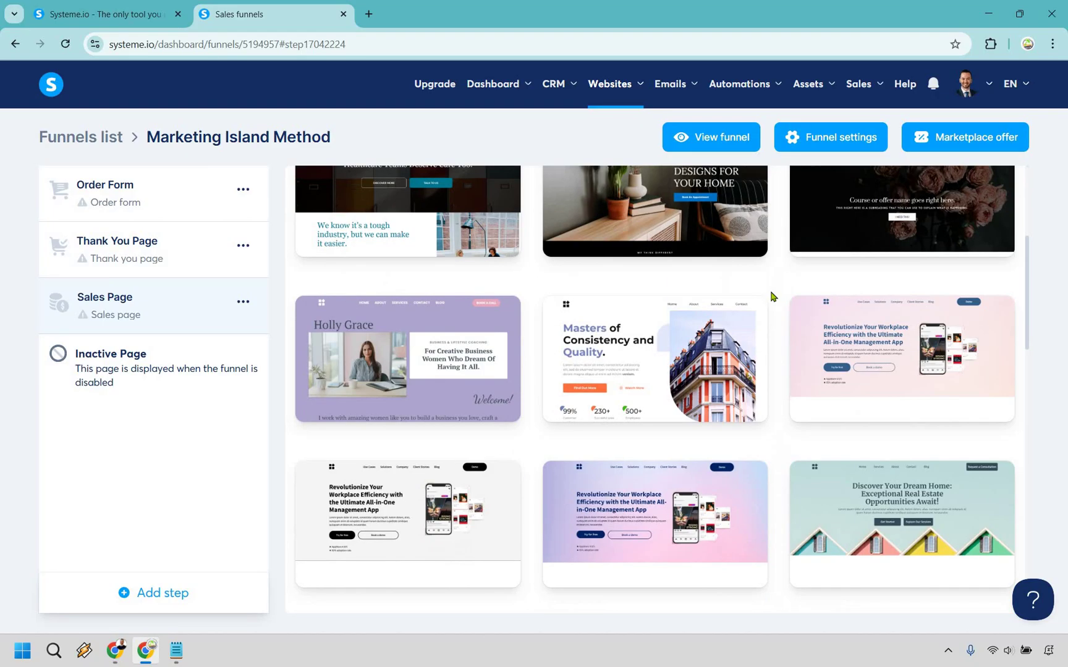
pyautogui.scroll(-10, 772, 298)
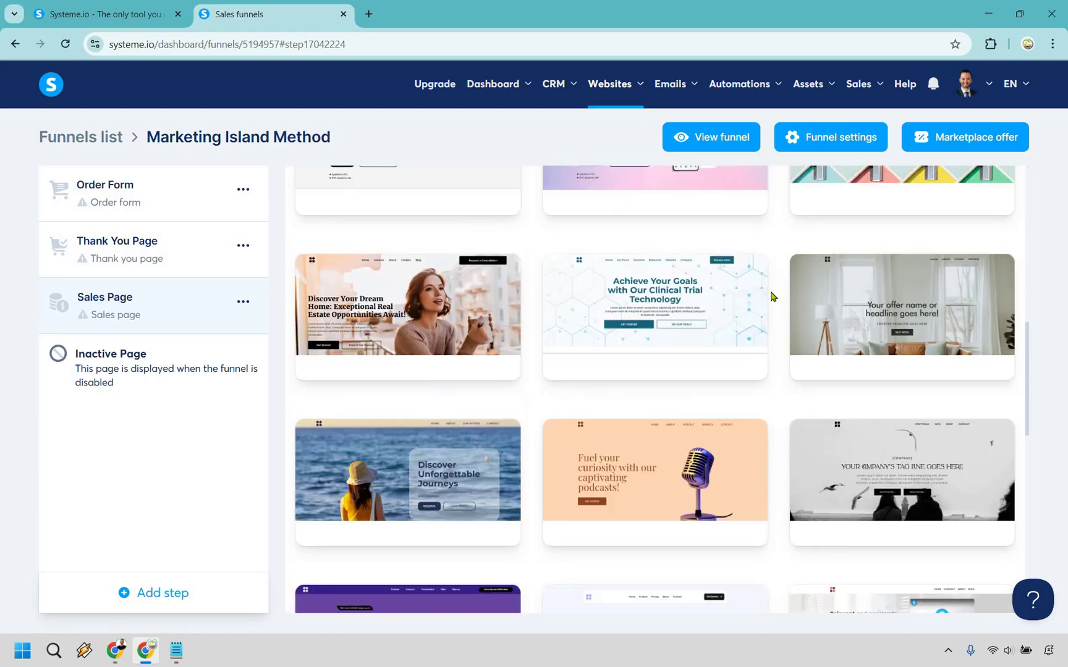
pyautogui.scroll(-5, 776, 309)
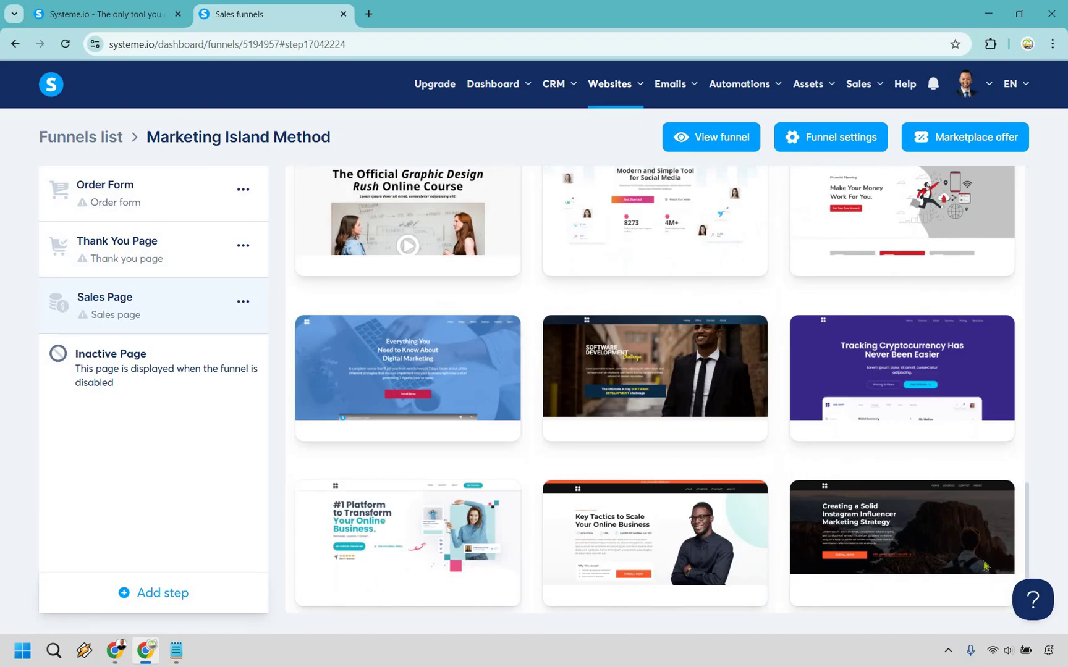
pyautogui.click(992, 571)
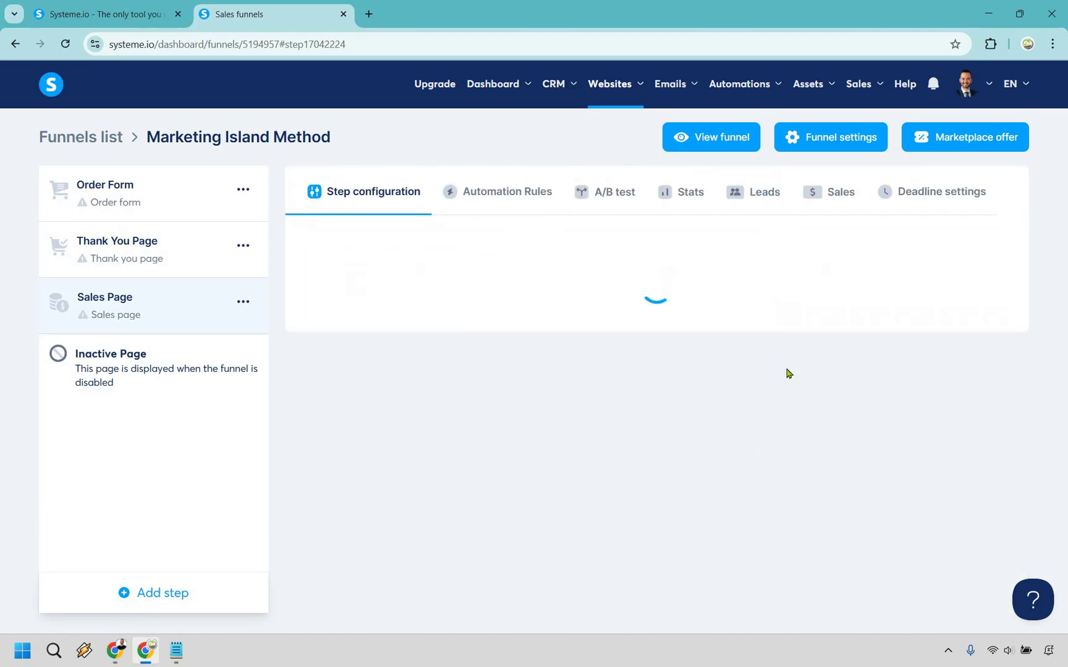
pyautogui.scroll(-3, 778, 297)
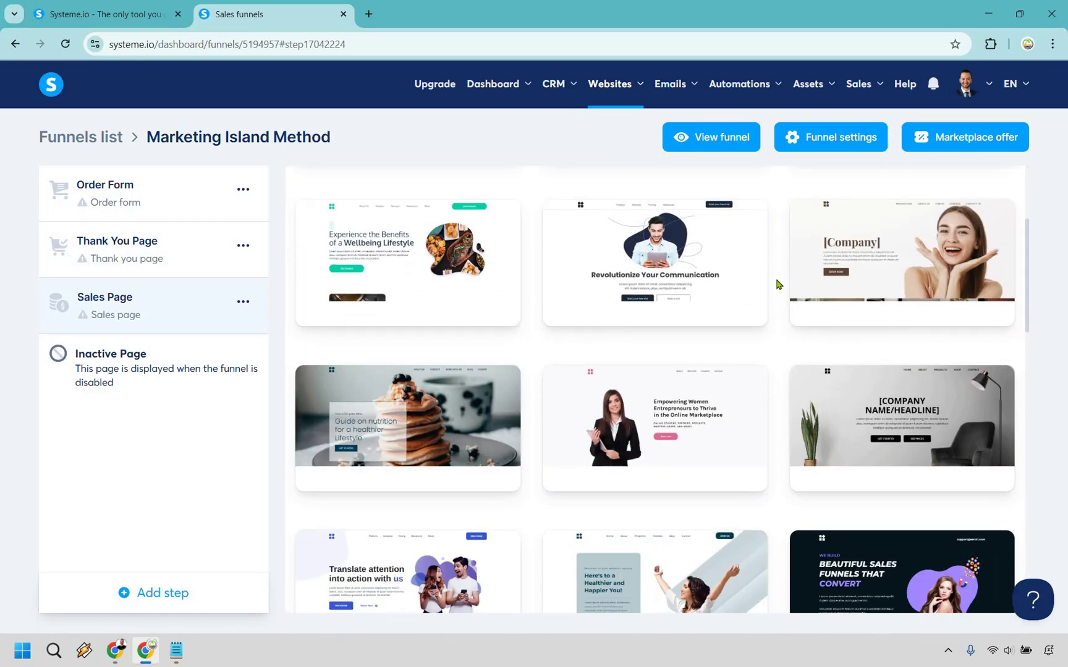
pyautogui.scroll(-3, 777, 281)
pyautogui.scroll(-10, 777, 274)
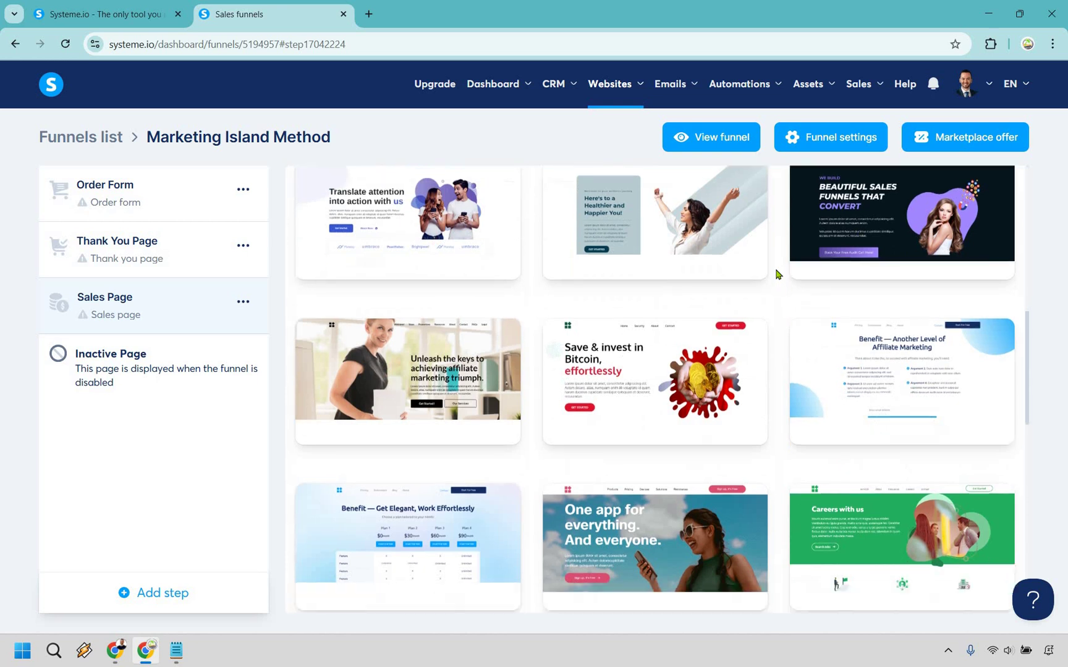
pyautogui.scroll(-3, 776, 274)
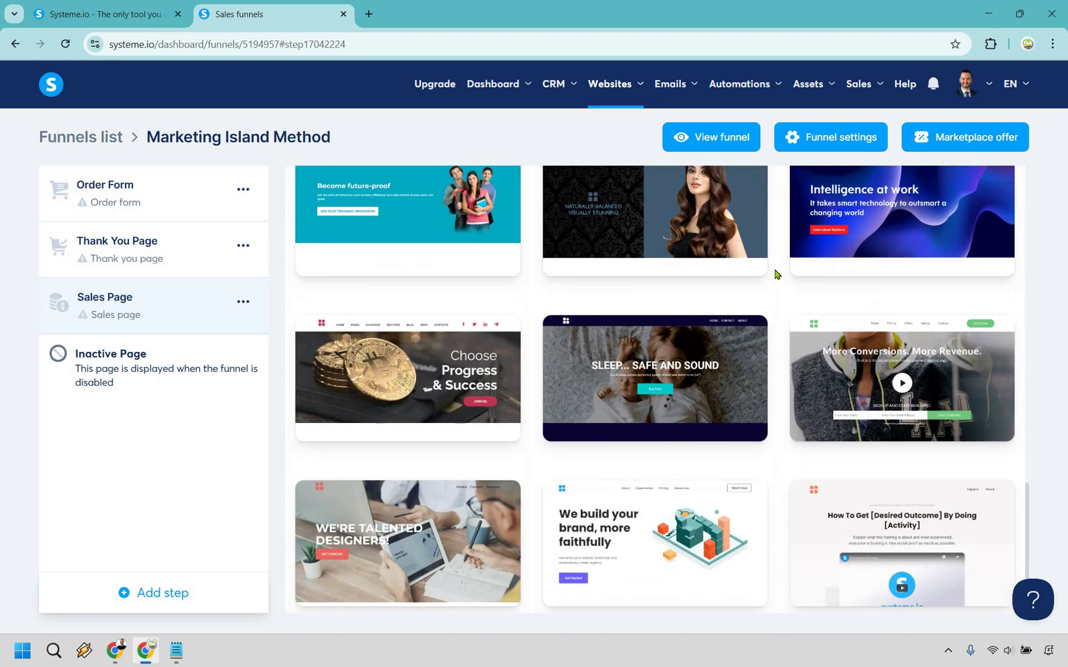
pyautogui.scroll(-1, 783, 344)
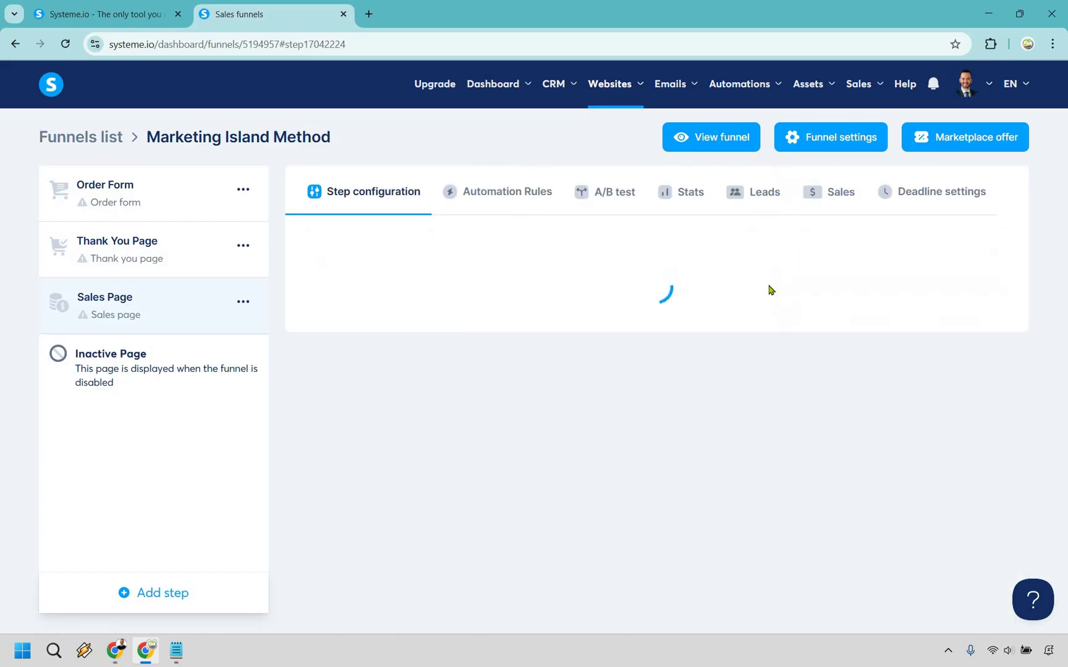
pyautogui.scroll(-3, 779, 271)
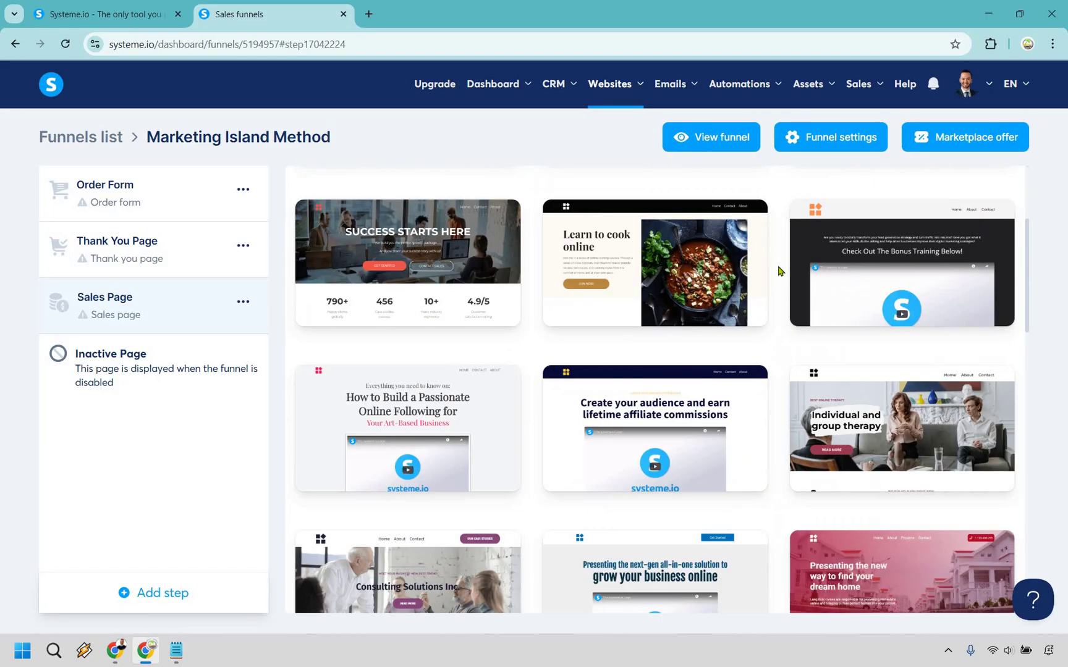
pyautogui.scroll(-1, 372, 376)
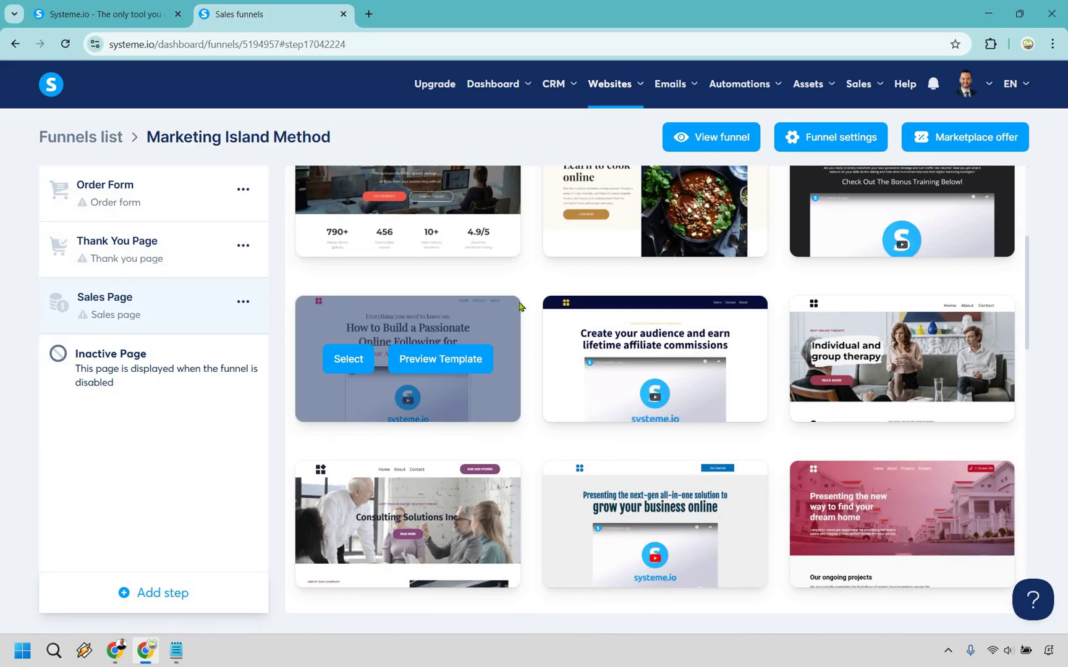
pyautogui.click(428, 365)
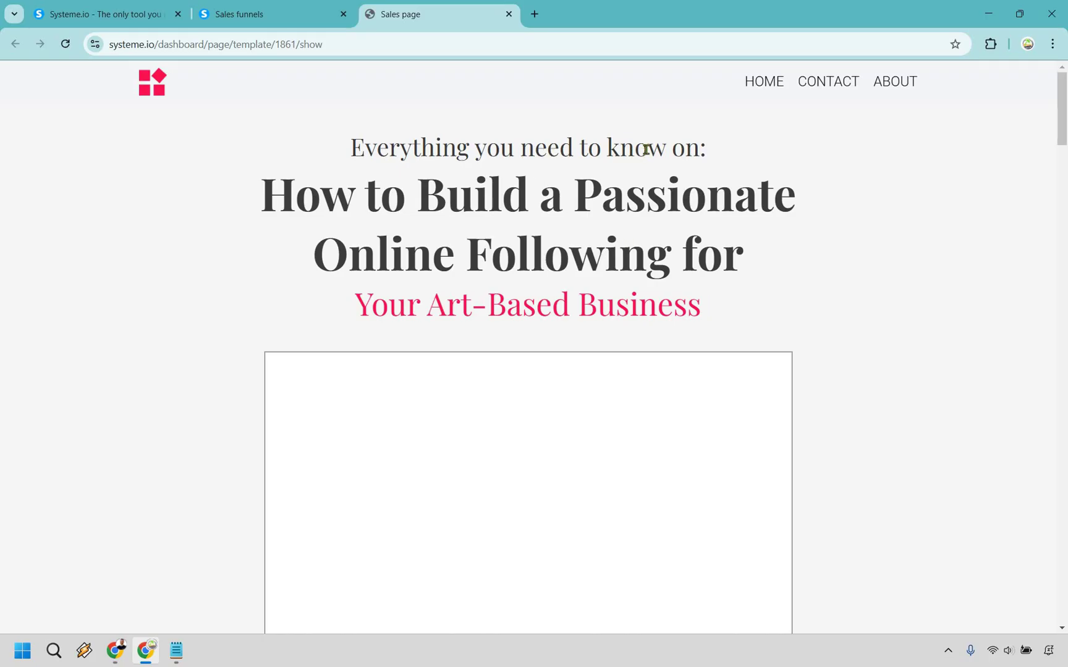
pyautogui.scroll(-3, 922, 220)
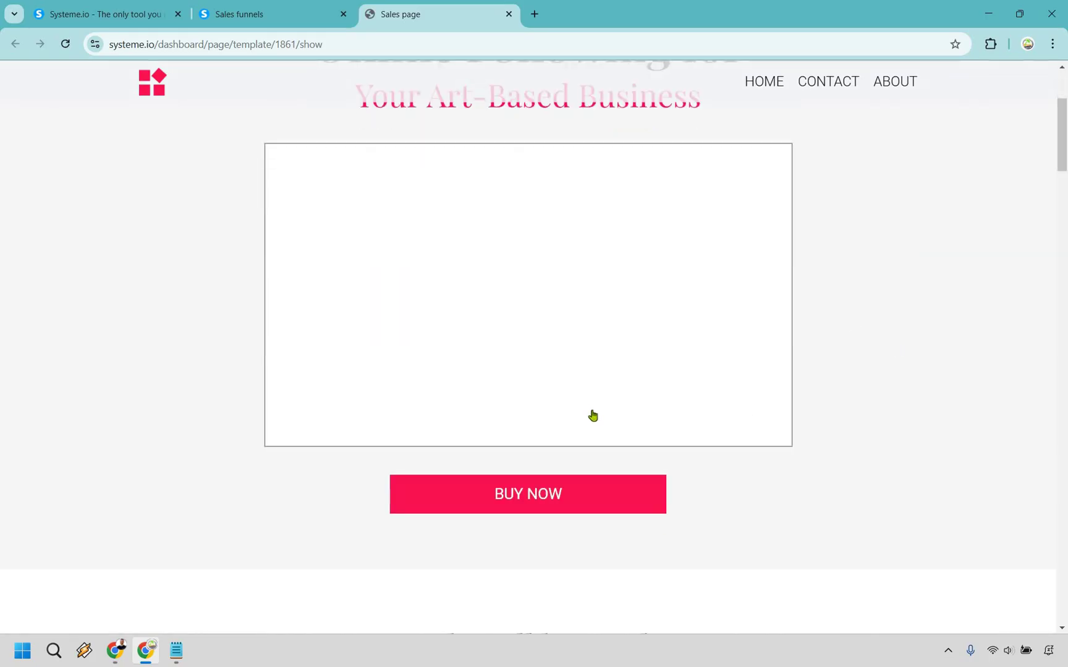
pyautogui.scroll(-1, 930, 240)
pyautogui.scroll(-3, 608, 282)
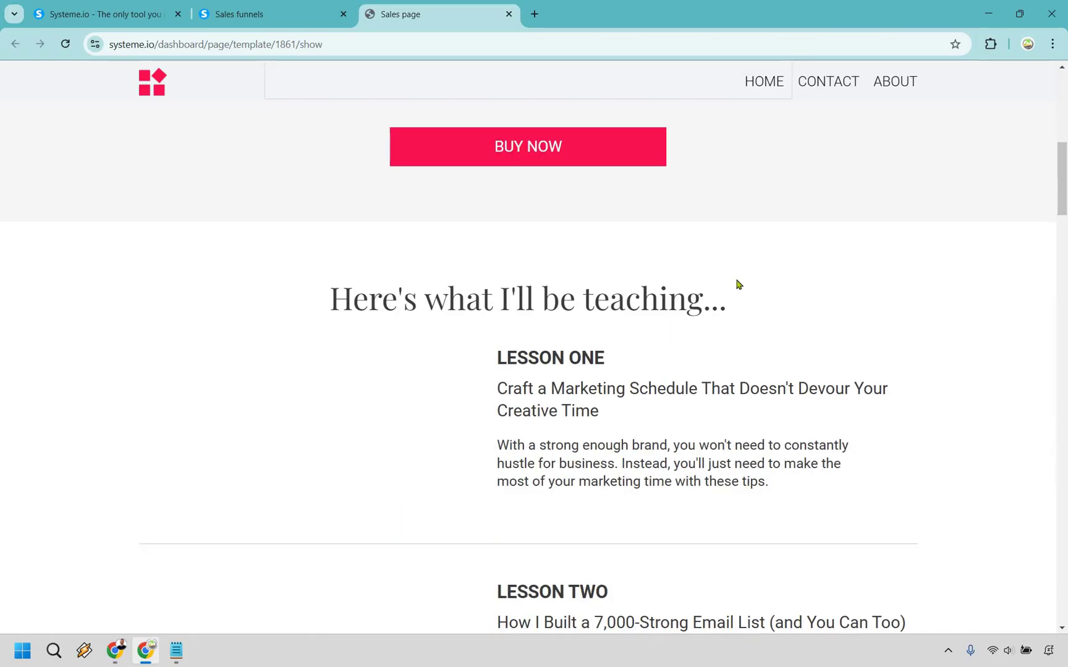
pyautogui.scroll(-15, 815, 262)
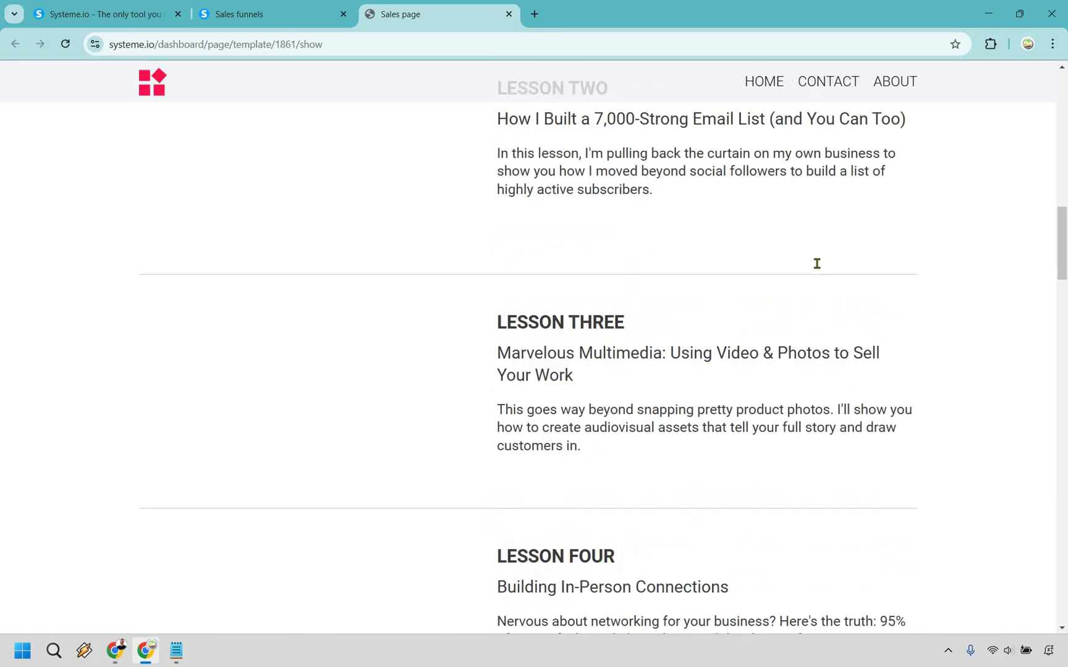
pyautogui.scroll(-4, 818, 262)
pyautogui.scroll(2, 818, 263)
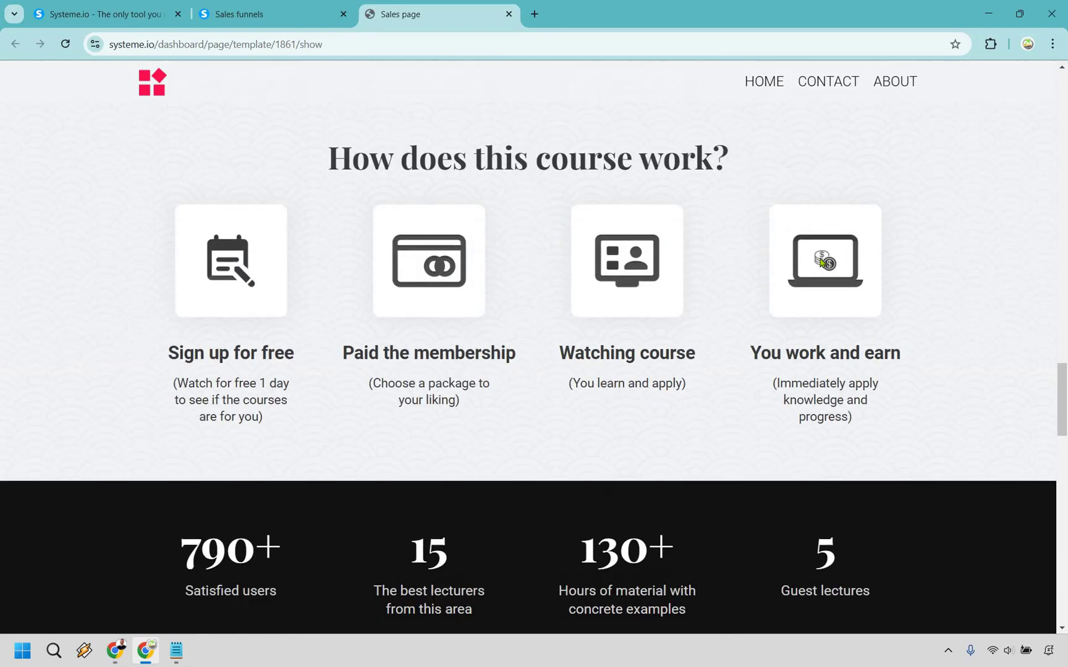
pyautogui.scroll(-6, 630, 381)
pyautogui.scroll(-4, 630, 382)
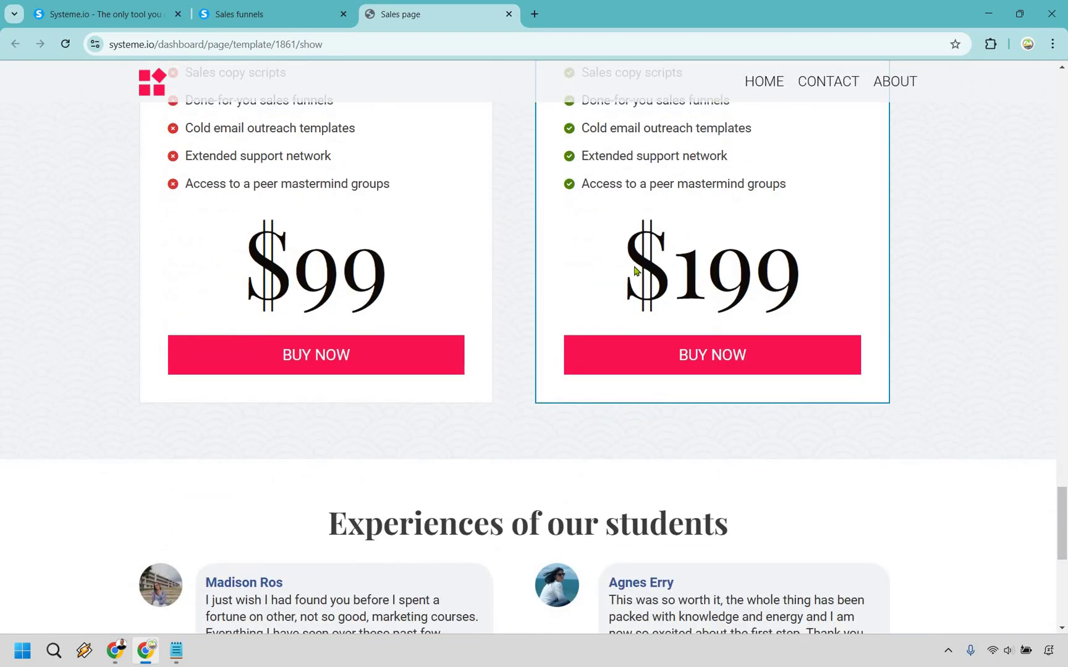
pyautogui.scroll(-6, 615, 303)
pyautogui.scroll(-5, 519, 70)
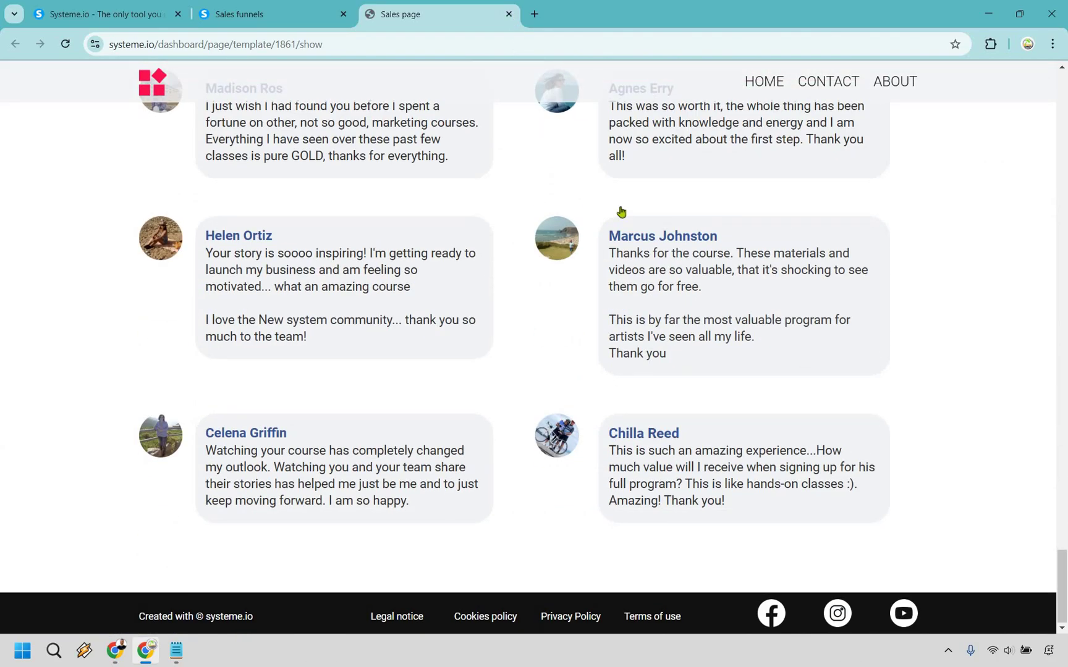
pyautogui.hotkey('ctrl', 'w')
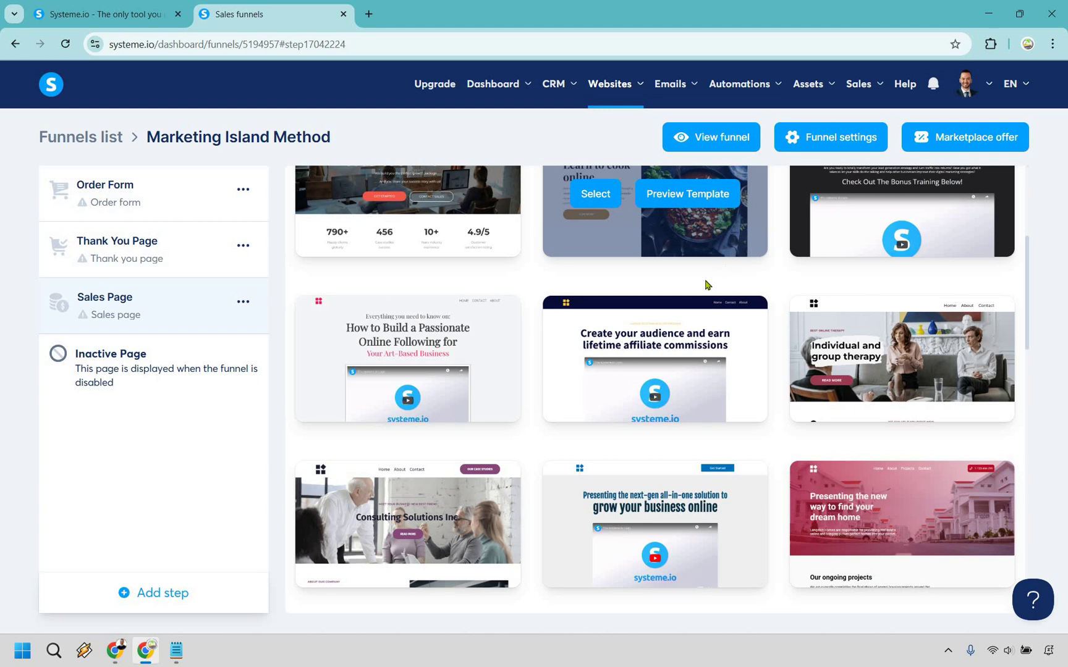
pyautogui.scroll(-3, 704, 290)
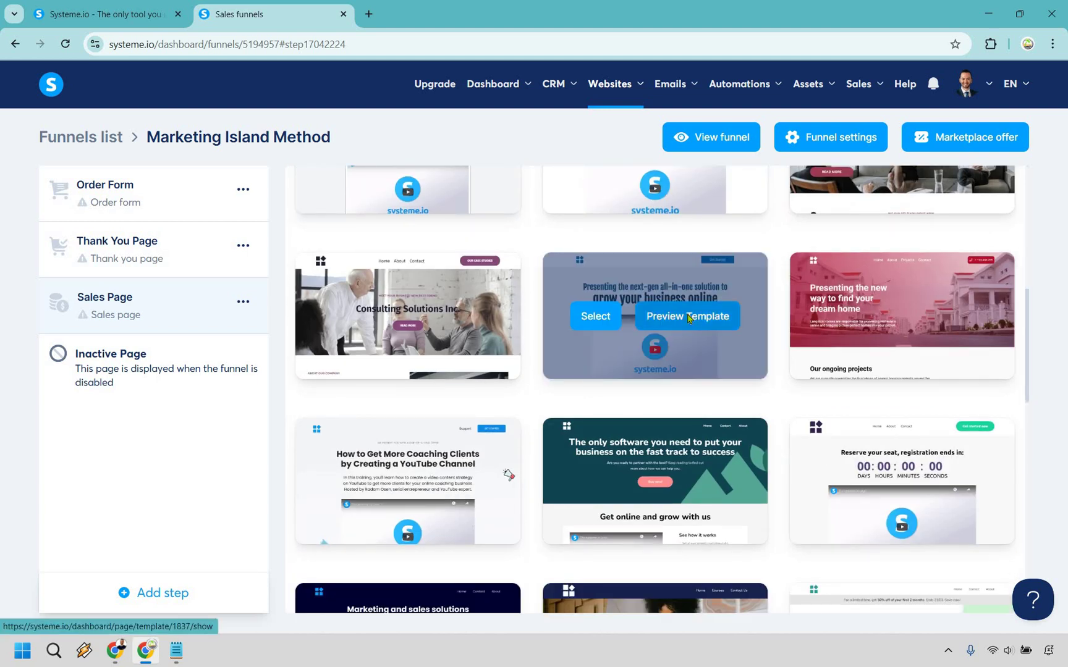
pyautogui.click(687, 316)
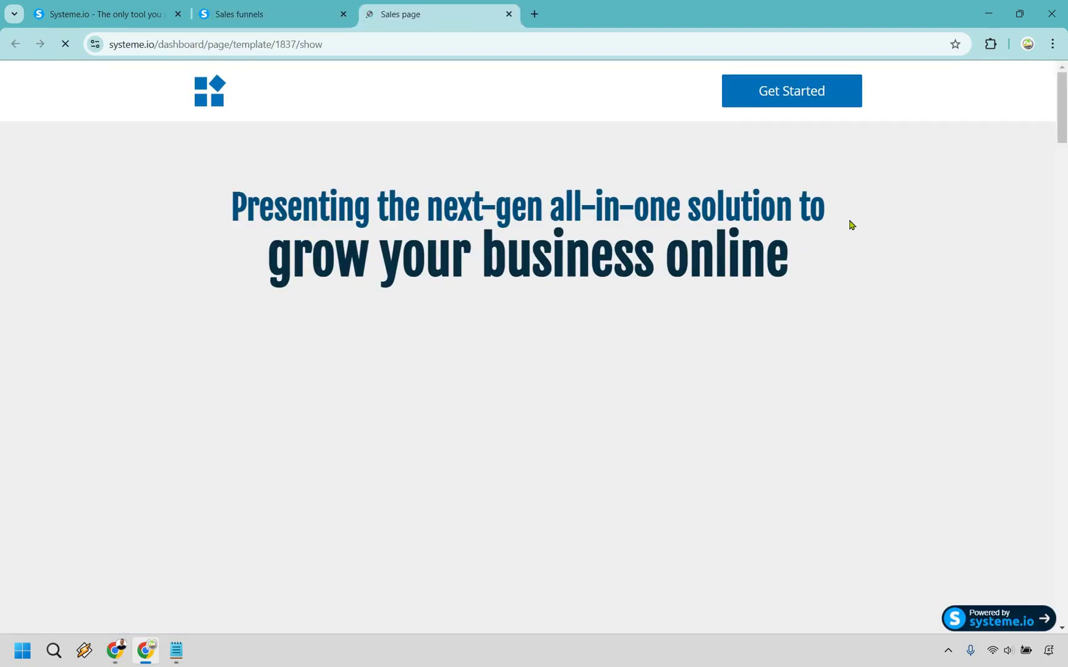
pyautogui.scroll(-3, 852, 272)
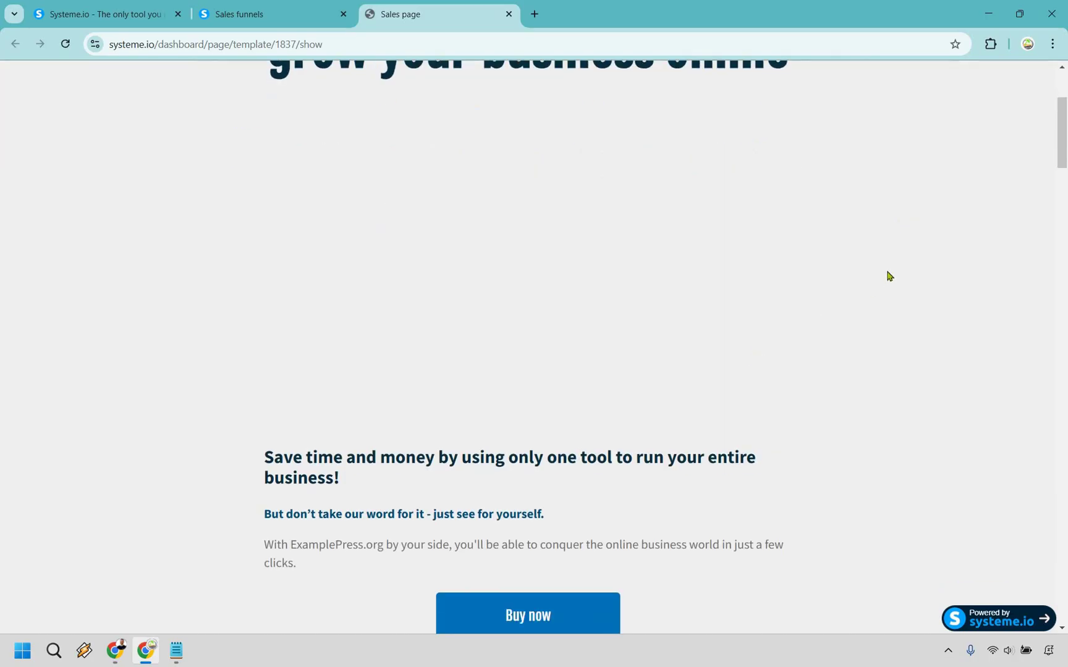
pyautogui.scroll(-3, 905, 265)
pyautogui.scroll(-13, 925, 254)
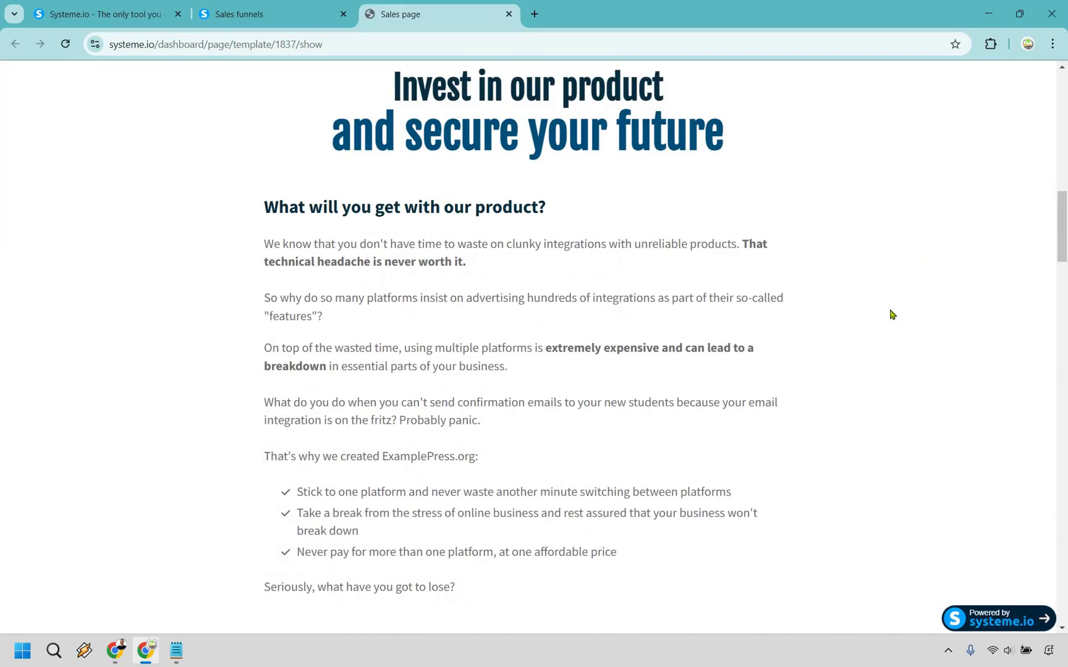
pyautogui.scroll(-12, 851, 293)
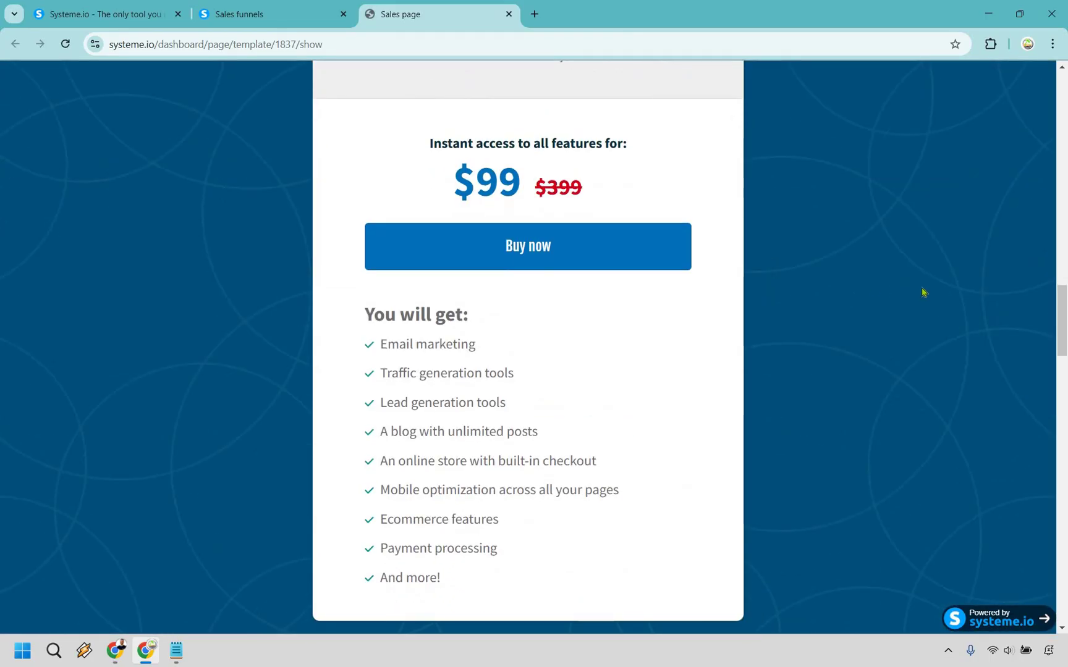
pyautogui.scroll(-20, 932, 304)
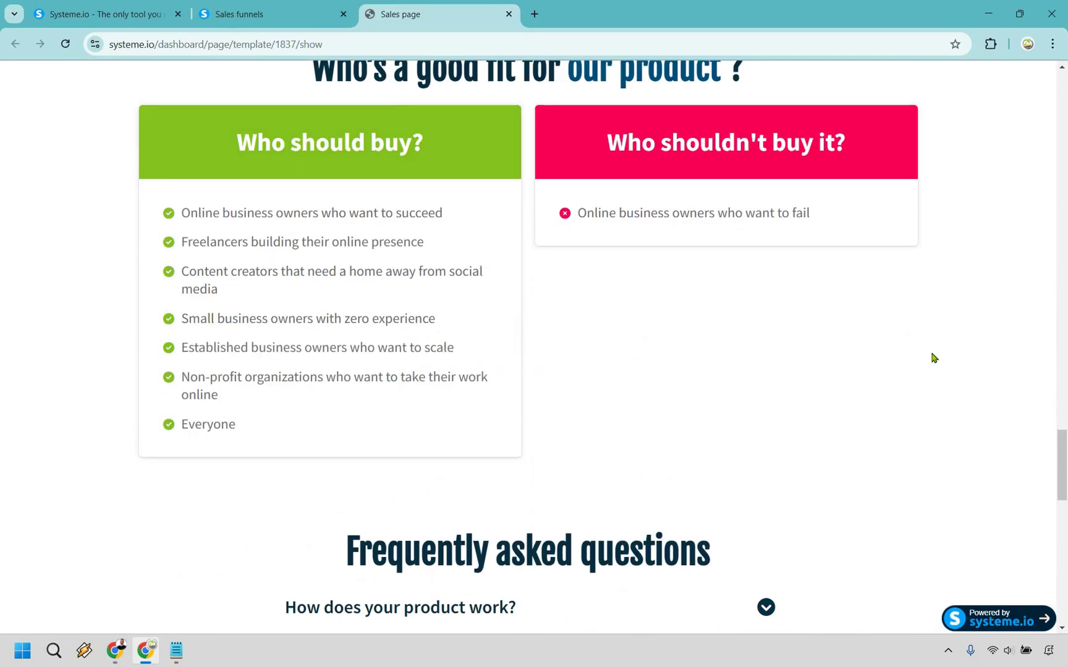
pyautogui.scroll(20, 932, 358)
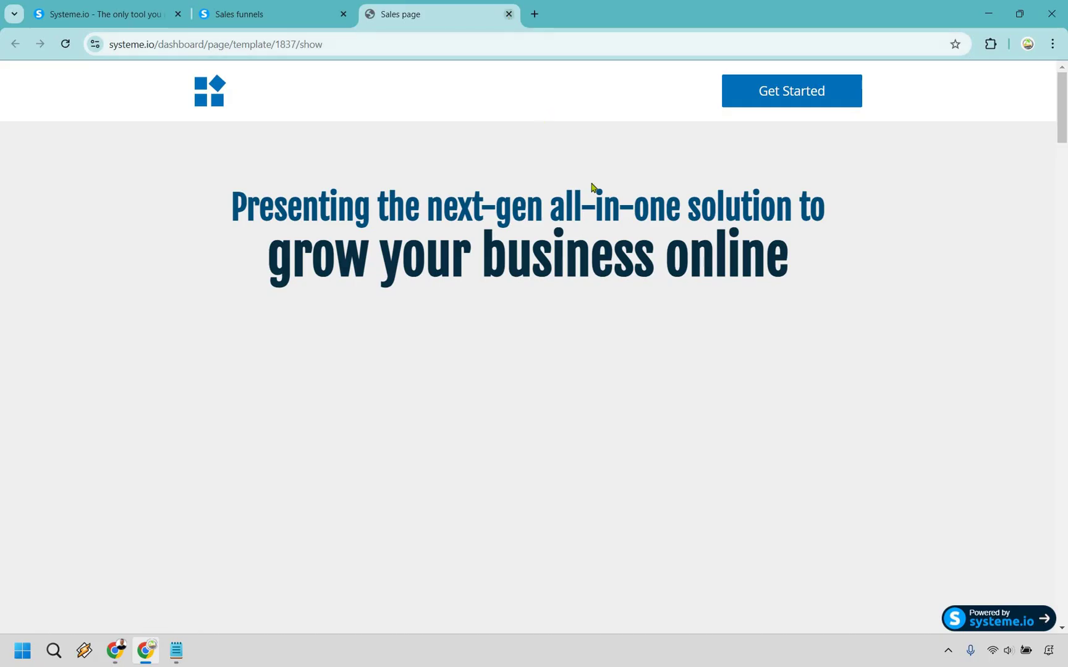
pyautogui.hotkey('ctrl', 'w')
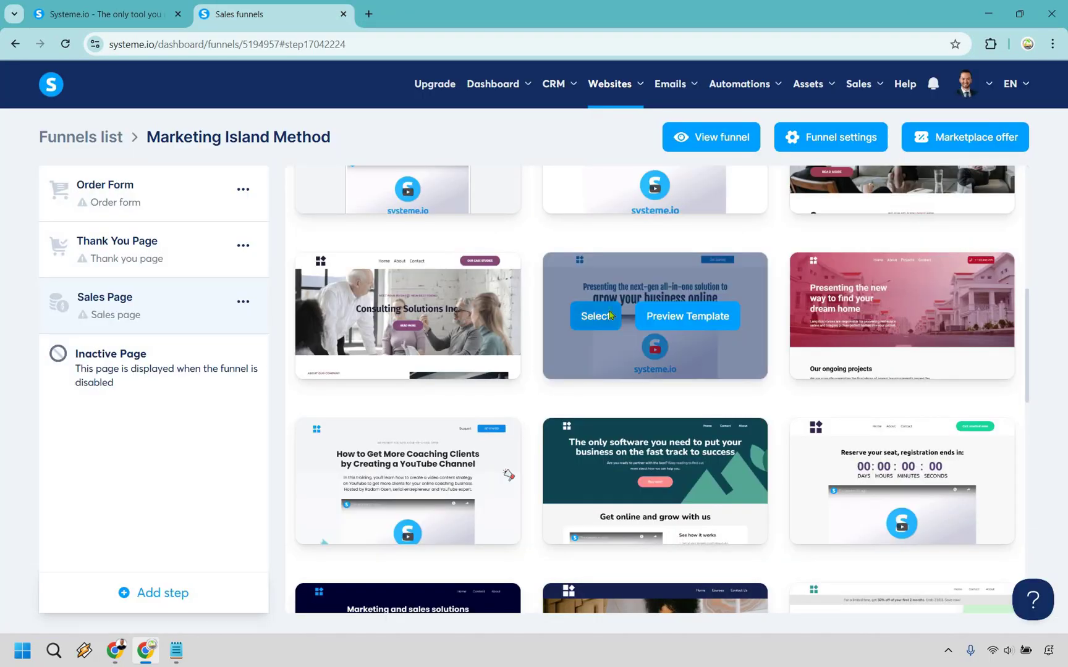
# Step: Apply the 'grow your business online' template, move Sales Page to the top, and edit it
pyautogui.click(608, 315)
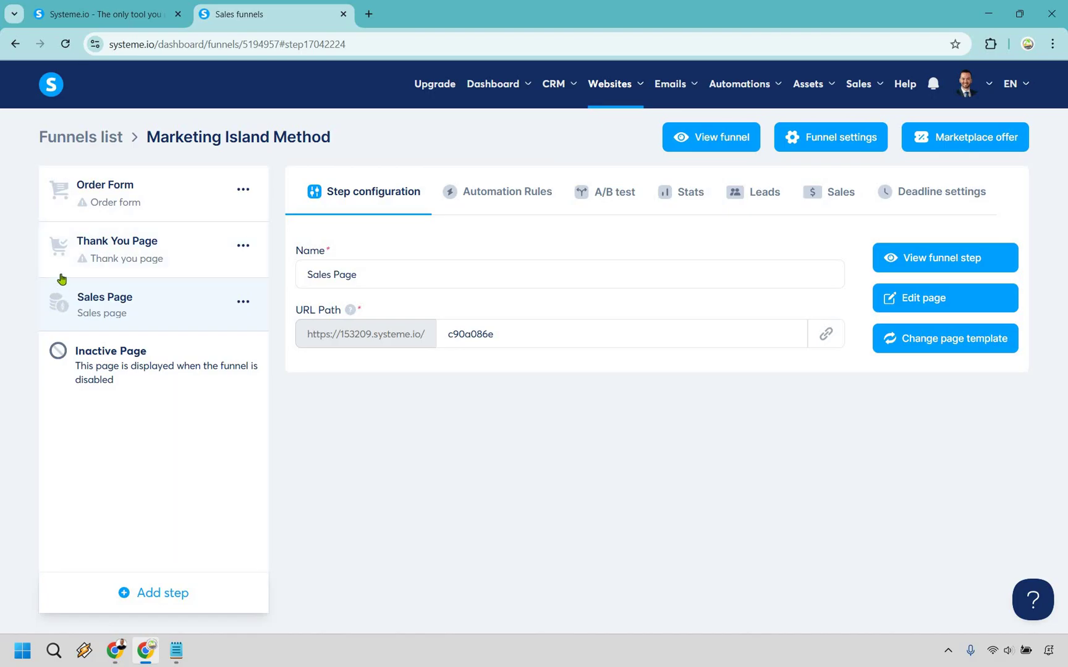
pyautogui.moveTo(61, 280); pyautogui.dragTo(69, 188)
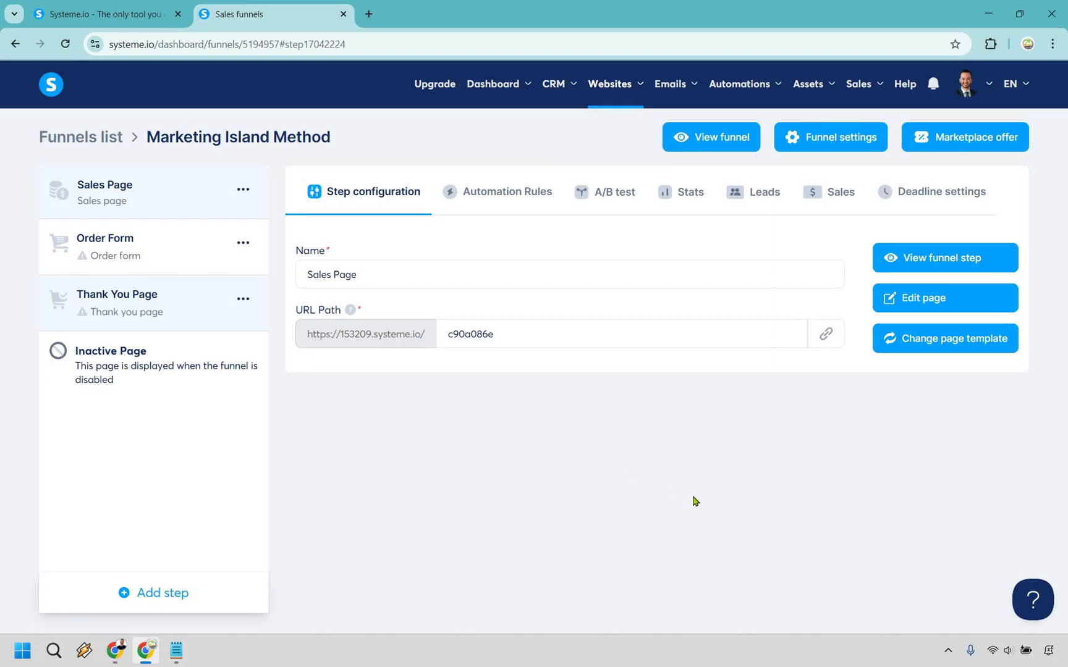
pyautogui.click(904, 304)
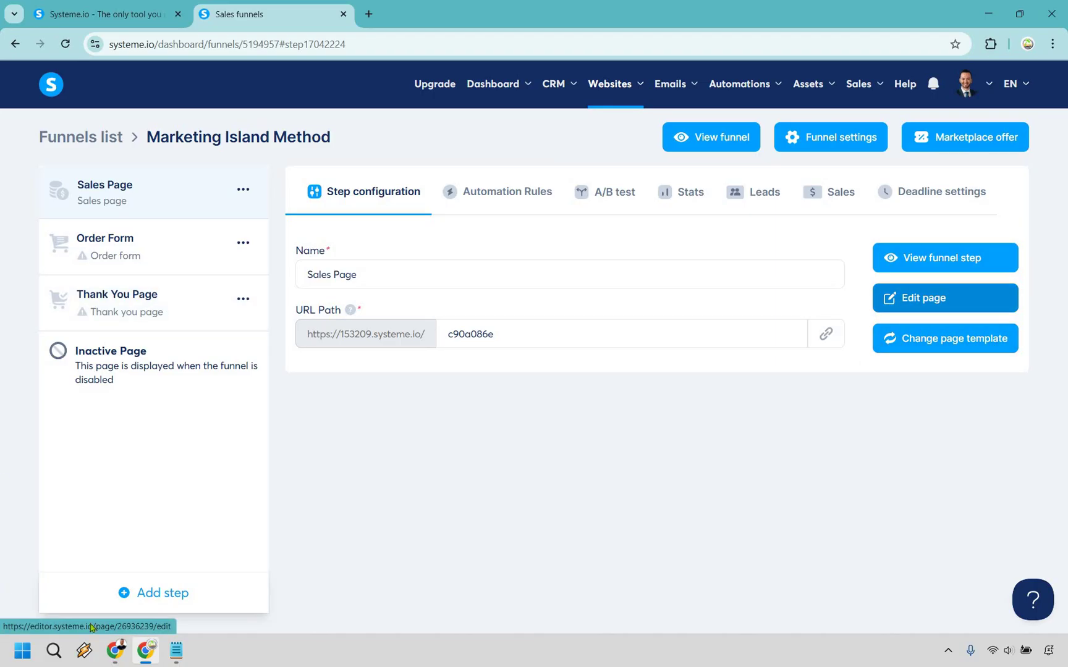
# Step: Confirm both Buy now buttons keep Next step URL as their click action
pyautogui.scroll(-5, 660, 439)
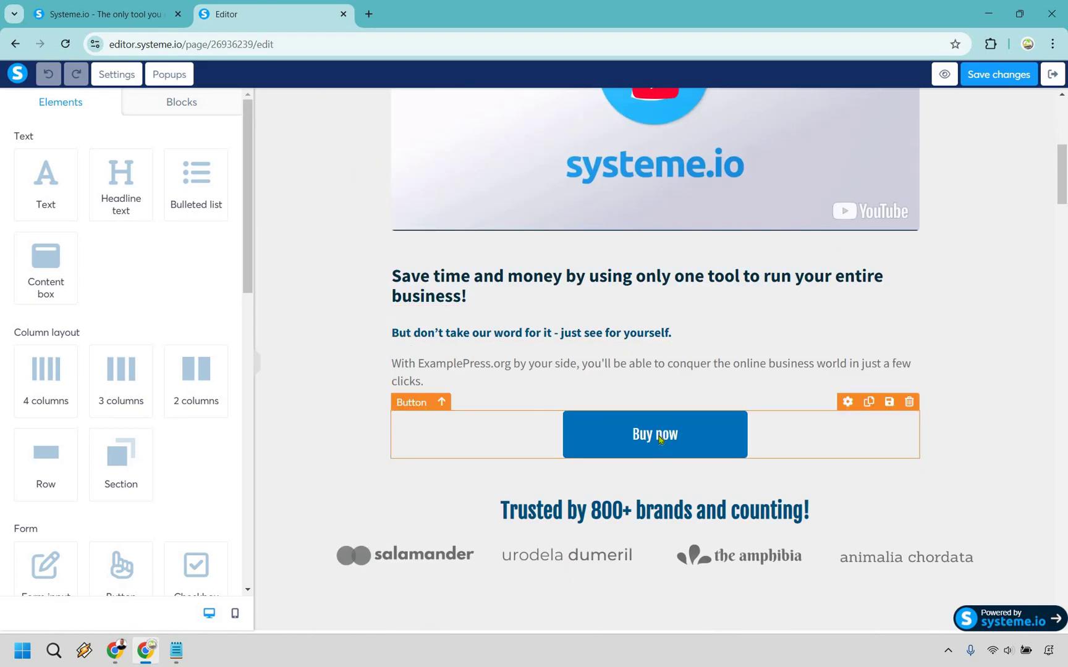
pyautogui.click(660, 438)
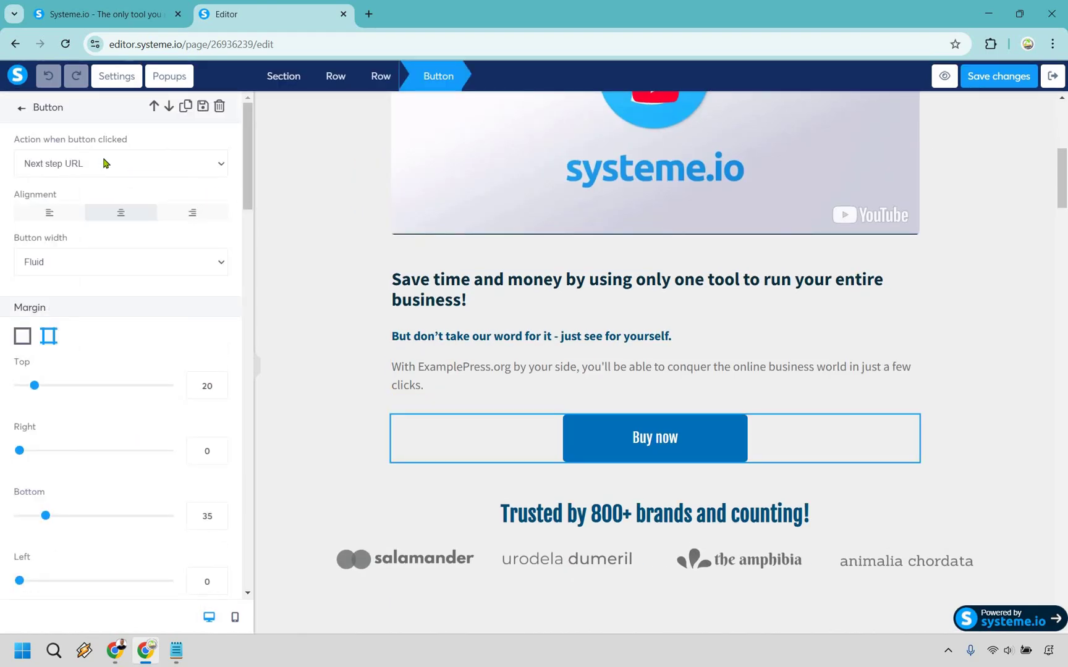
pyautogui.click(107, 163)
pyautogui.click(96, 173)
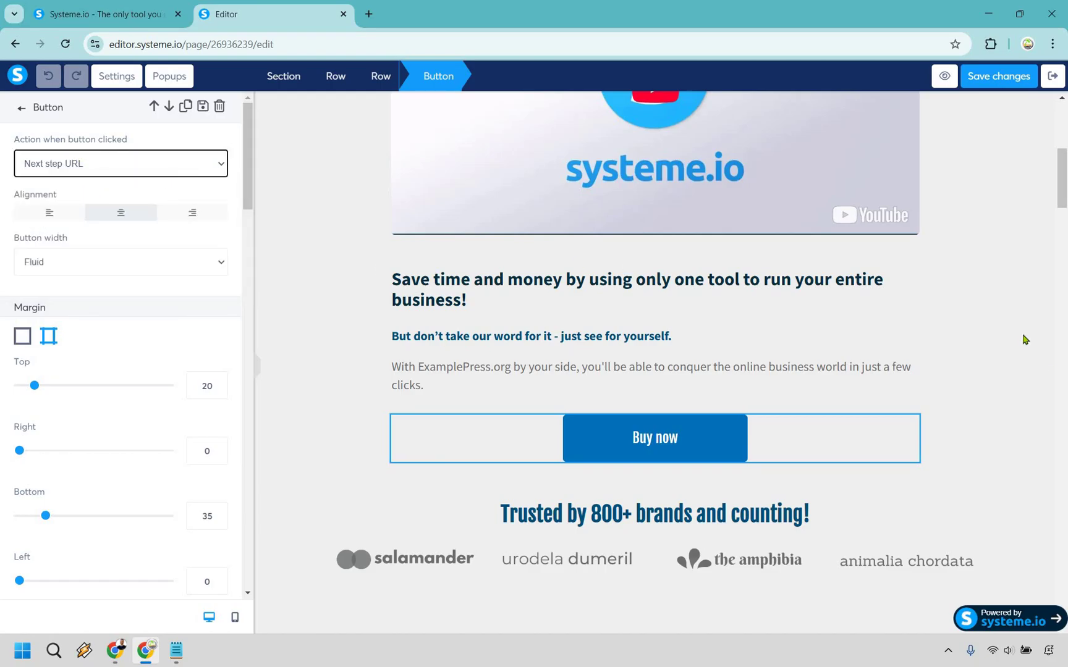
pyautogui.click(1013, 312)
pyautogui.scroll(-15, 987, 281)
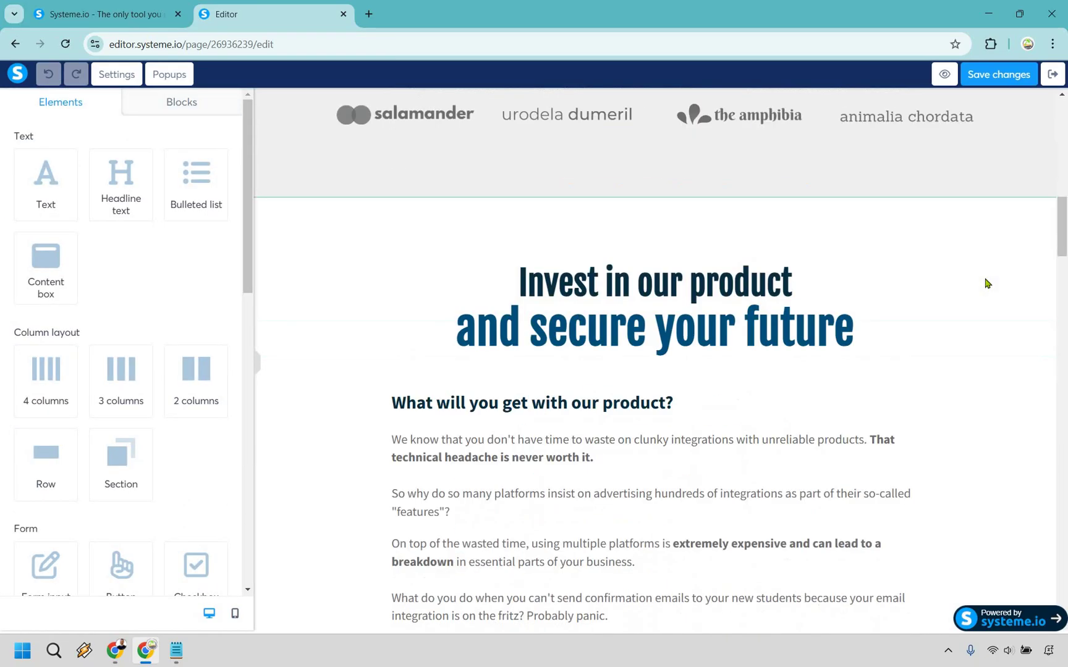
pyautogui.scroll(-8, 767, 279)
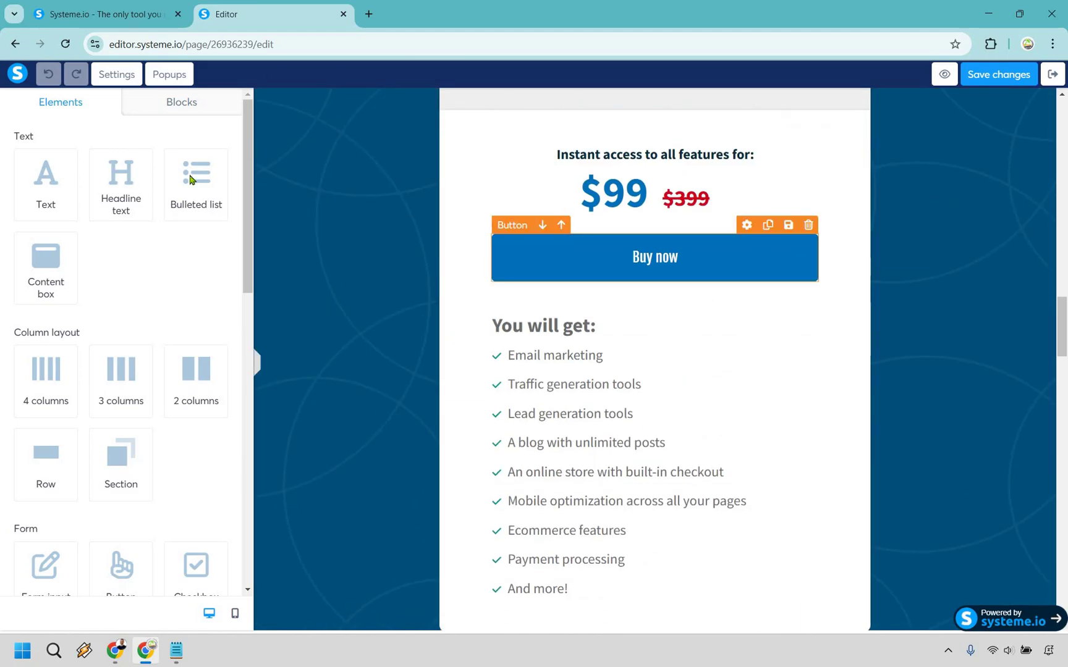
pyautogui.click(655, 261)
pyautogui.click(1017, 317)
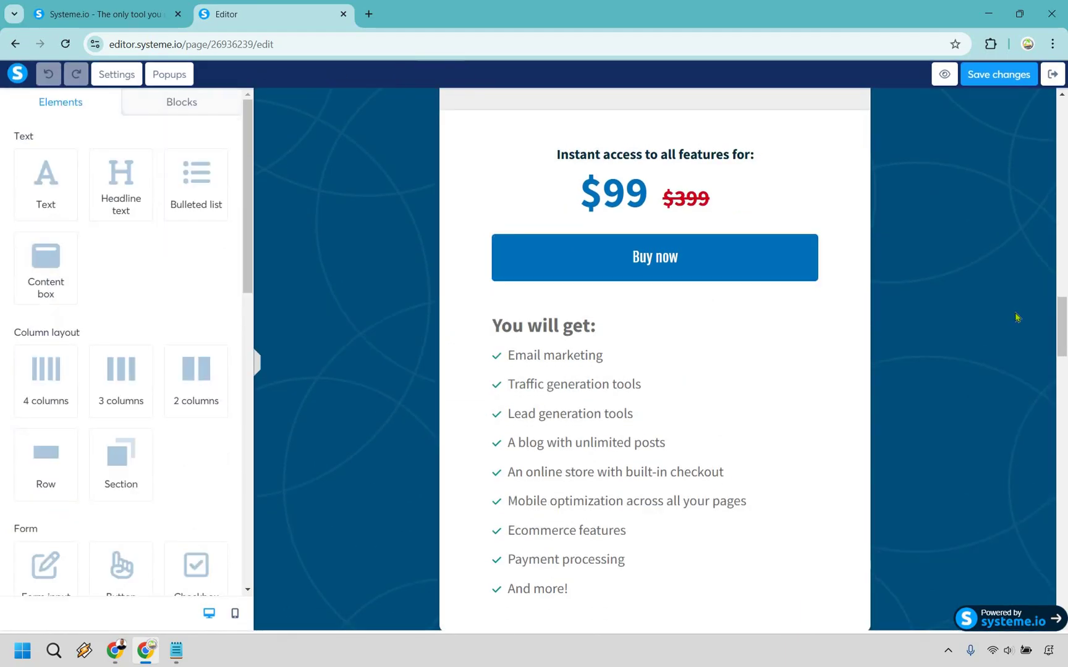
# Step: Set the header Get Started button to Next step URL, save the page, and exit
pyautogui.scroll(-15, 1017, 317)
pyautogui.scroll(-15, 1016, 317)
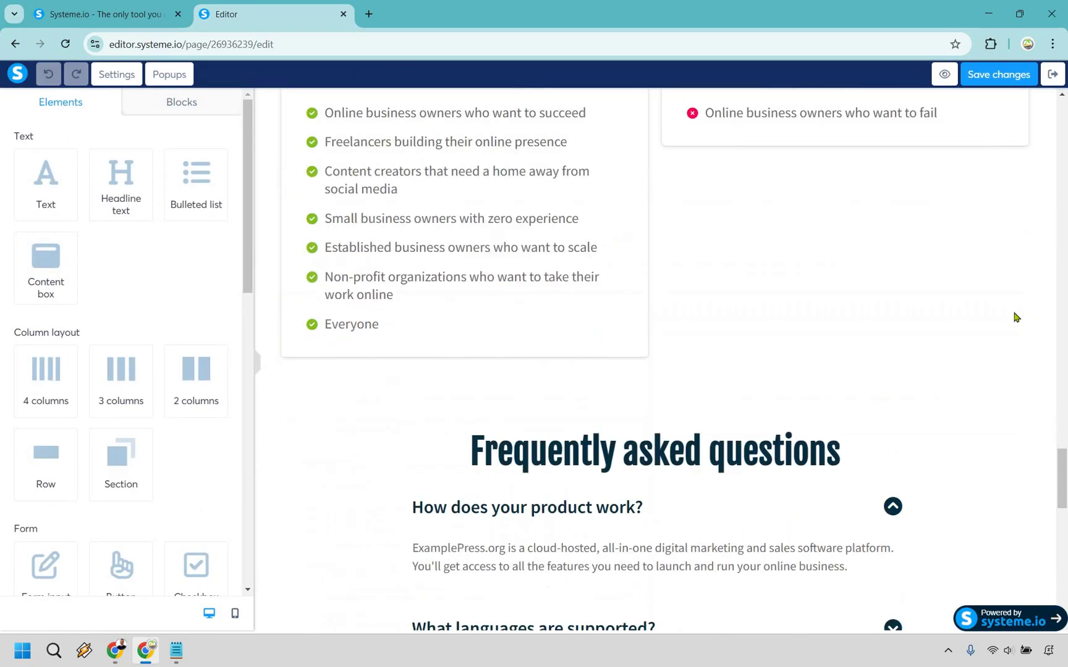
pyautogui.scroll(-5, 982, 341)
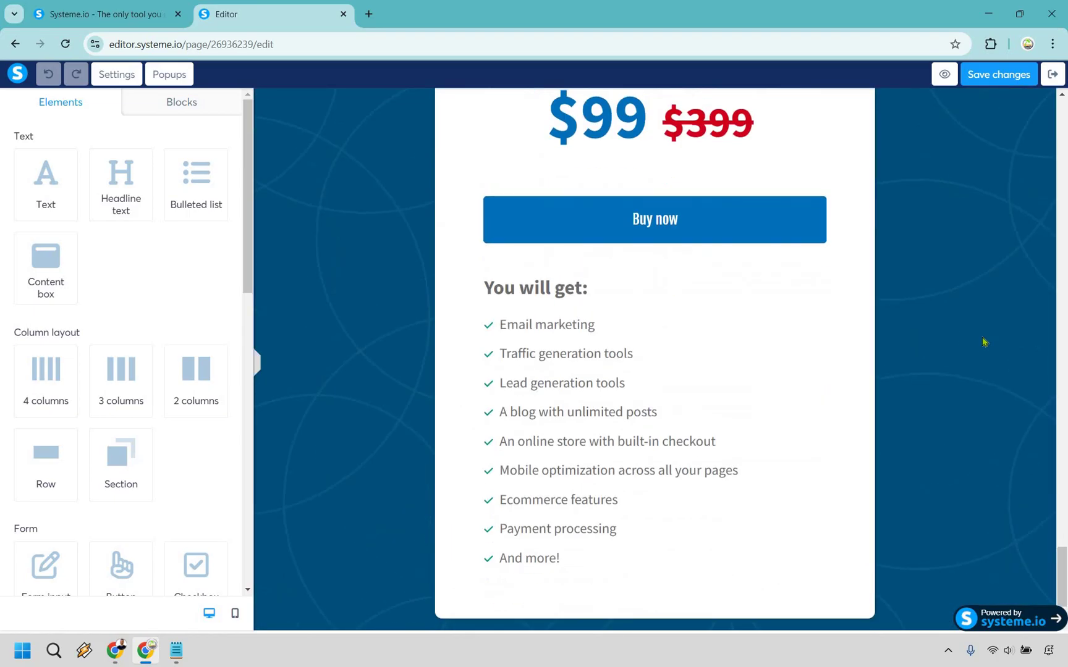
pyautogui.scroll(3, 984, 336)
pyautogui.scroll(-5, 985, 352)
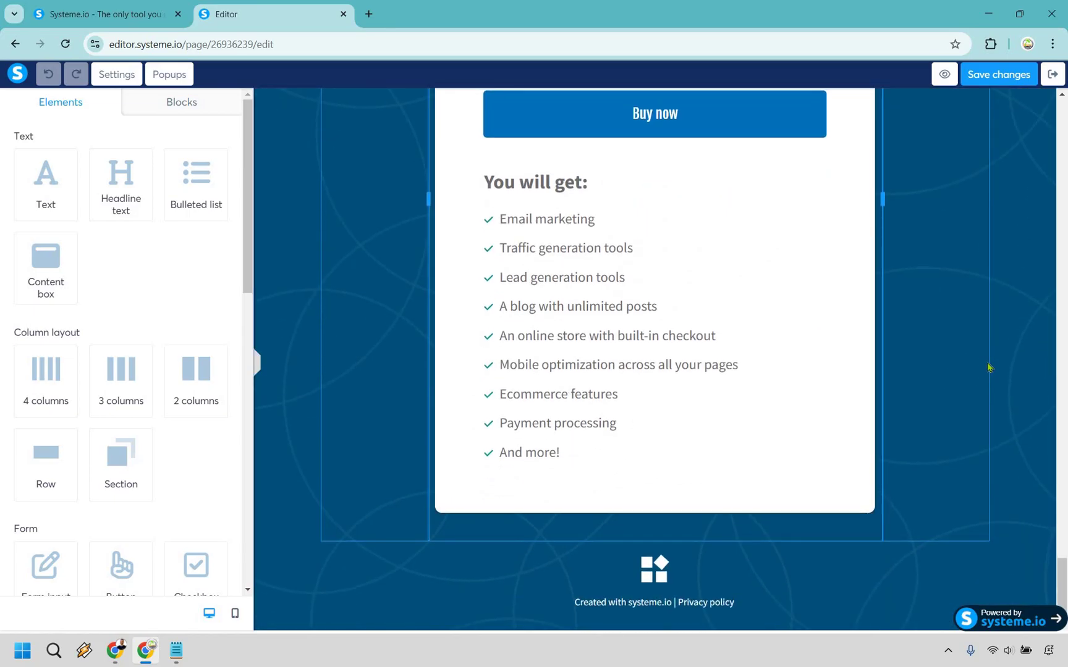
pyautogui.scroll(10, 987, 367)
pyautogui.scroll(-7, 988, 367)
pyautogui.scroll(15, 1001, 358)
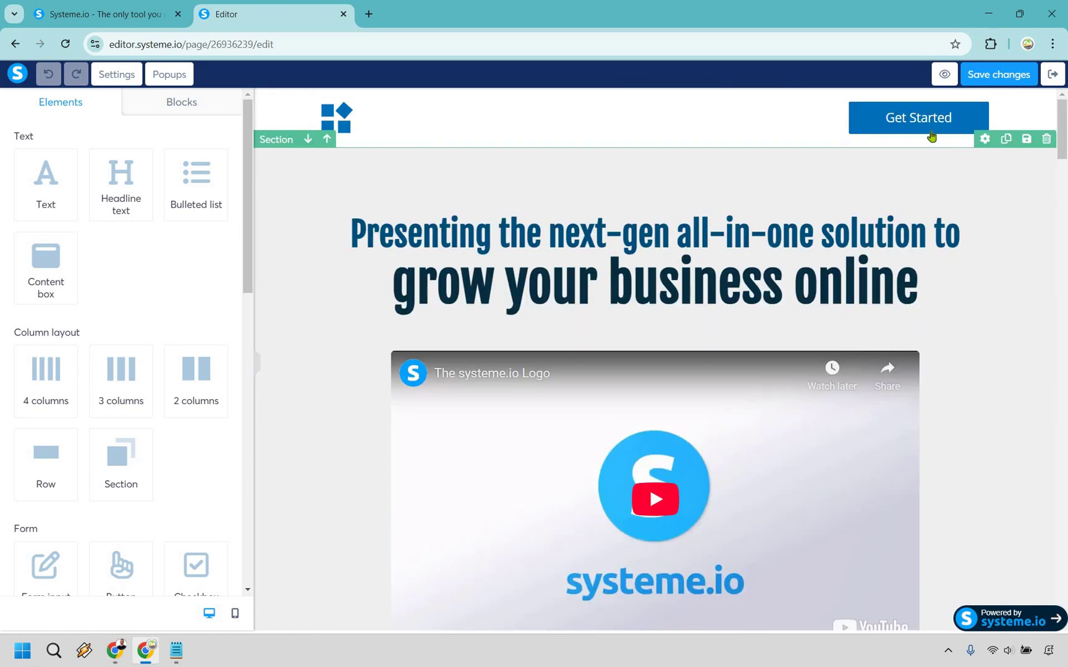
pyautogui.click(895, 121)
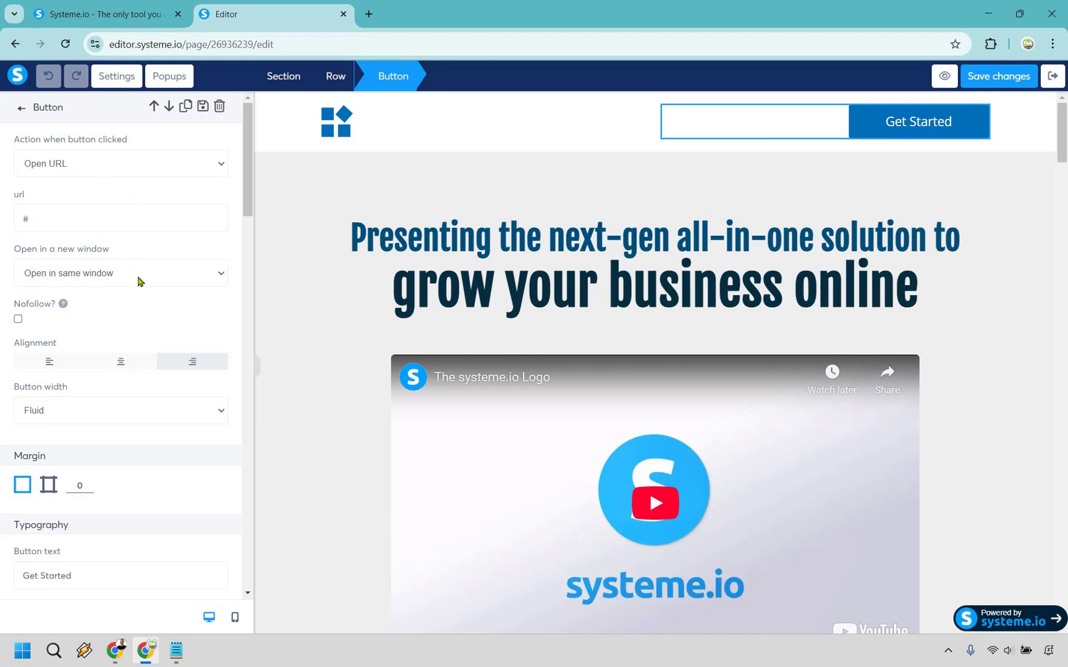
pyautogui.click(103, 164)
pyautogui.press('Down')
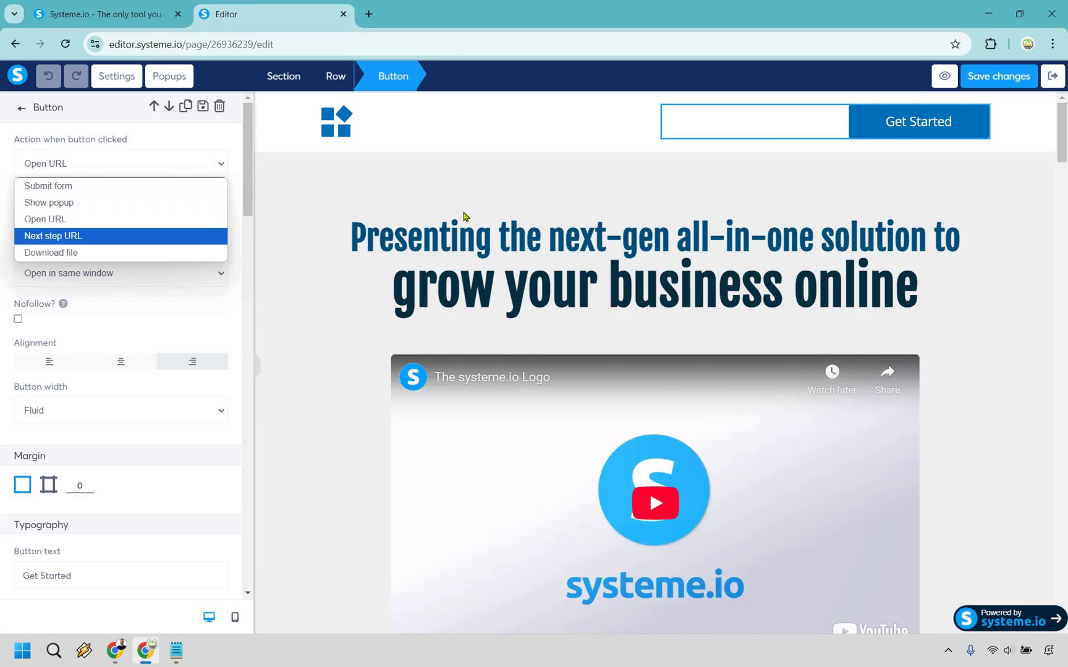
pyautogui.press('Return')
pyautogui.press('Escape')
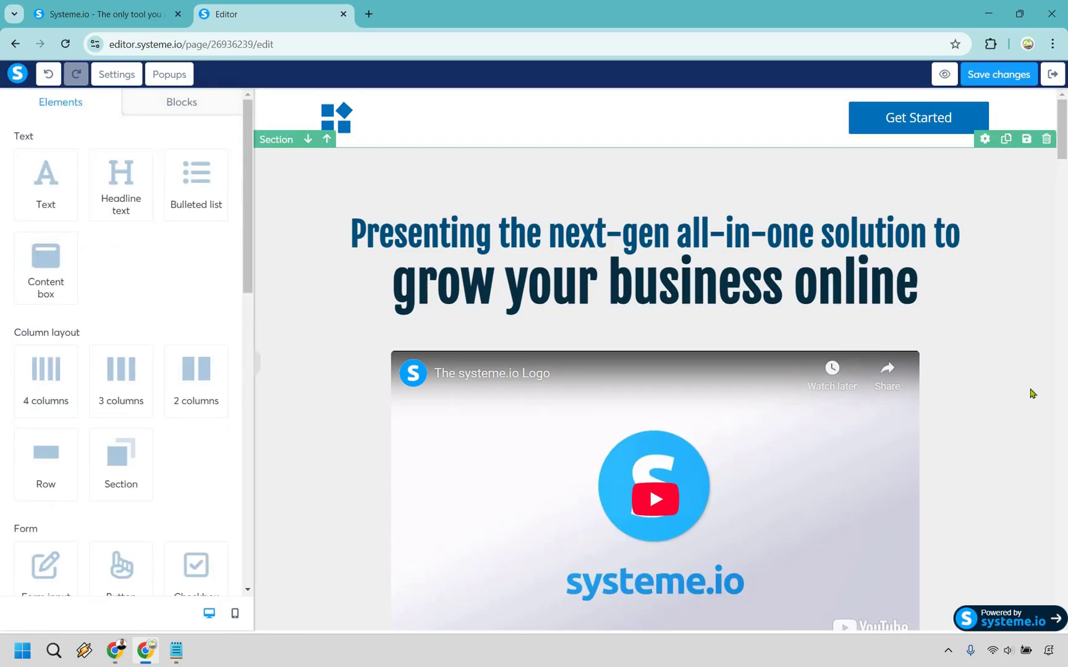
pyautogui.click(996, 77)
pyautogui.click(1053, 75)
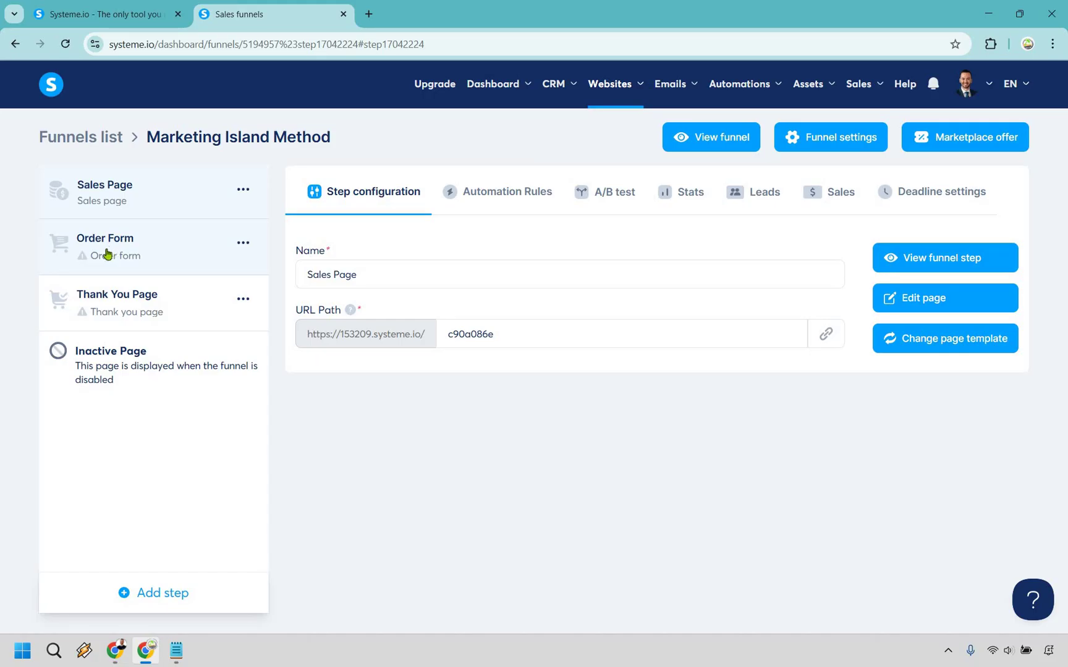
# Step: Apply the Instagram marketing strategy template to the Order Form step
pyautogui.click(111, 249)
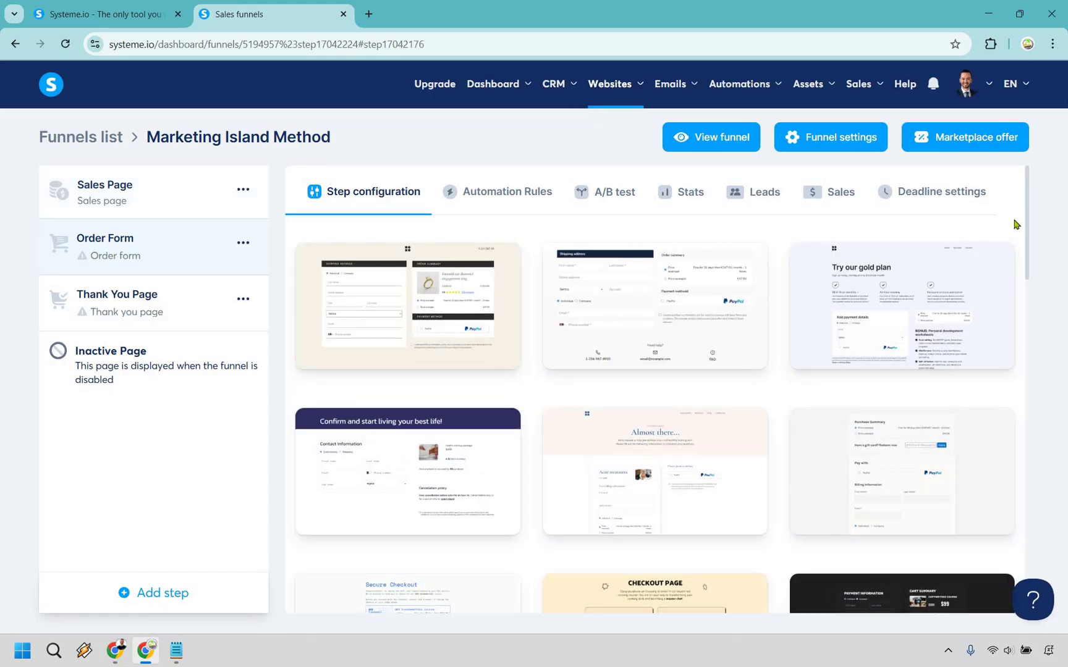
pyautogui.scroll(-4, 1014, 217)
pyautogui.scroll(-7, 1011, 236)
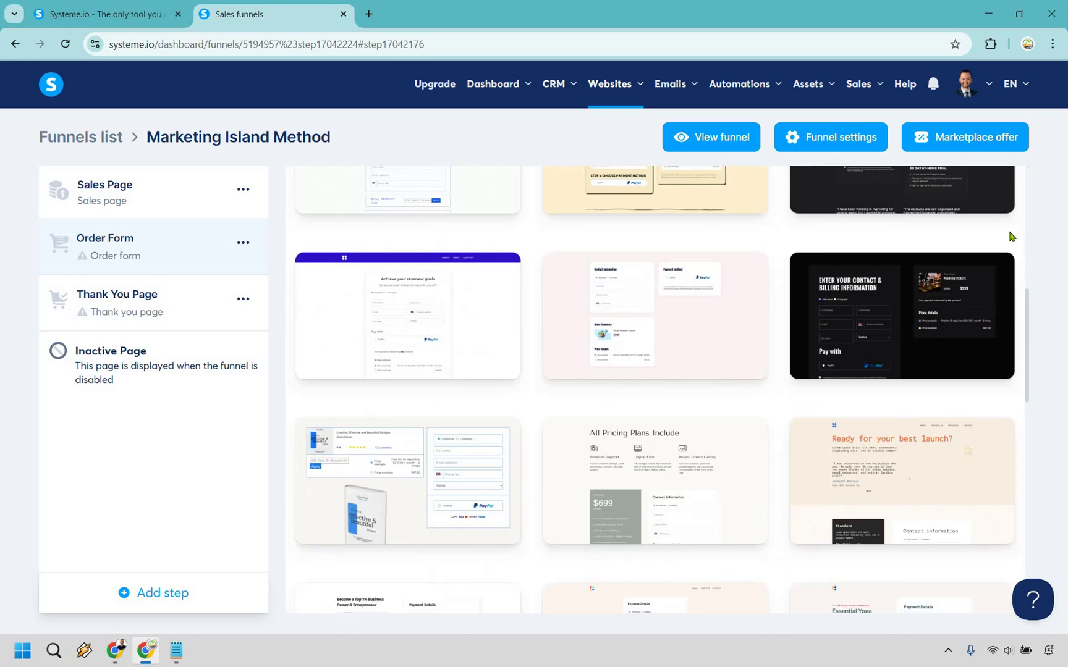
pyautogui.scroll(-7, 1010, 236)
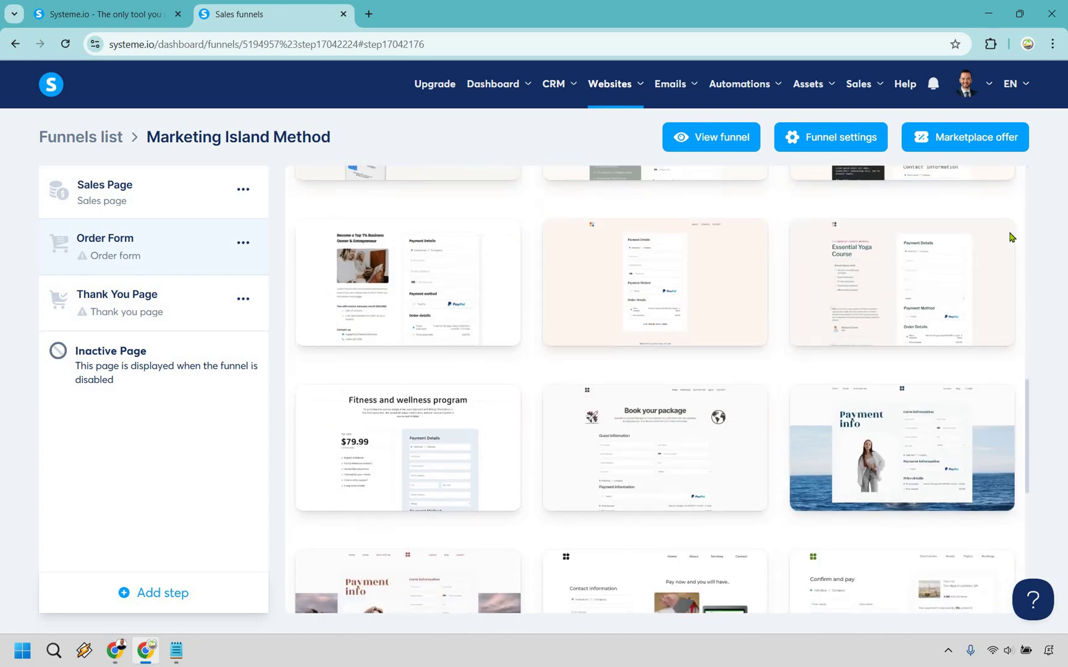
pyautogui.scroll(-2, 966, 328)
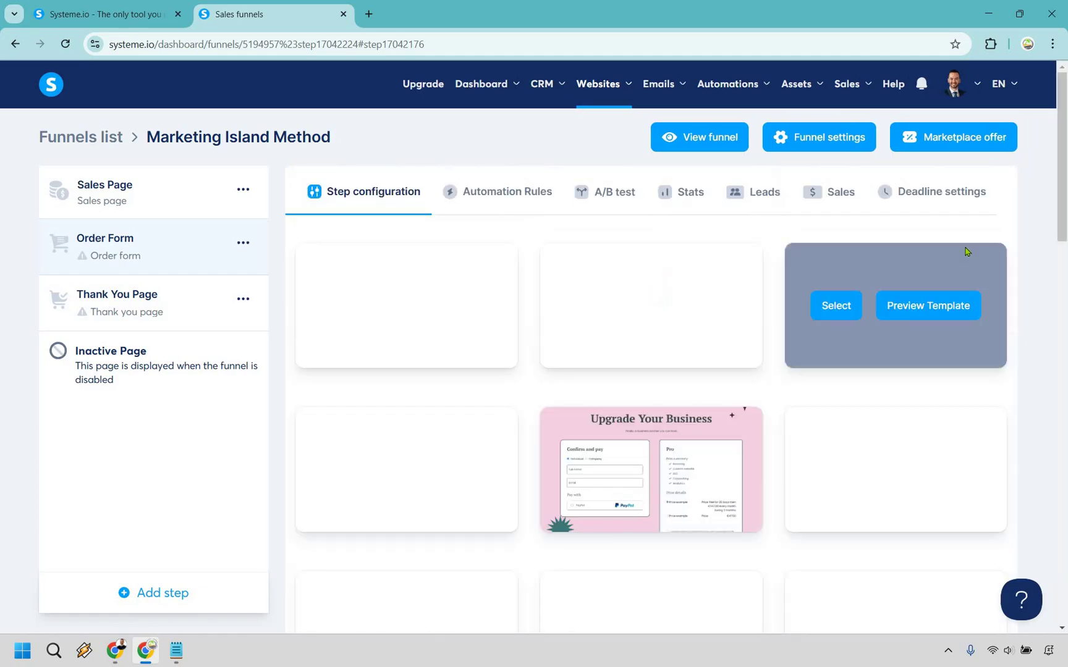
pyautogui.scroll(-2, 970, 249)
pyautogui.scroll(-4, 982, 245)
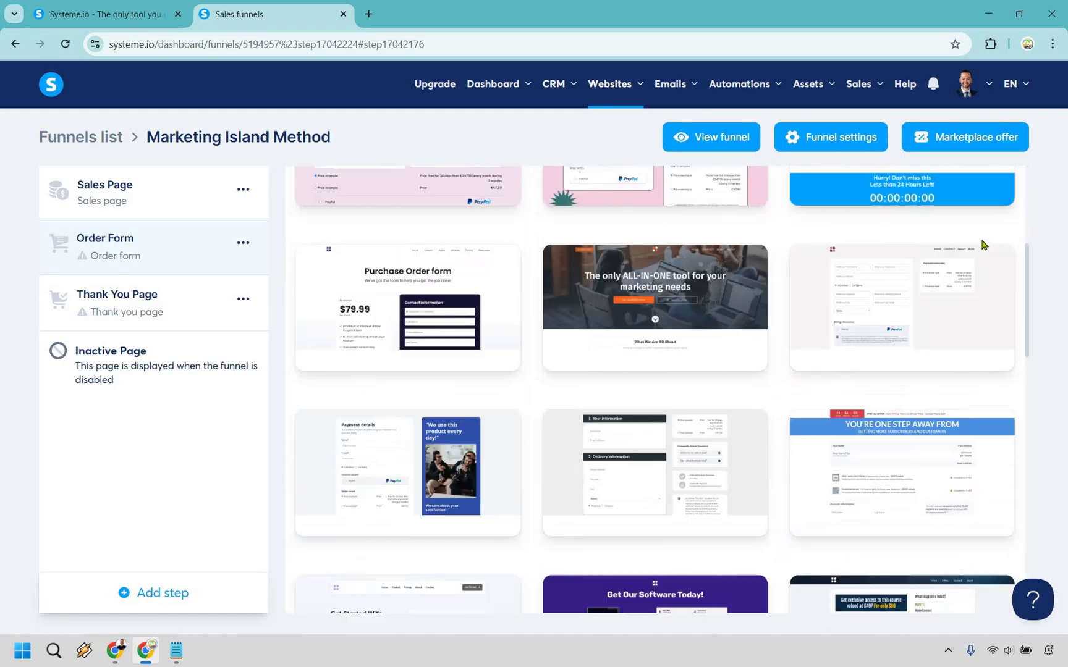
pyautogui.scroll(-4, 989, 256)
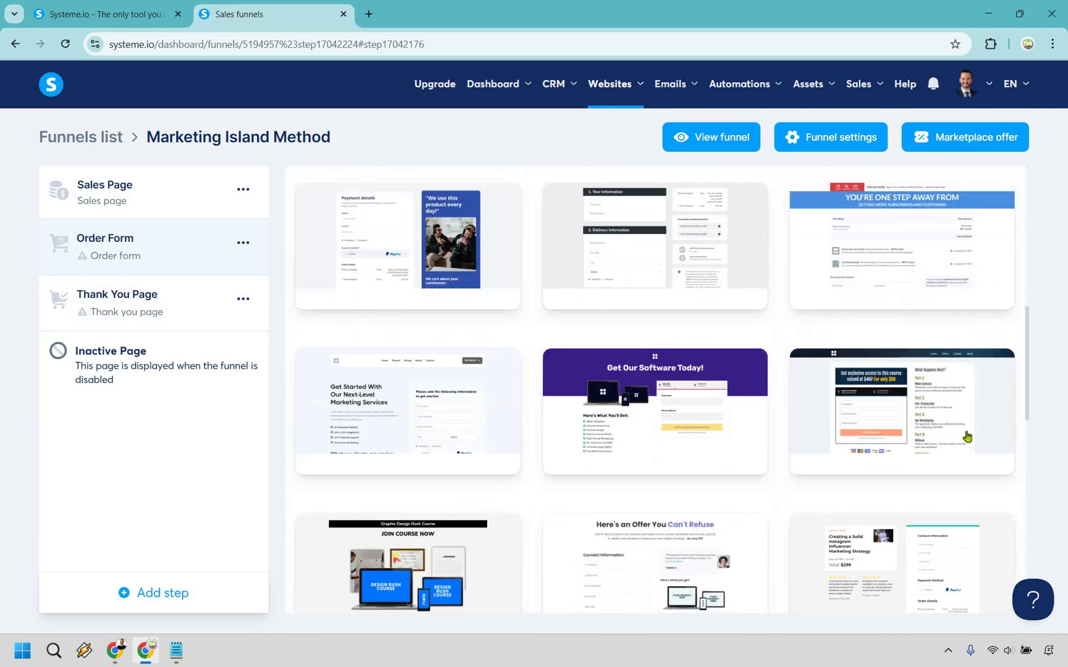
pyautogui.moveTo(922, 377)
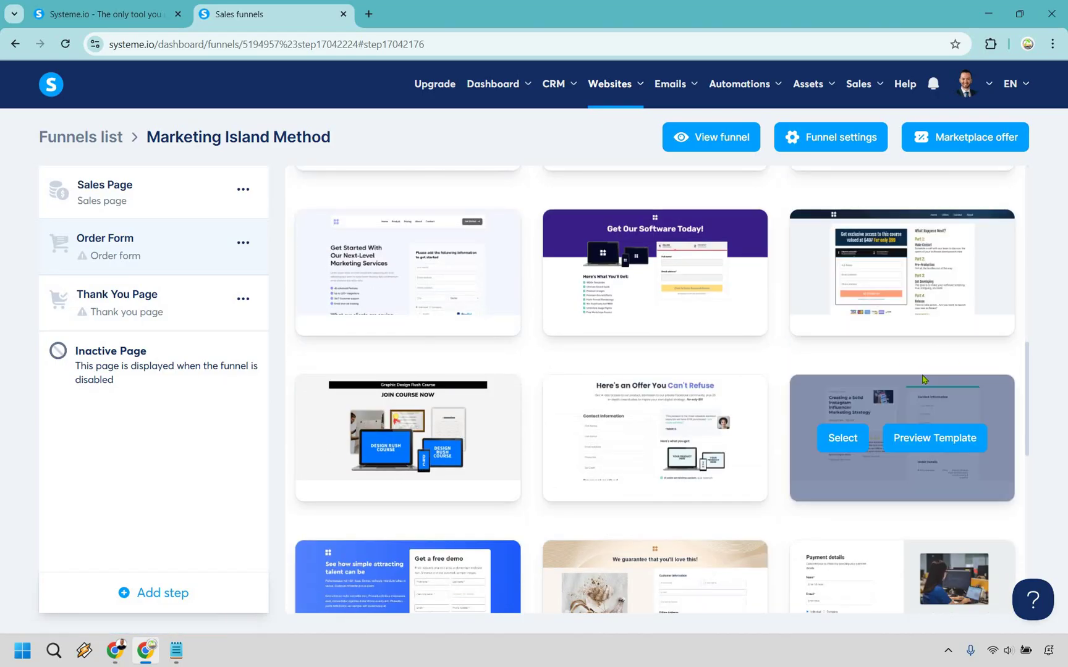
pyautogui.click(842, 438)
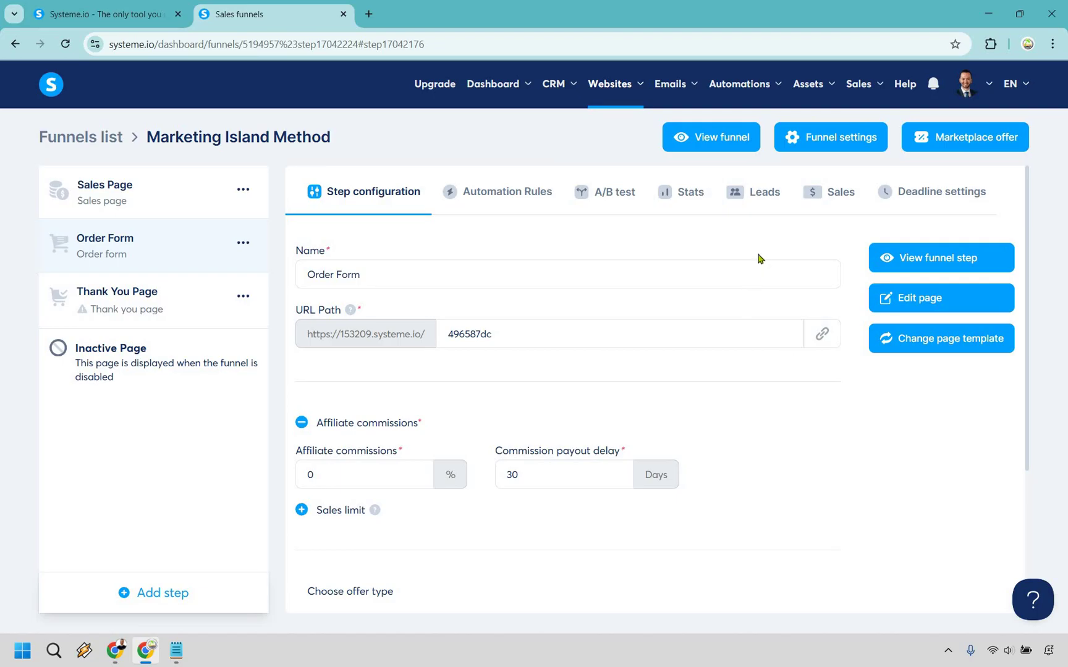
# Step: Keep Digital product as the Order Form's offer type; the product list is empty
pyautogui.scroll(-3, 759, 258)
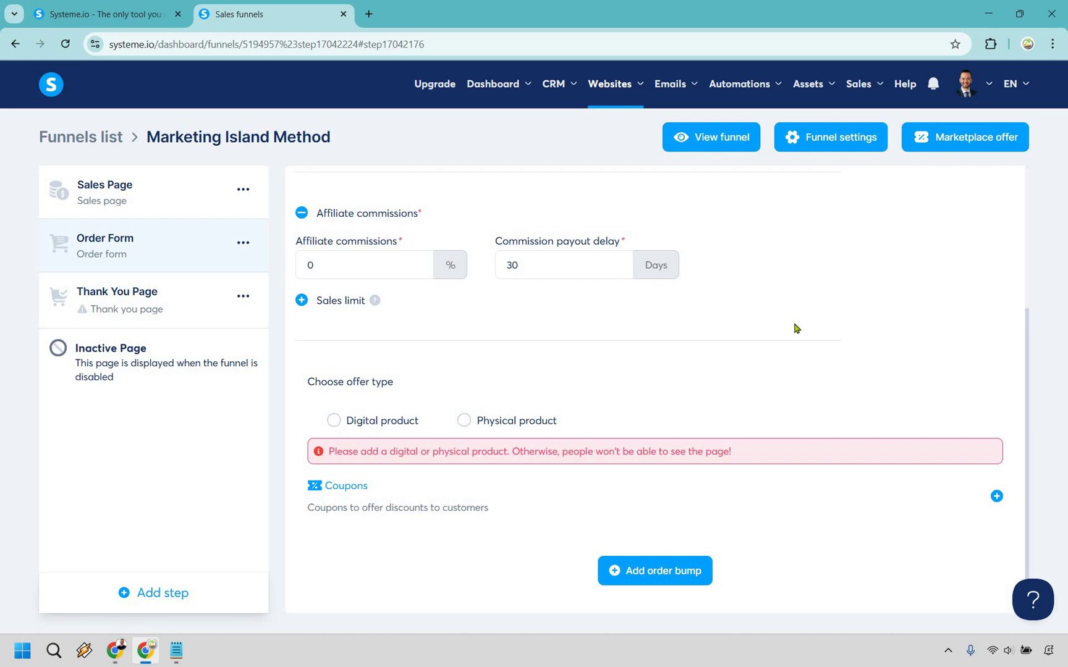
pyautogui.scroll(-1, 453, 389)
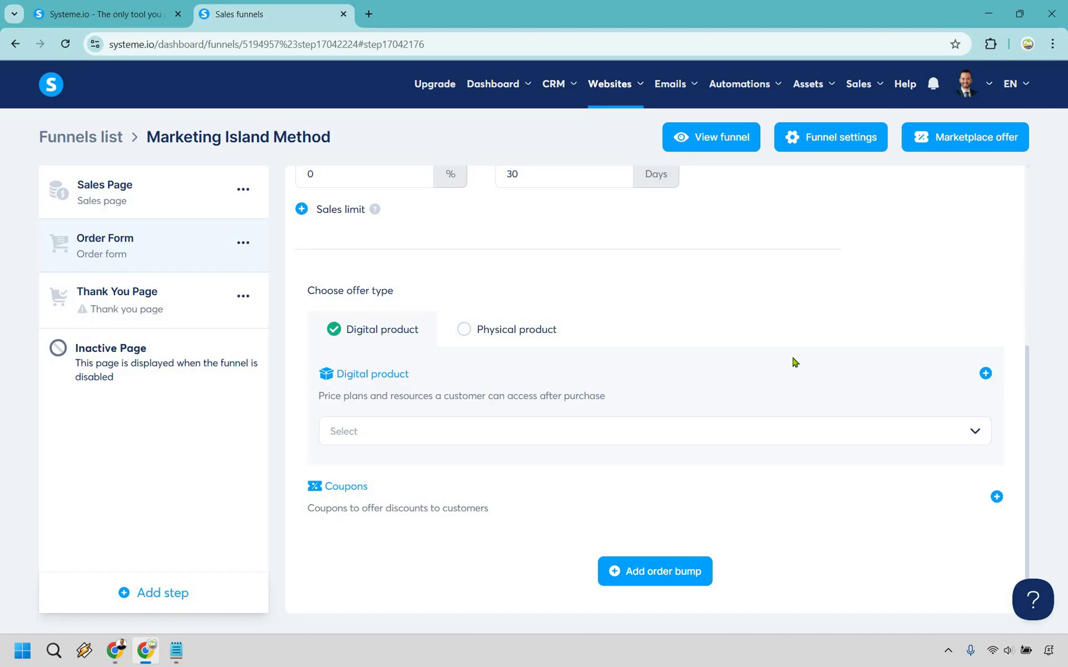
pyautogui.click(574, 431)
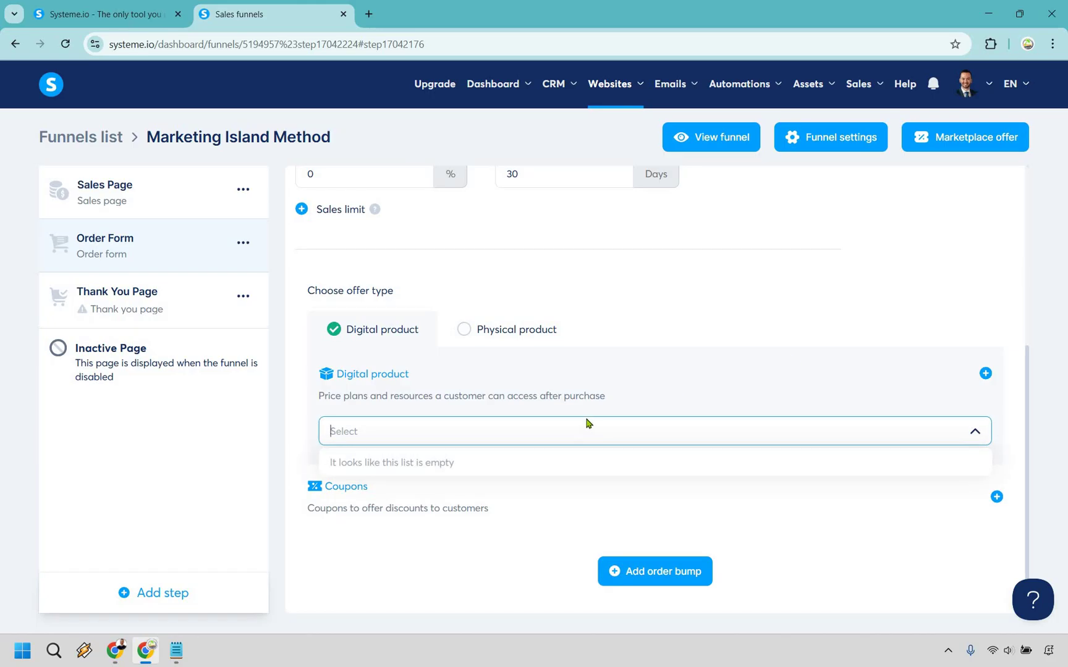
pyautogui.click(690, 361)
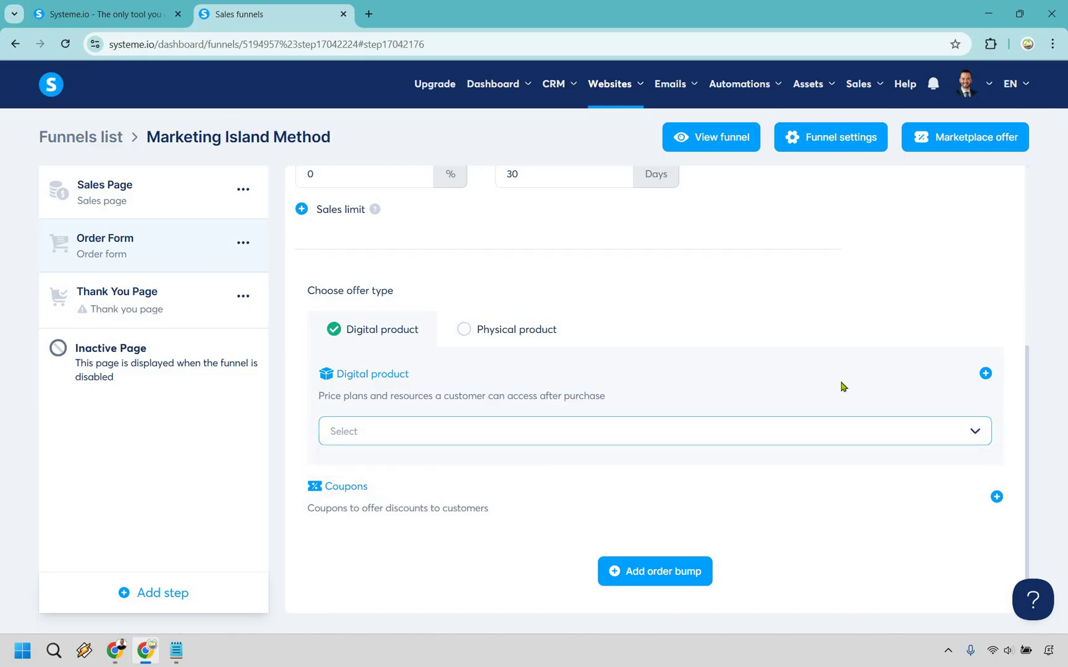
# Step: Create a new digital product named 'The Marketing Island Method'
pyautogui.click(984, 375)
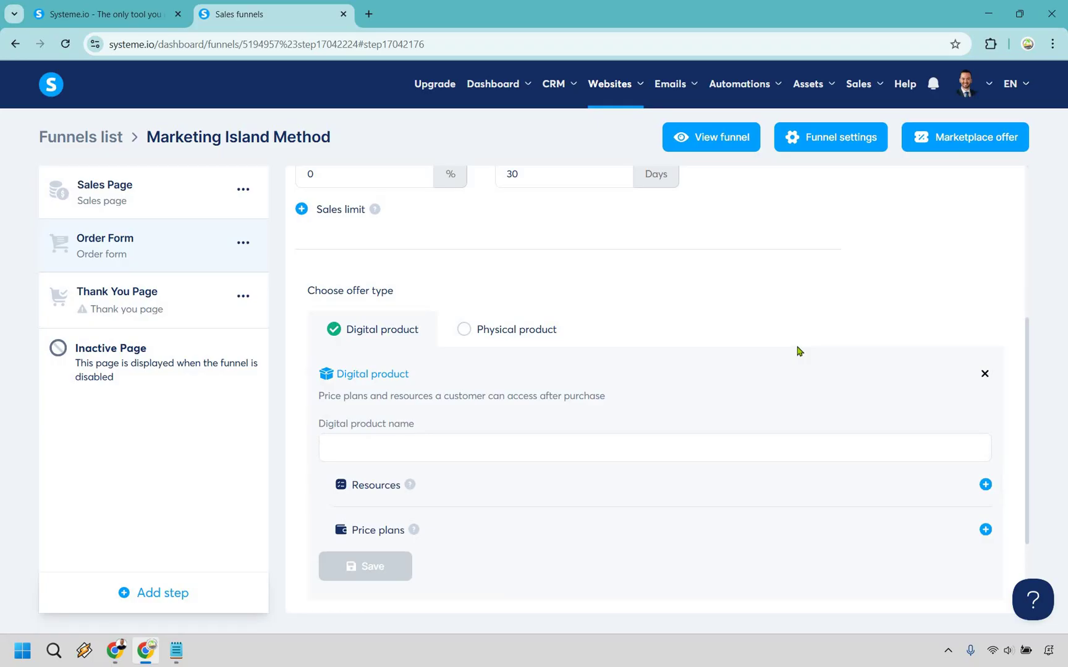
pyautogui.click(526, 449)
pyautogui.write('The Marketing Island Method')
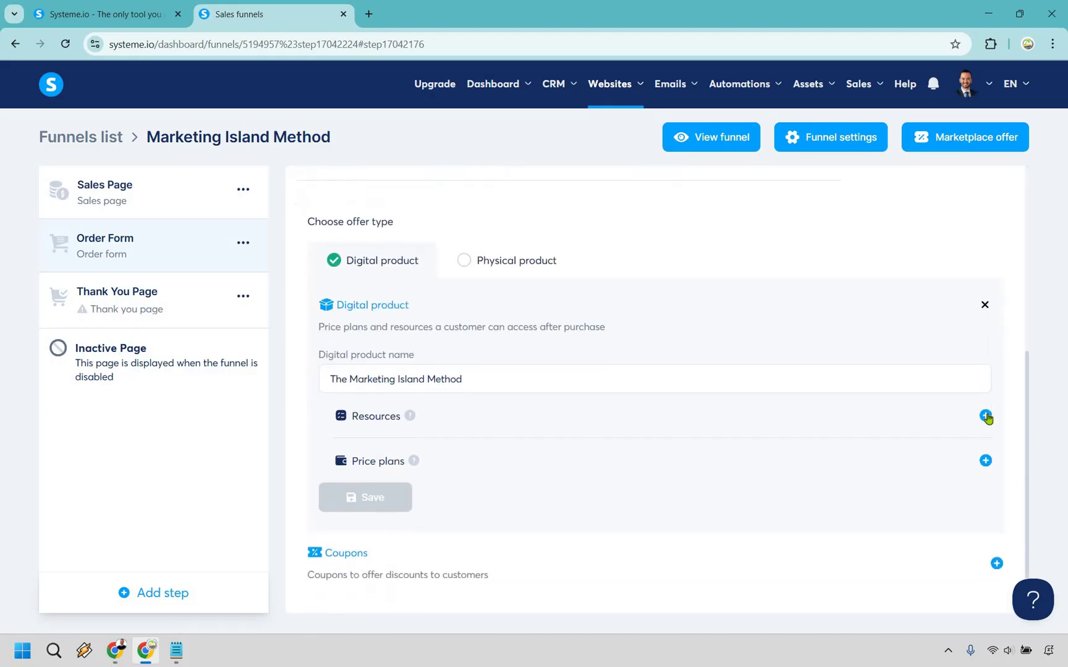
pyautogui.scroll(-1, 981, 419)
# Step: Add a Tags resource to the product and assign it the Customer tag
pyautogui.click(720, 436)
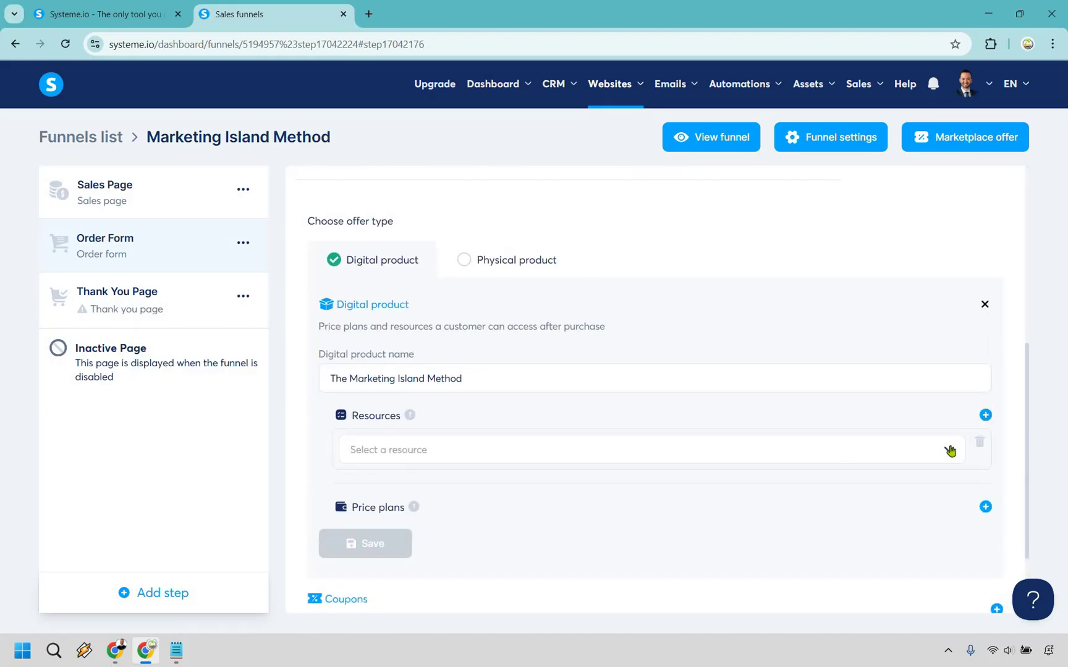
pyautogui.click(949, 451)
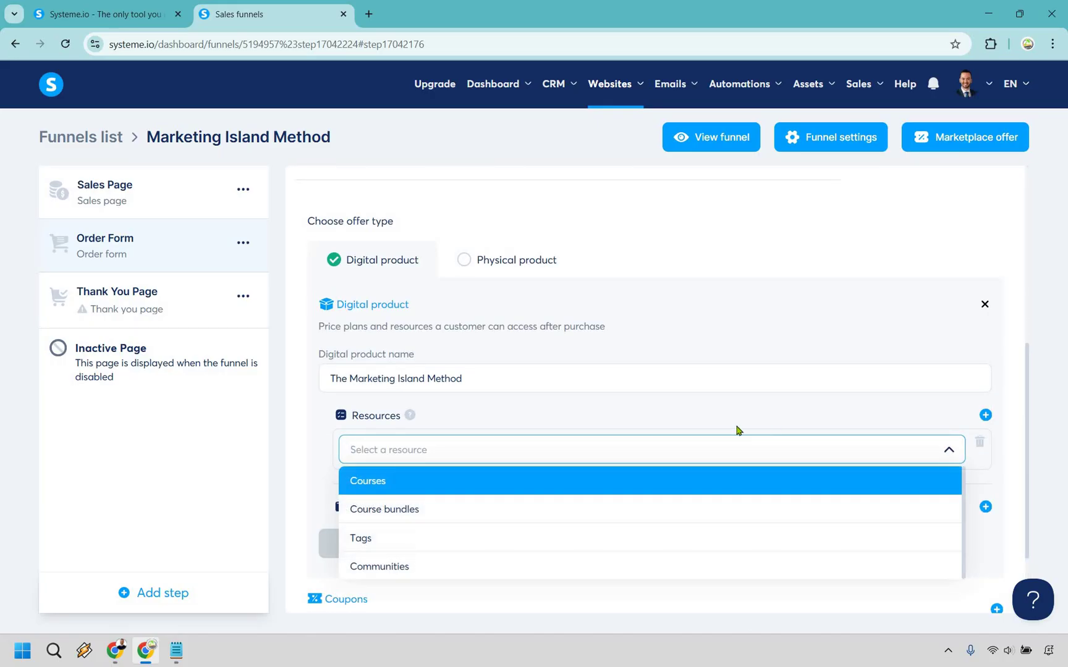
pyautogui.scroll(-1, 623, 422)
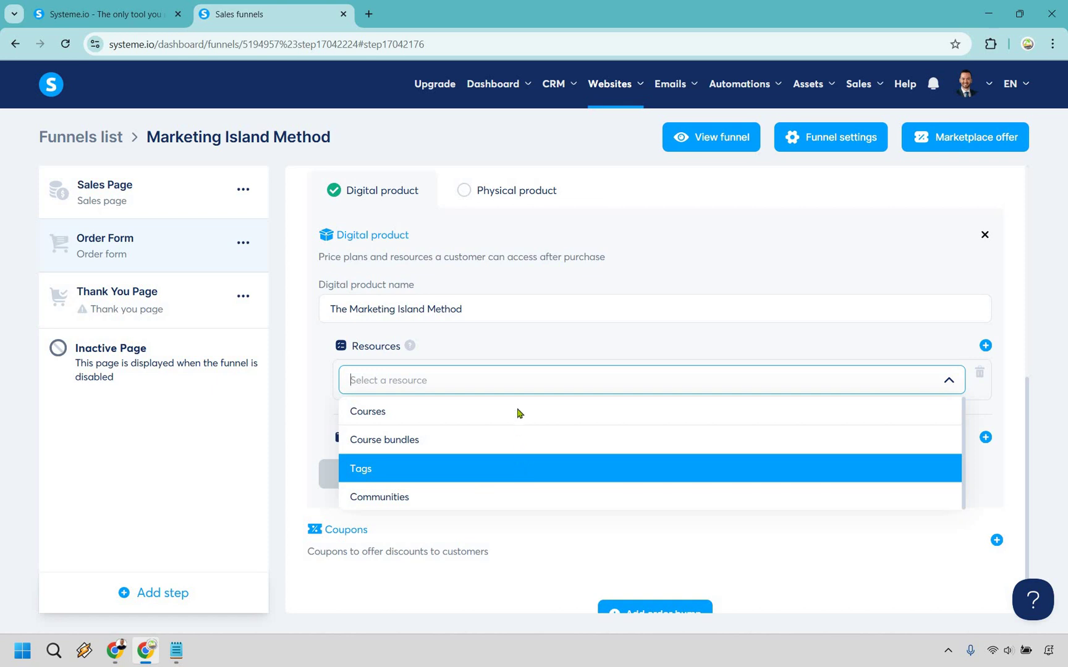
pyautogui.press('Down')
pyautogui.press('Down')
pyautogui.press('Down')
pyautogui.press('Down')
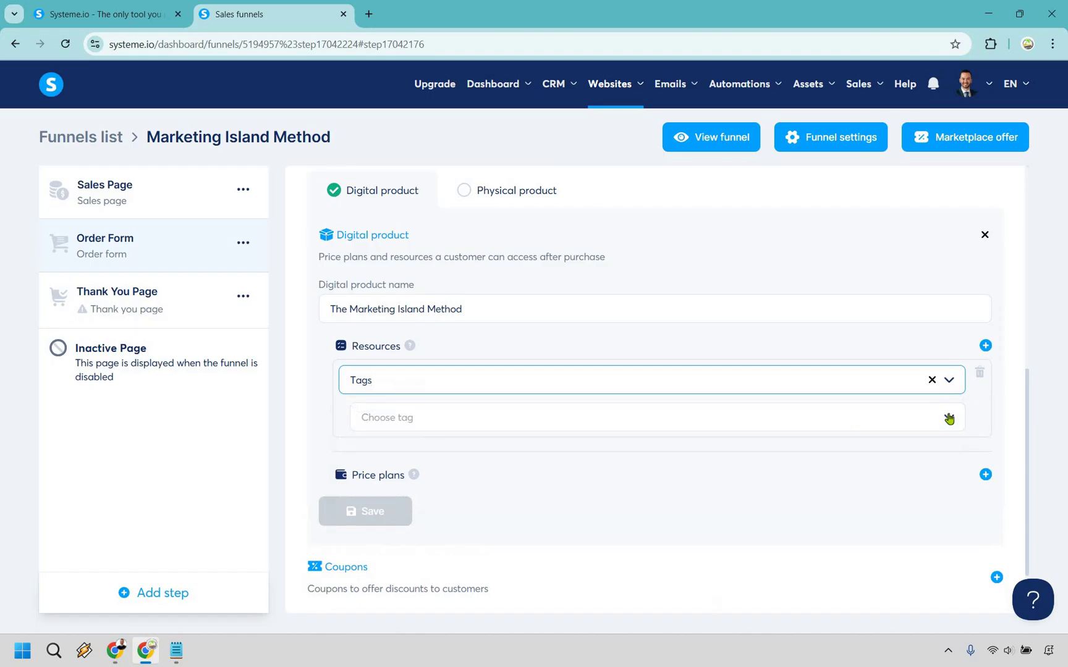
pyautogui.click(949, 419)
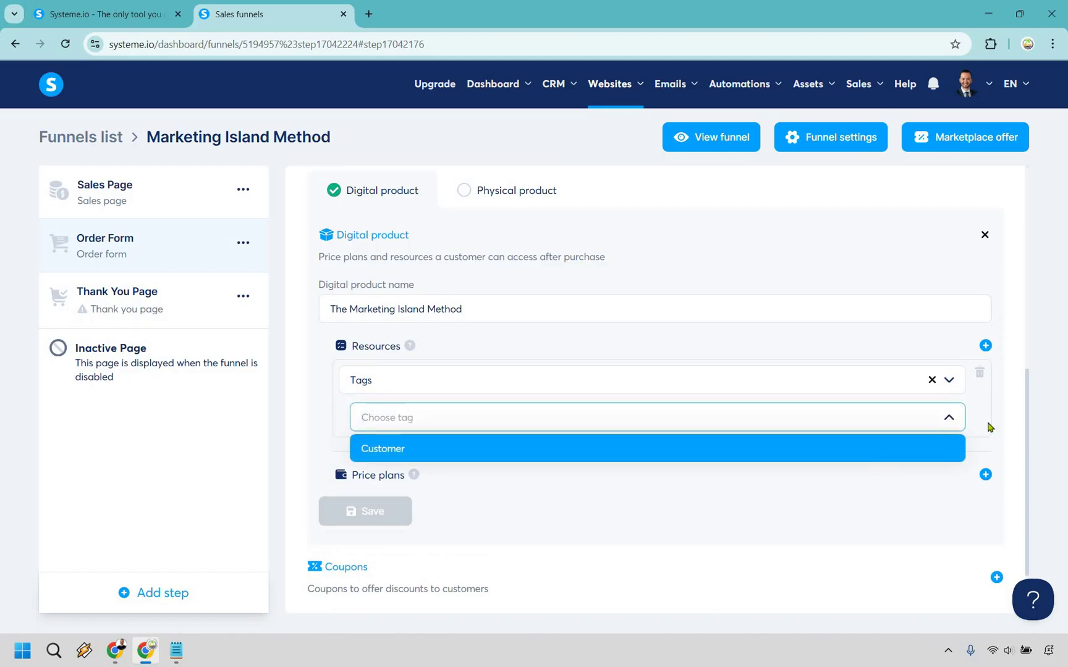
pyautogui.press('Return')
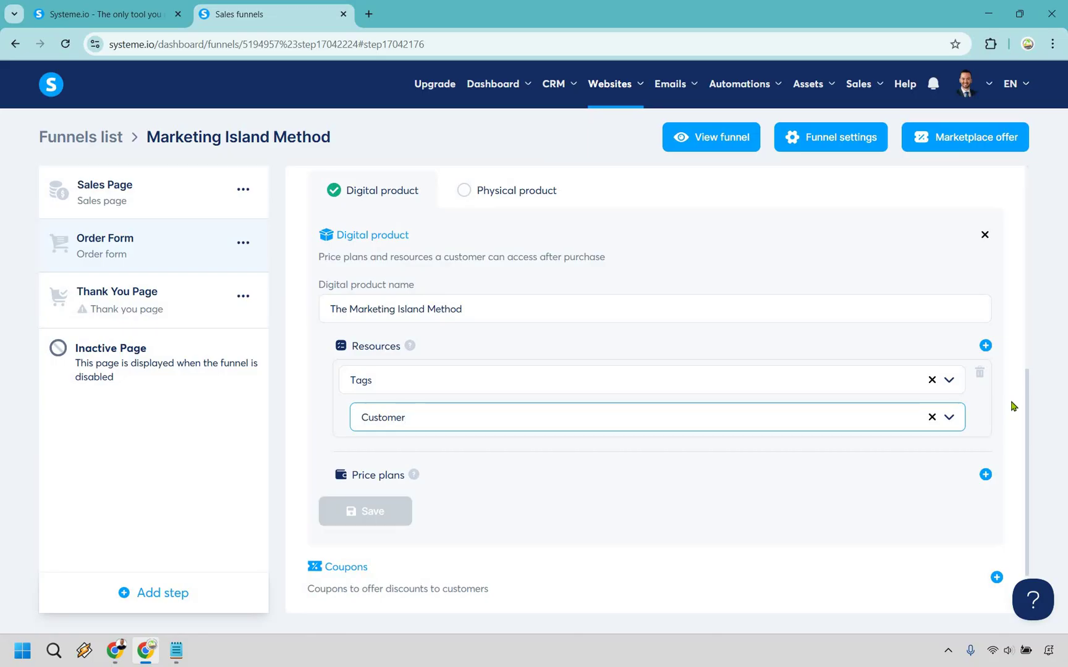
pyautogui.click(1012, 407)
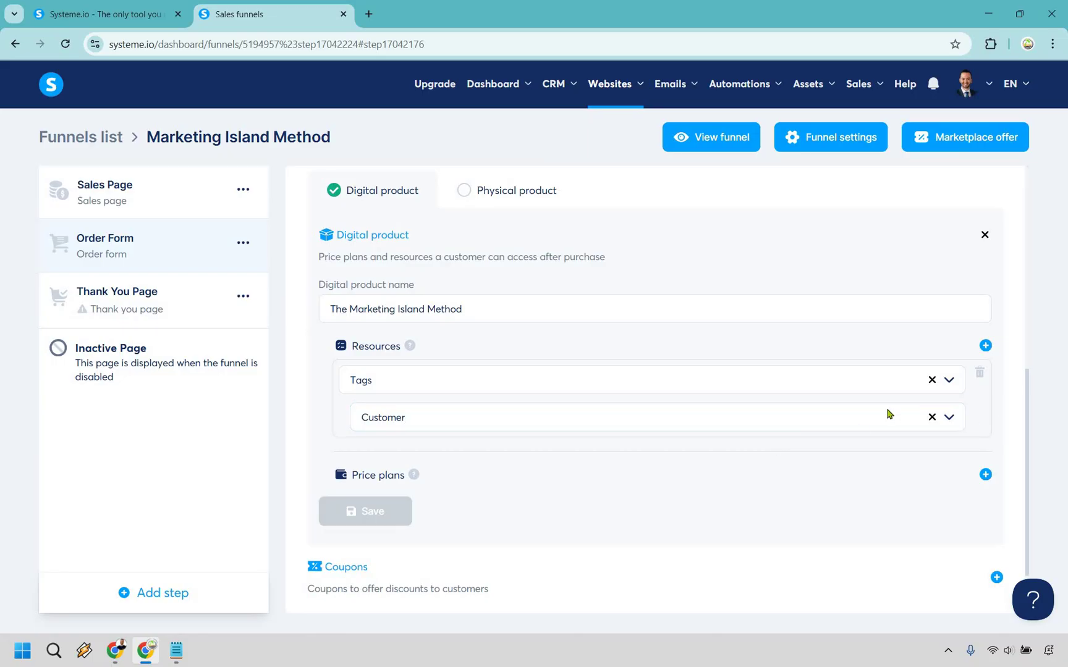
pyautogui.scroll(-2, 985, 400)
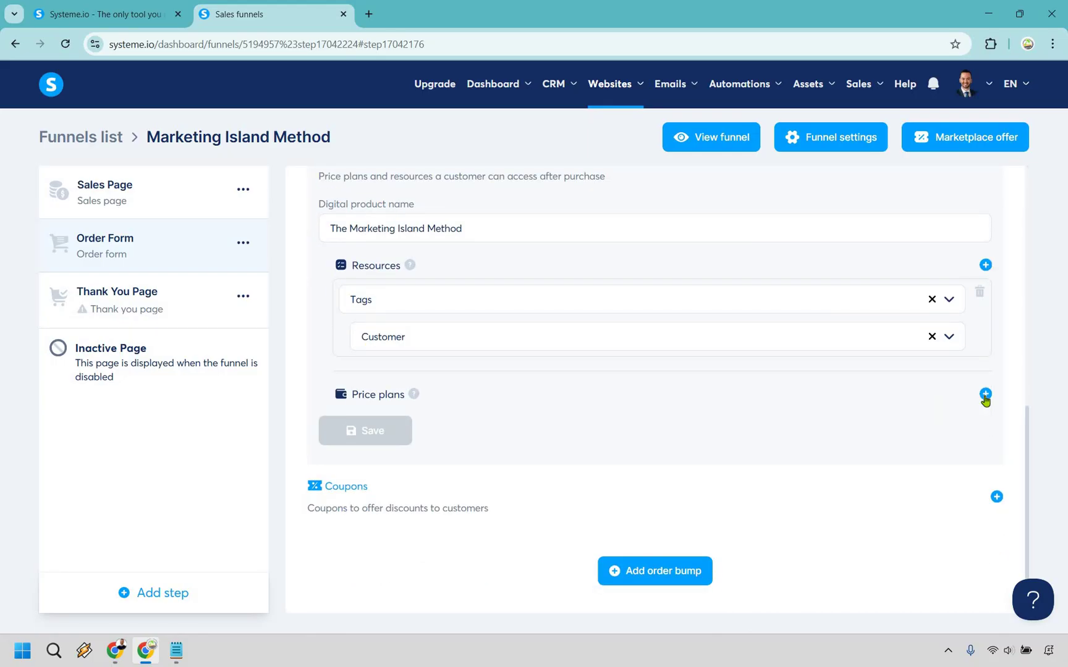
# Step: Add a One-time payment price plan and start creating a new plan, since none exists to reuse
pyautogui.click(985, 396)
pyautogui.scroll(-1, 851, 390)
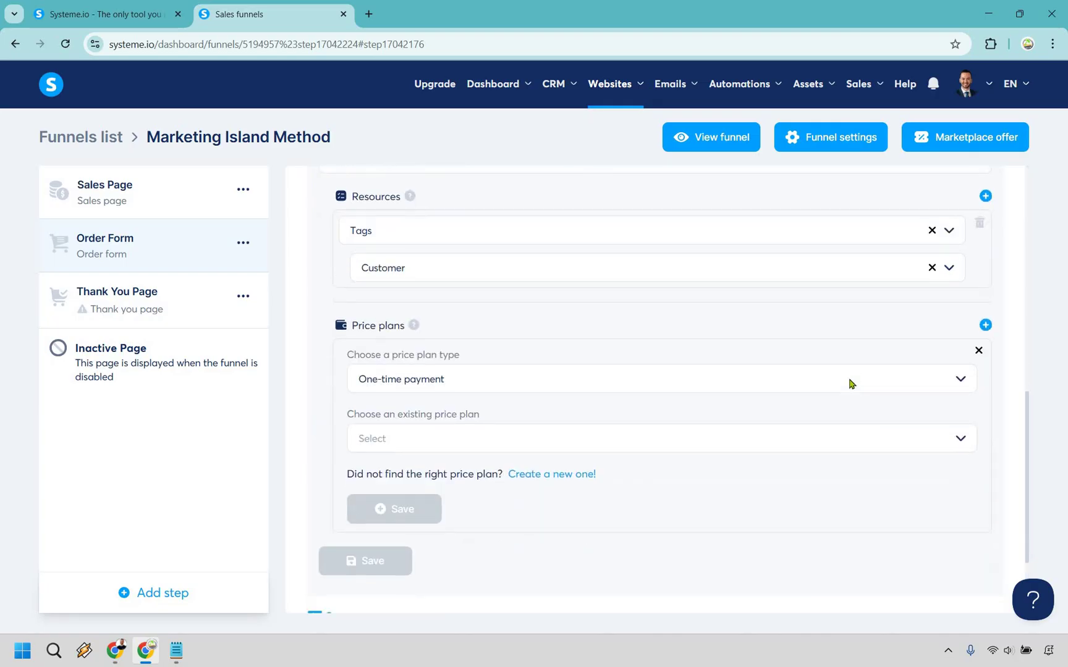
pyautogui.click(851, 384)
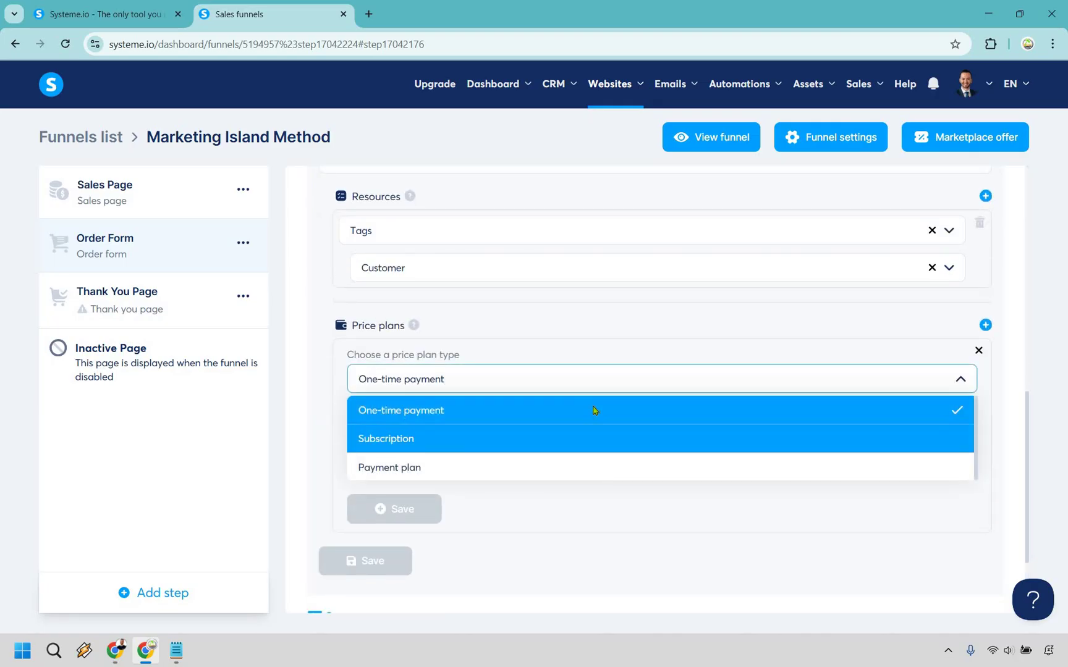
pyautogui.click(621, 409)
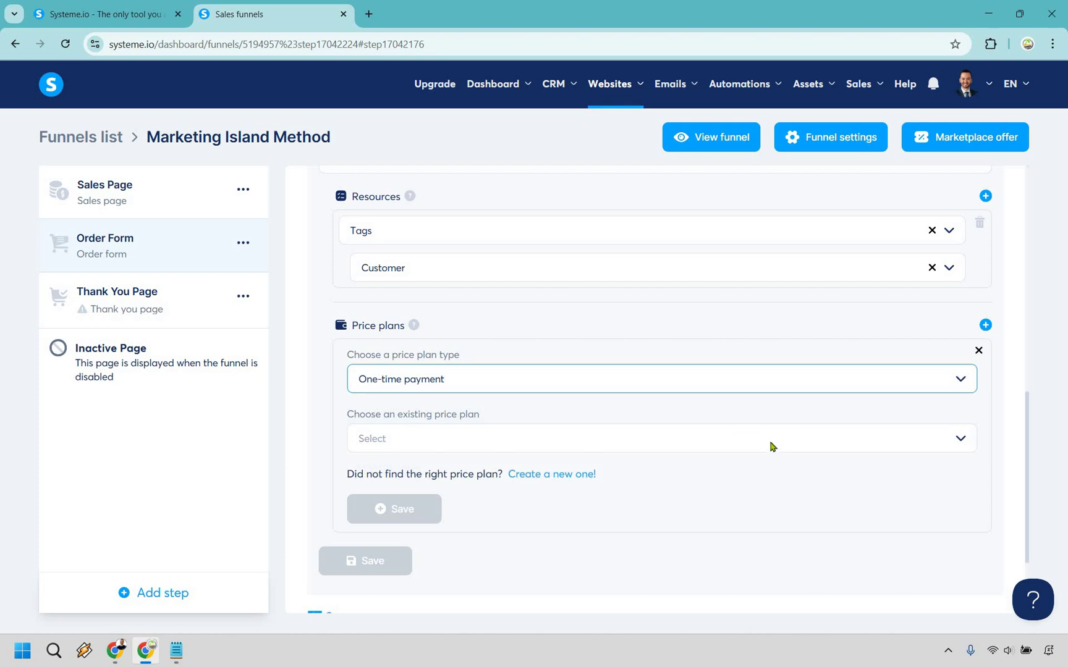
pyautogui.click(930, 435)
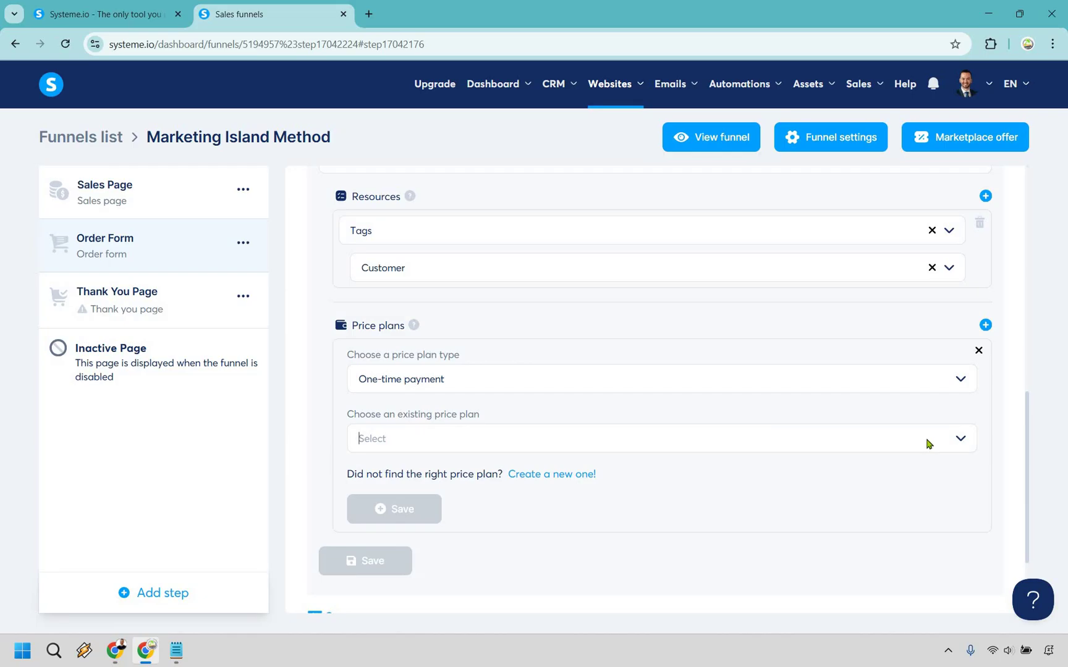
pyautogui.click(926, 443)
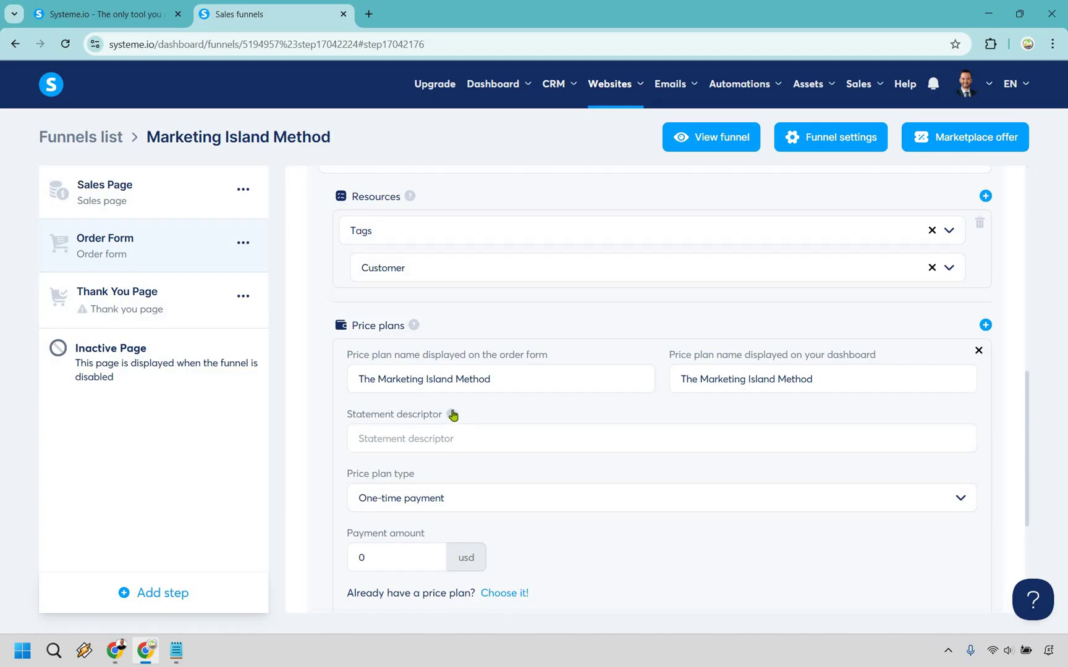
# Step: Enter 'Marketing Island' as the price plan's statement descriptor and review the plan type options
pyautogui.moveTo(452, 416)
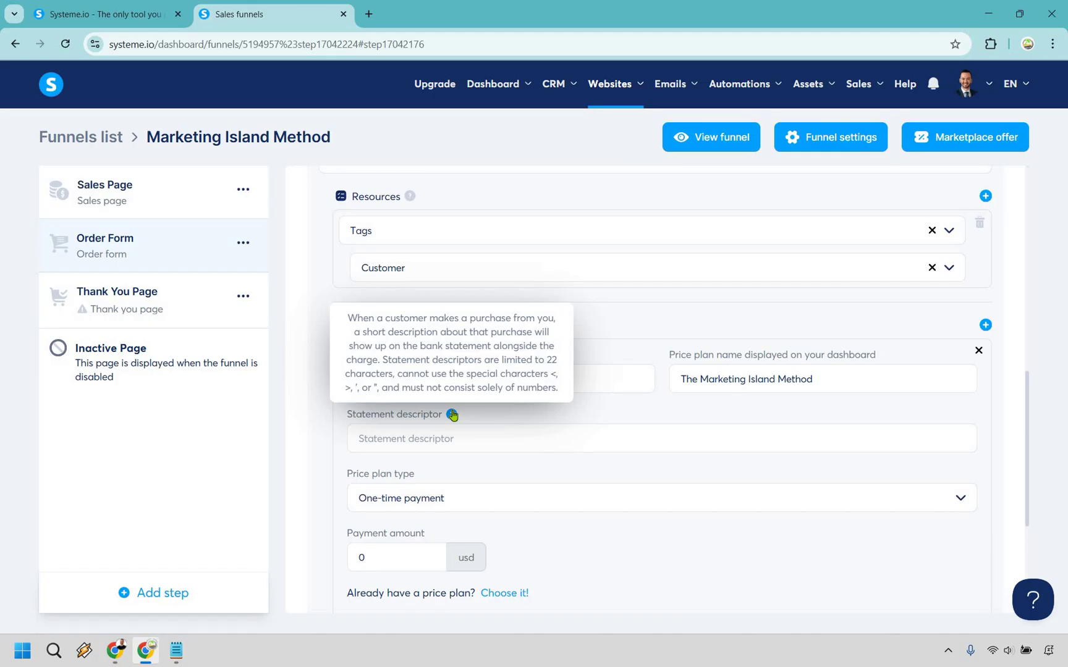
pyautogui.click(471, 445)
pyautogui.write('Market')
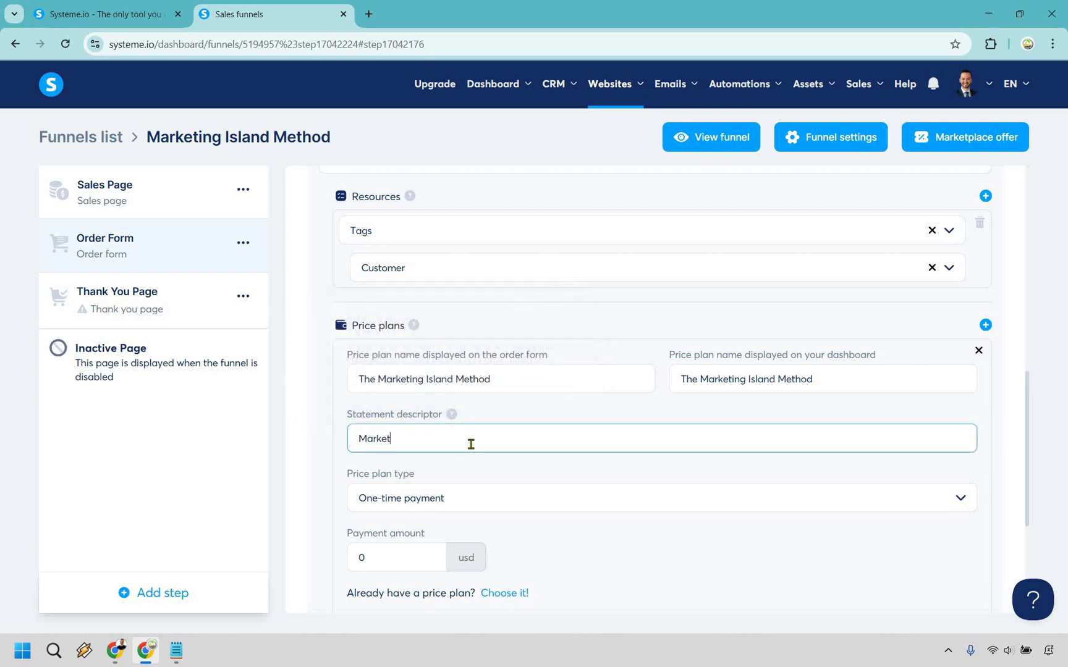
pyautogui.write('ing Island')
pyautogui.scroll(-2, 587, 429)
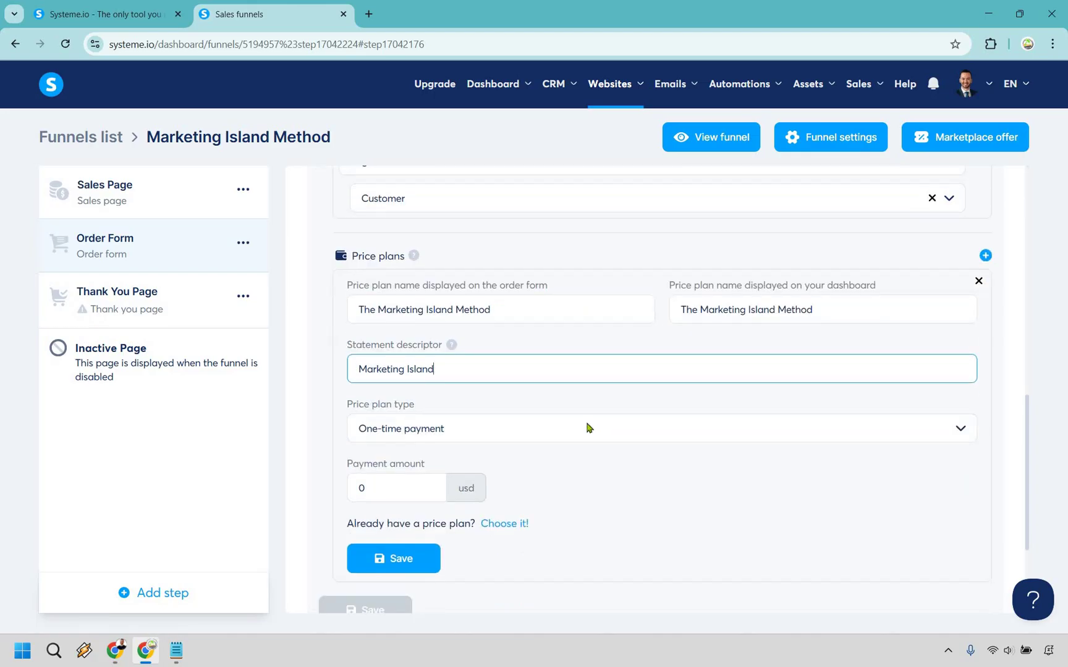
pyautogui.click(587, 428)
# Step: Keep One-time payment, set the payment amount to 47 usd, and save the price plan
pyautogui.click(472, 467)
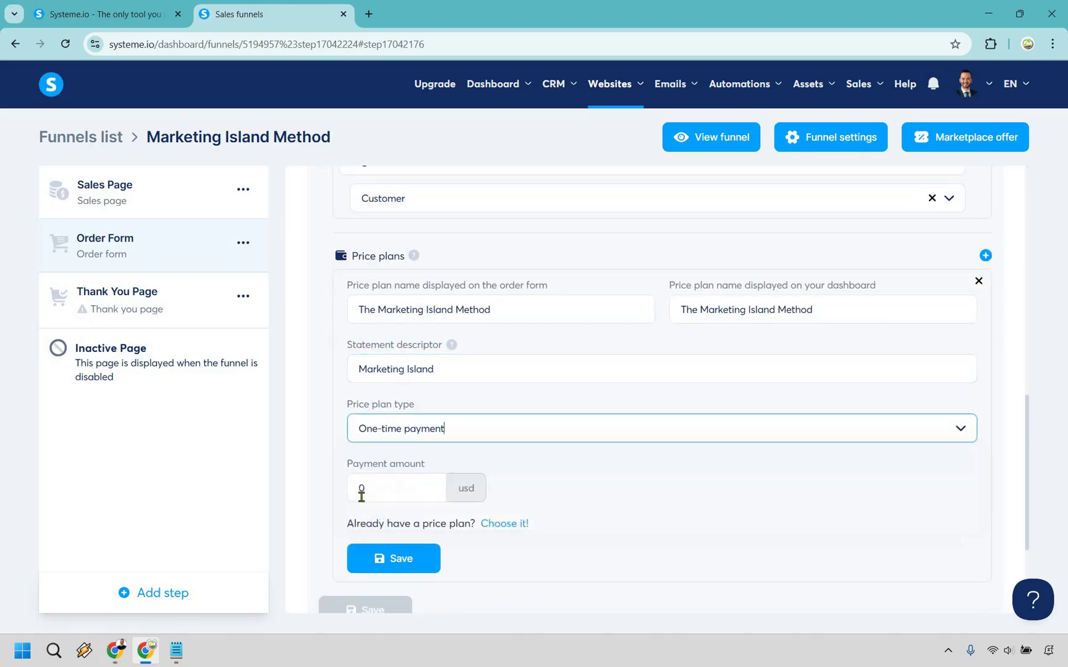
pyautogui.doubleClick(357, 488)
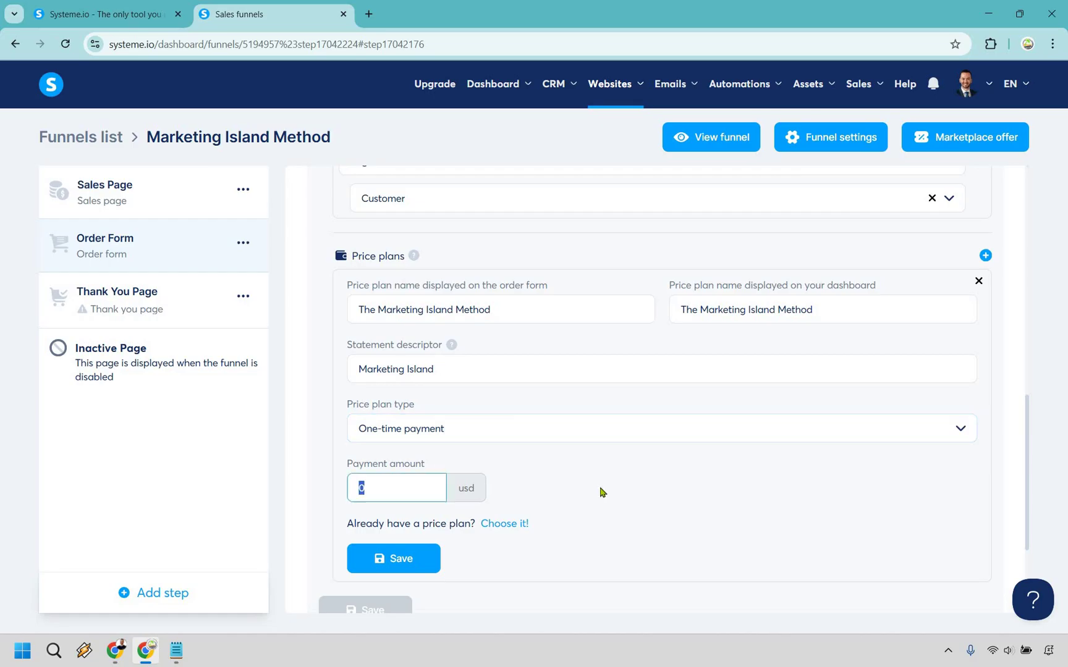
pyautogui.write('1')
pyautogui.click(710, 511)
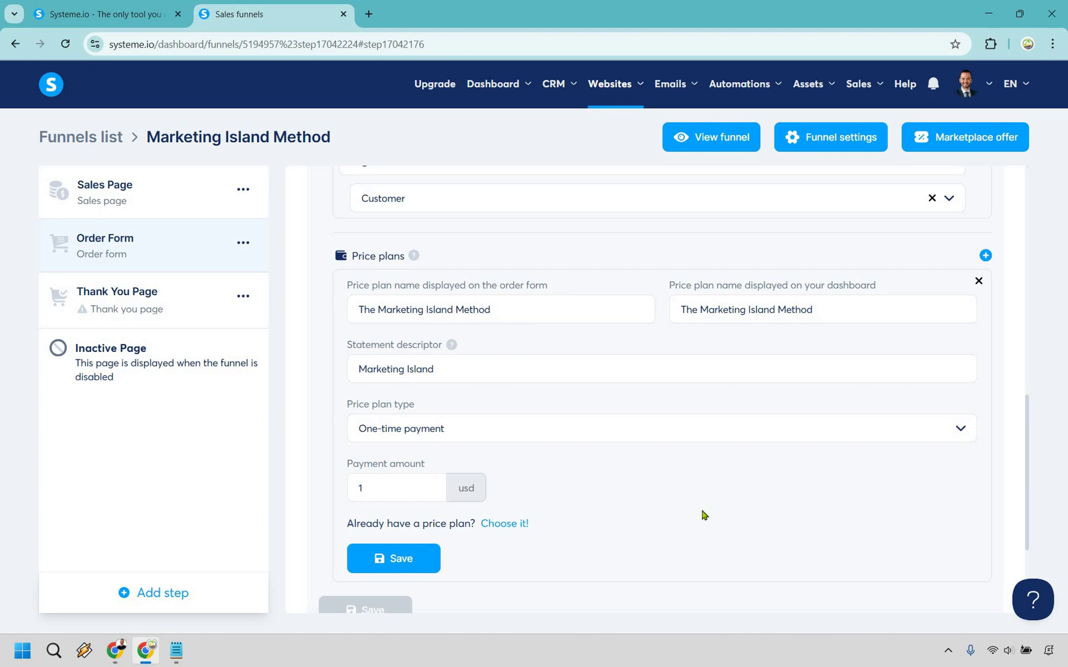
pyautogui.click(362, 487)
pyautogui.doubleClick(387, 474)
pyautogui.write('47')
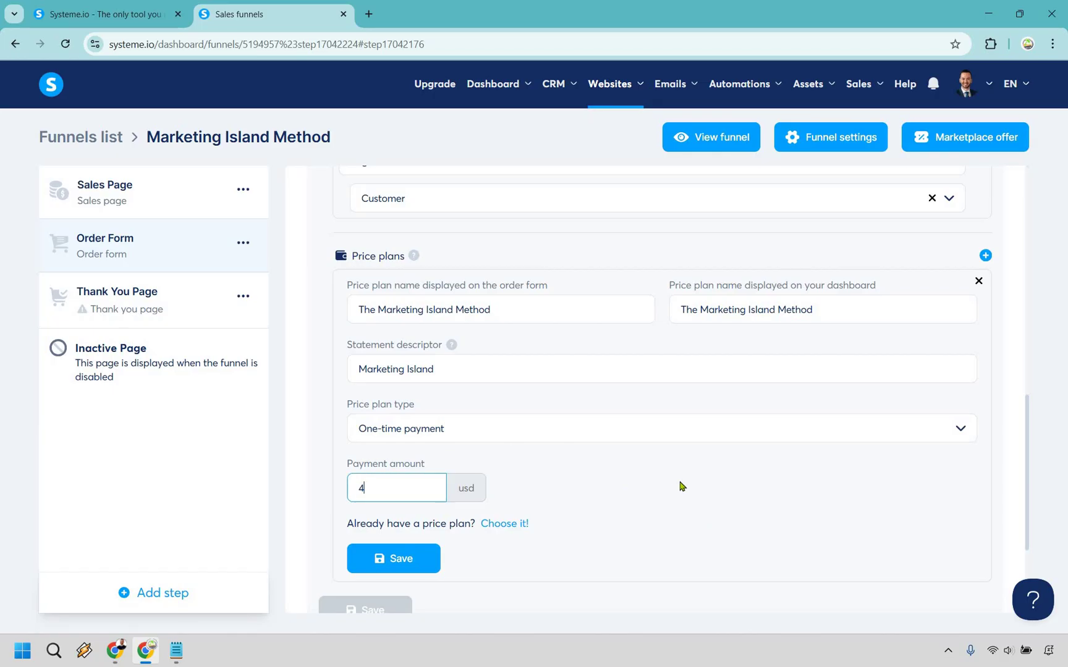
pyautogui.click(680, 485)
pyautogui.click(408, 559)
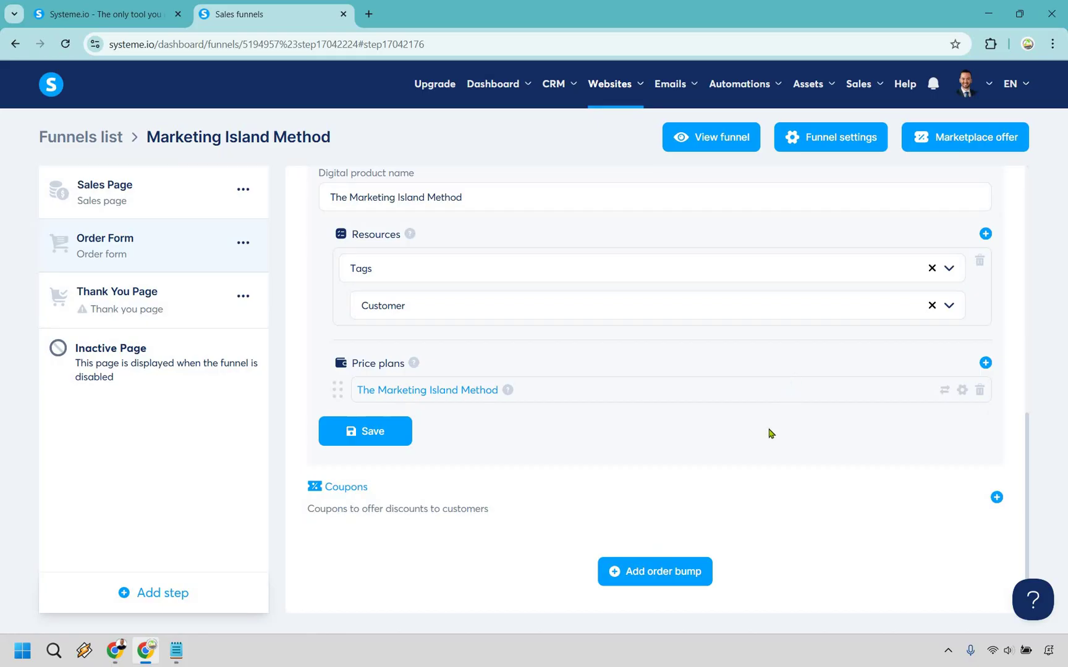
pyautogui.scroll(1, 378, 505)
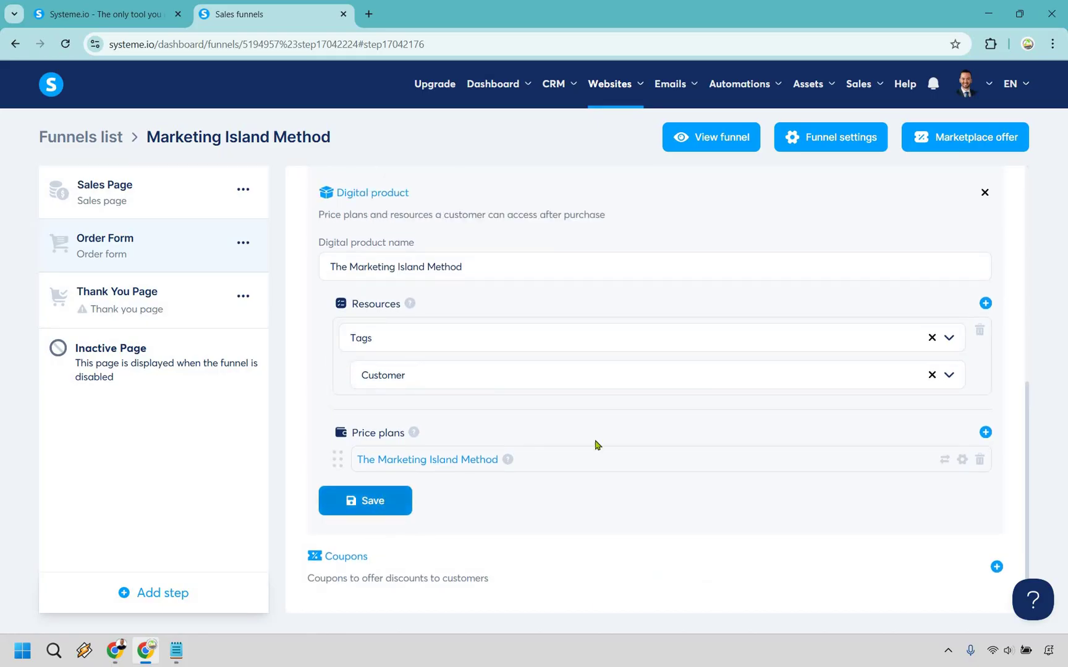
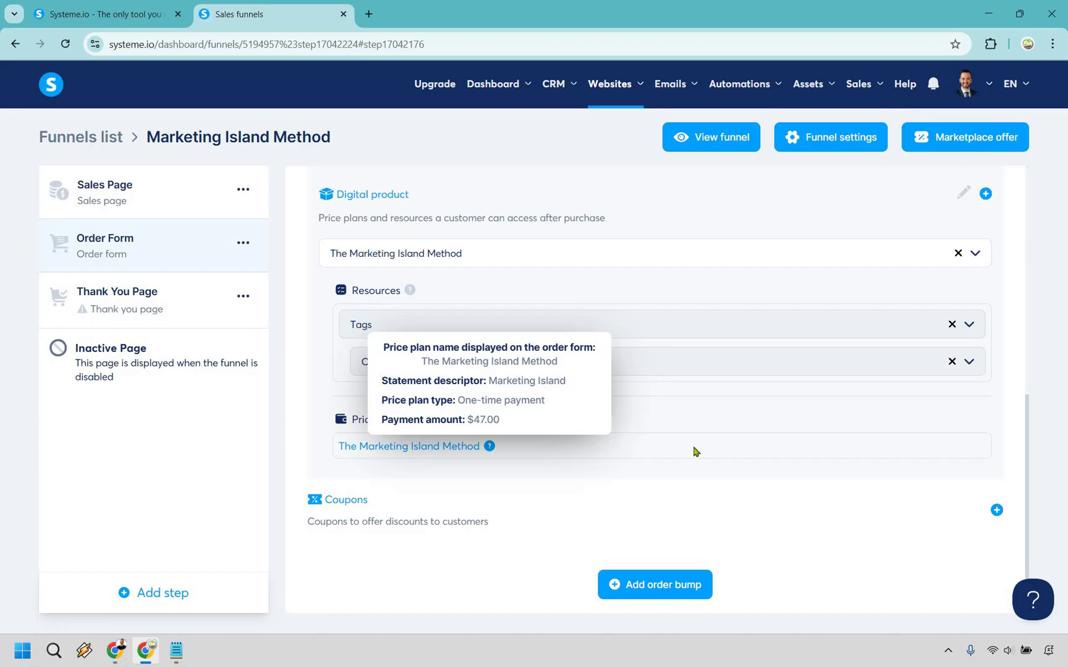
# Step: Review the Order Form step with The Marketing Island Method's $47 one-time price plan attached
pyautogui.scroll(8, 696, 451)
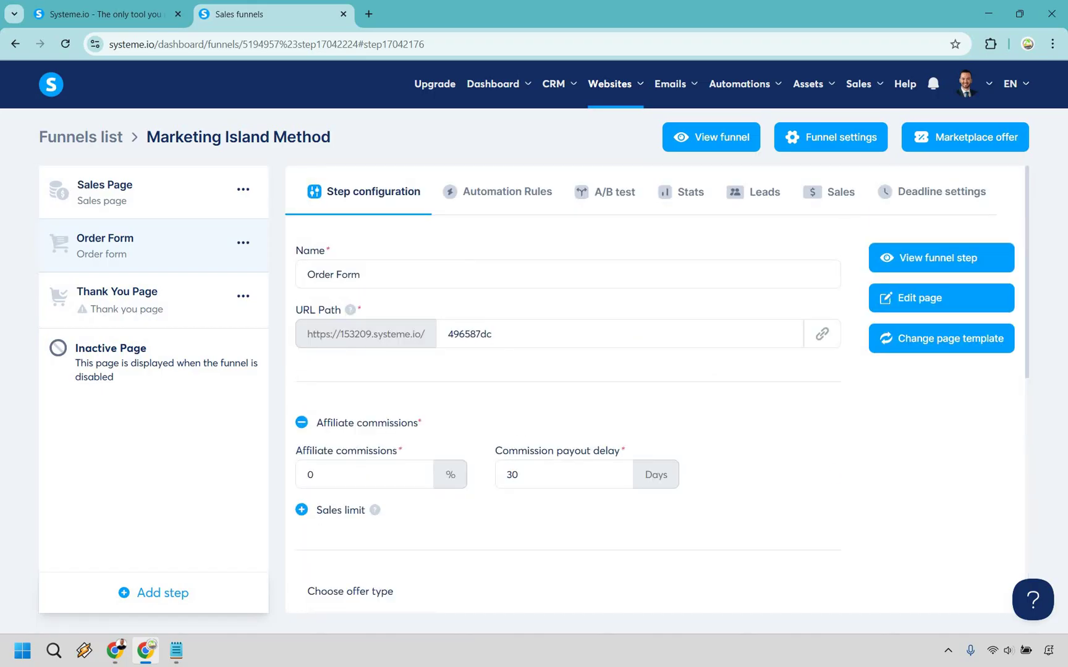
# Step: Open the order form page in the page editor
pyautogui.click(918, 301)
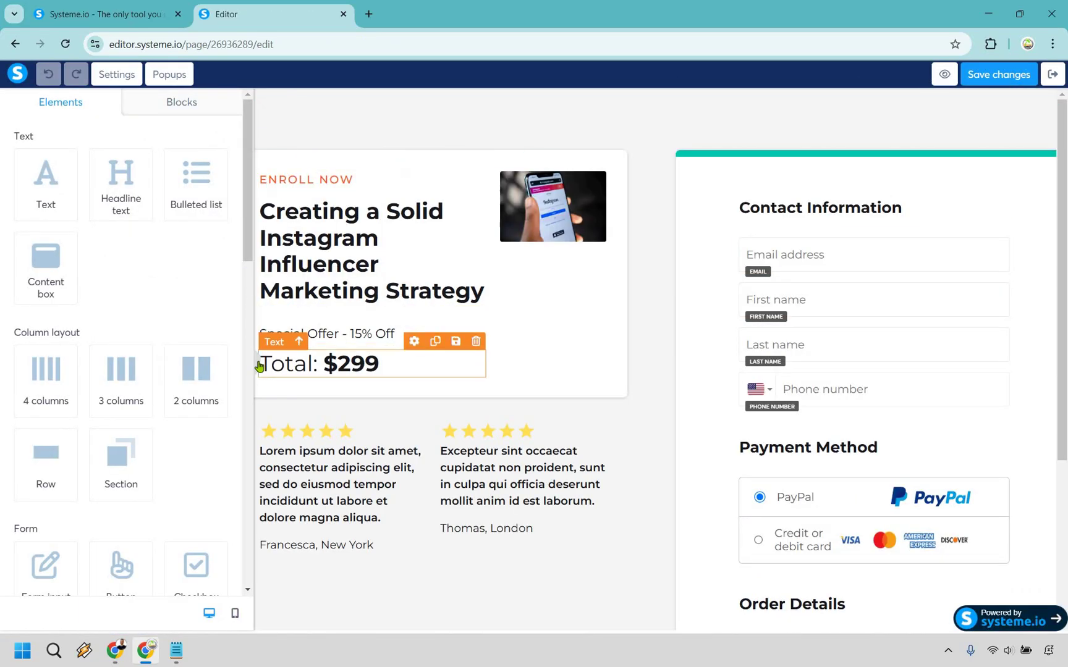
pyautogui.click(281, 362)
pyautogui.click(1008, 288)
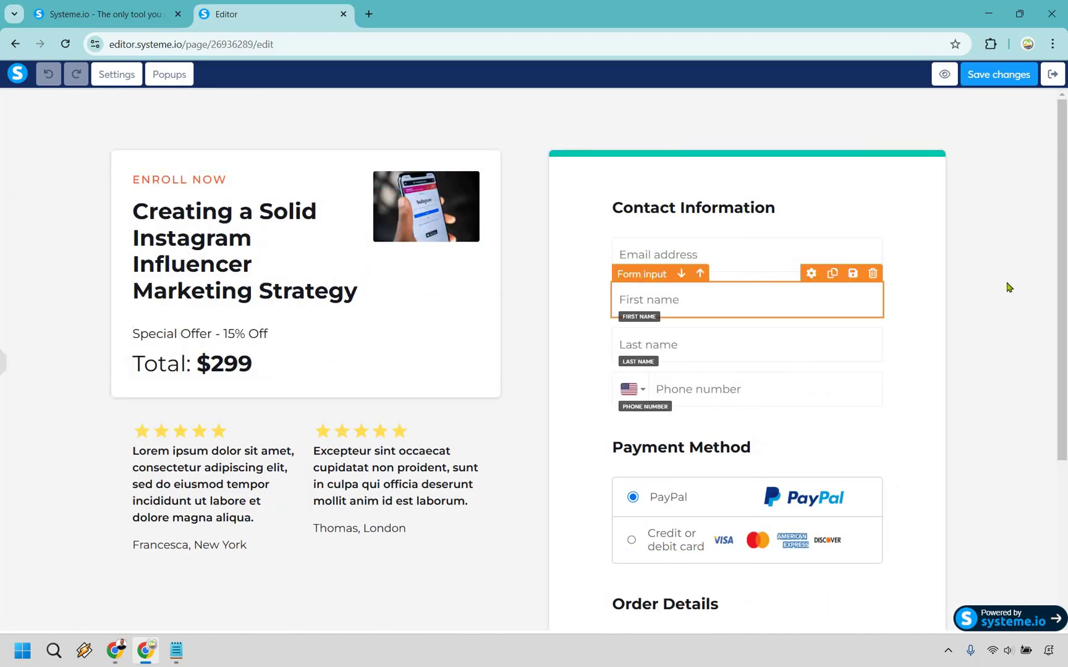
pyautogui.scroll(-3, 1007, 288)
pyautogui.scroll(3, 856, 356)
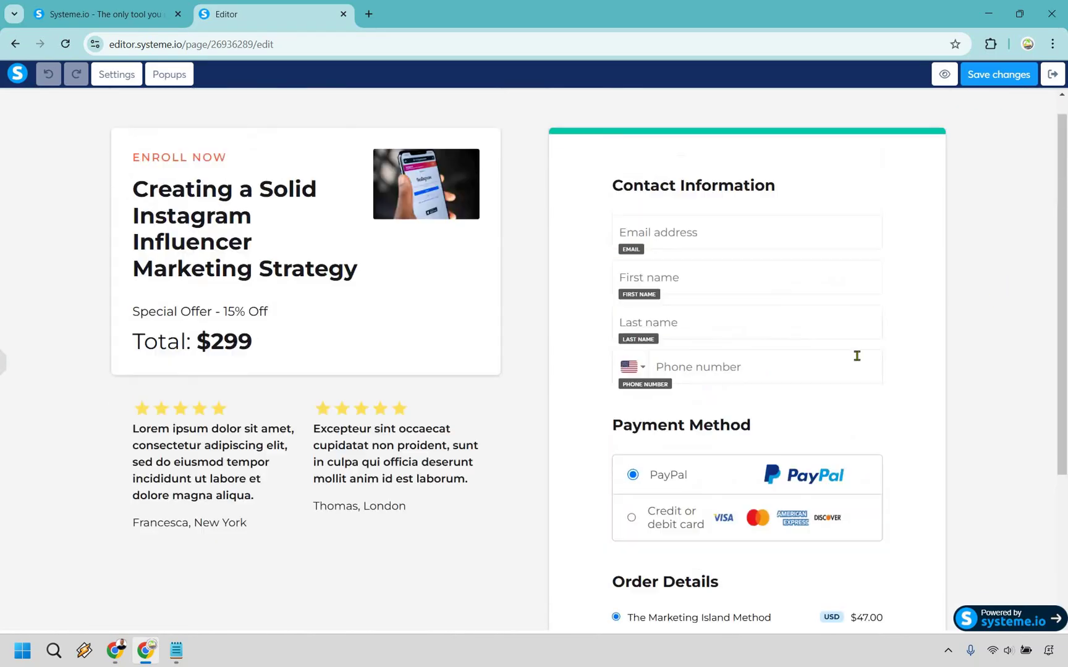
# Step: Remove the Phone number field from the contact form
pyautogui.click(876, 371)
pyautogui.click(876, 372)
pyautogui.click(872, 363)
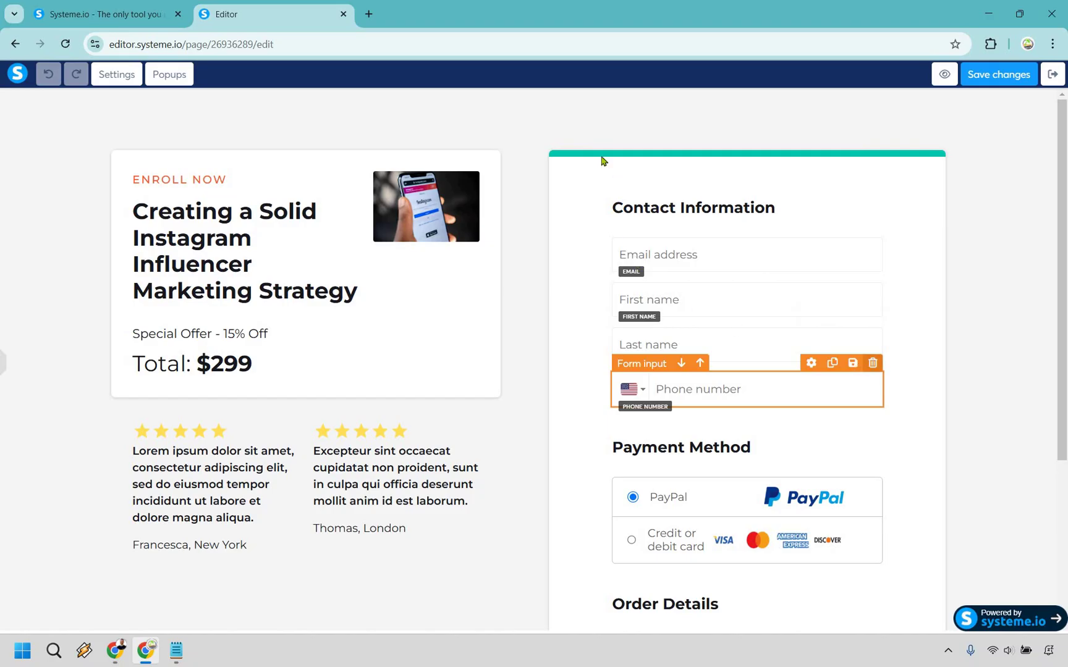
pyautogui.click(595, 132)
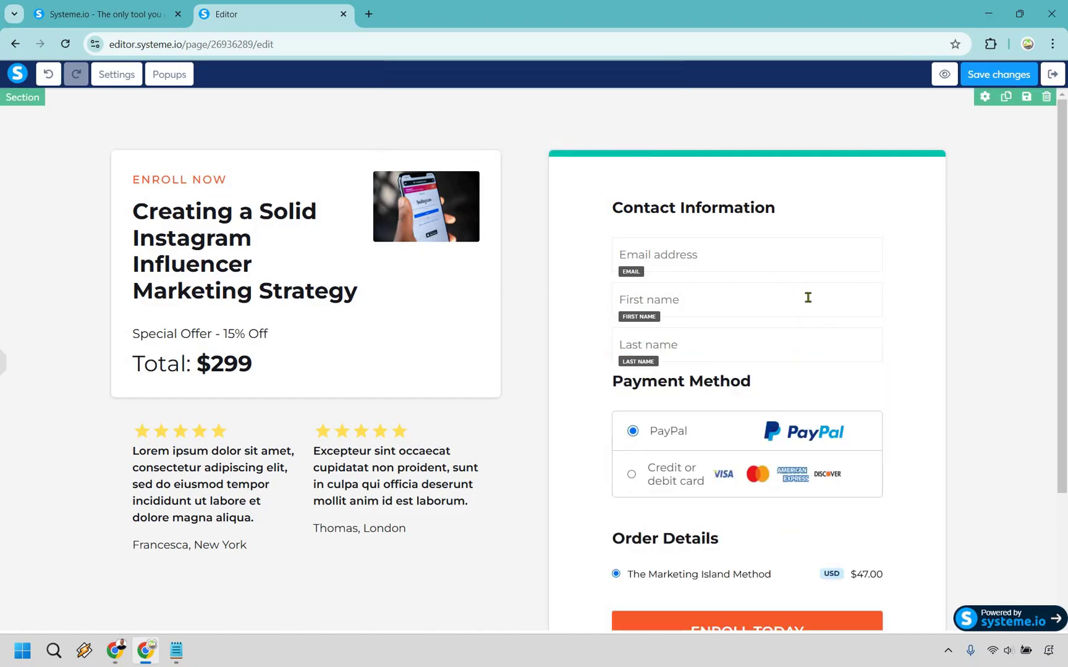
# Step: Remove the Last name and First name fields, leaving only the email address
pyautogui.click(831, 333)
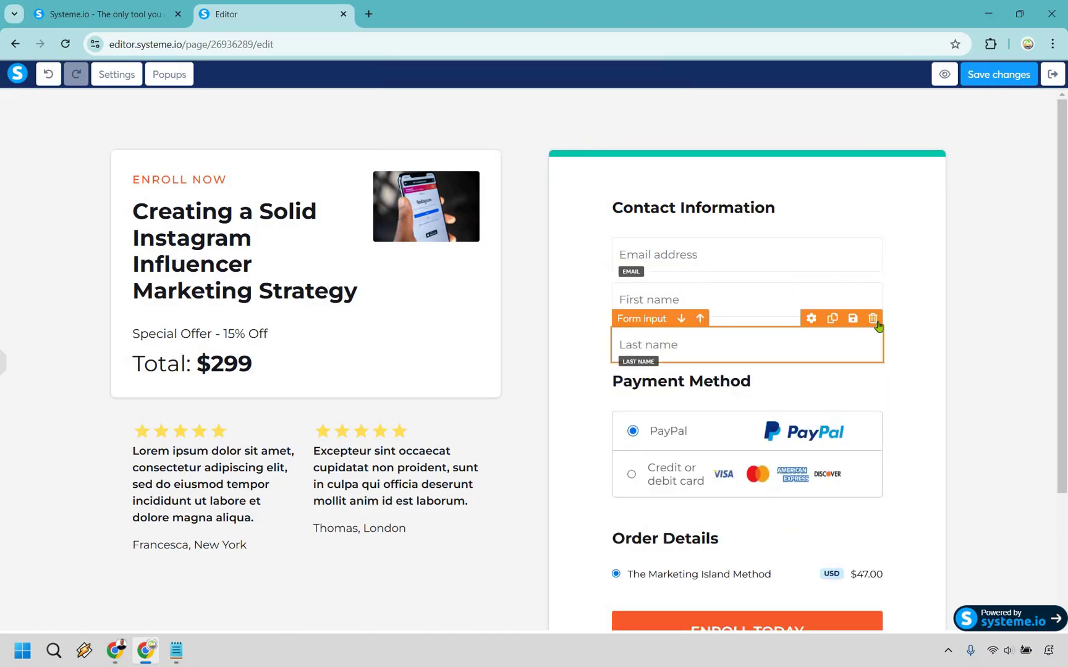
pyautogui.press('Delete')
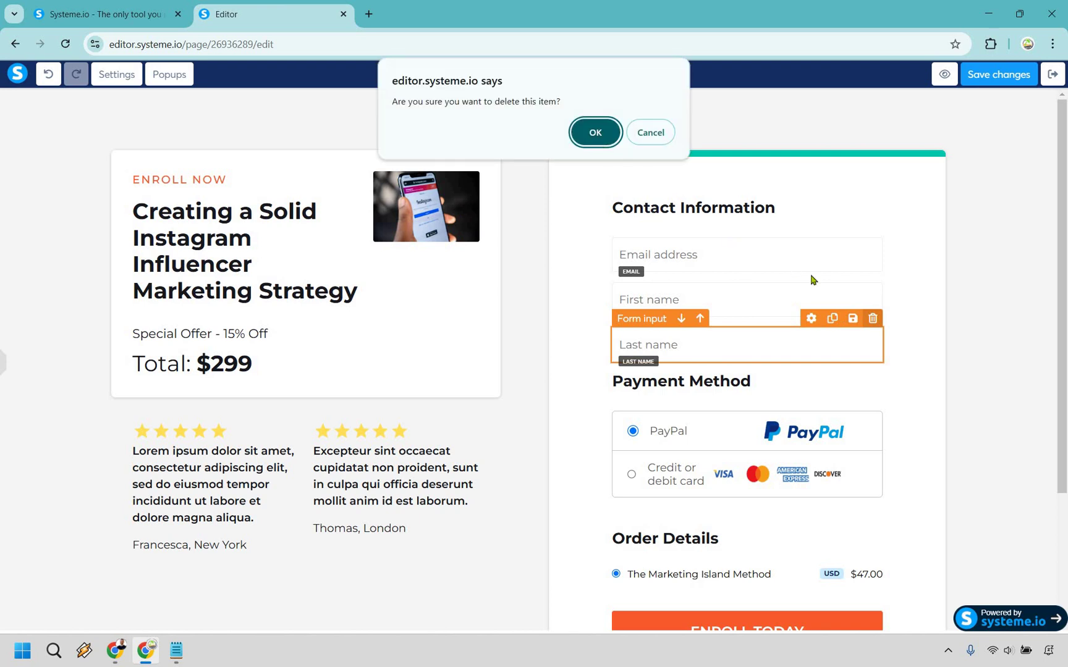
pyautogui.press('Return')
pyautogui.click(875, 283)
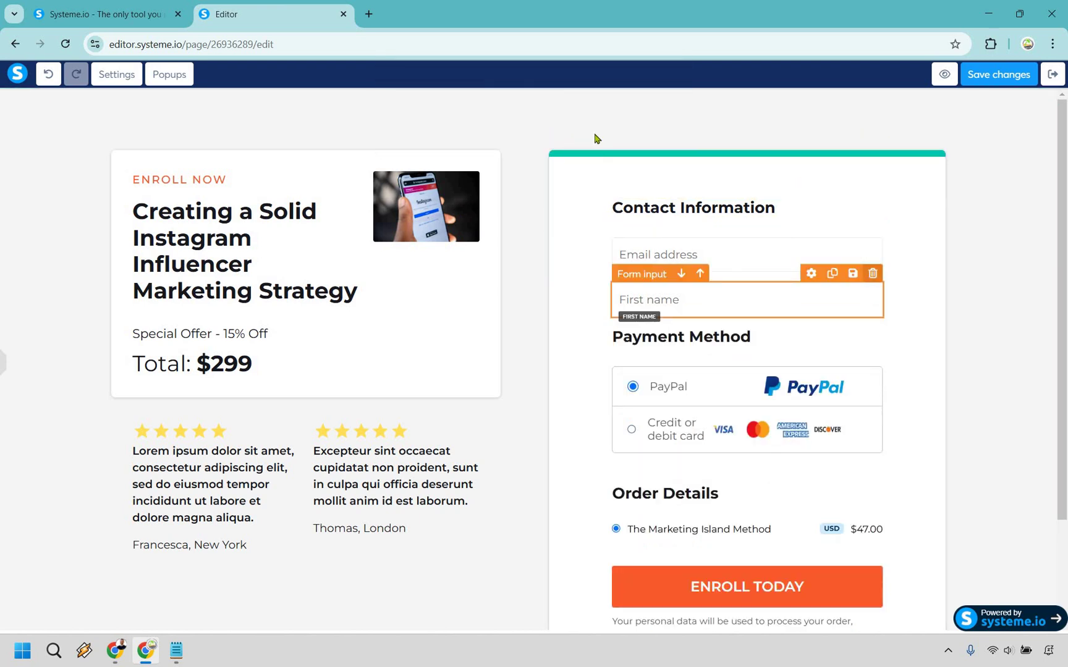
pyautogui.press('Delete')
pyautogui.press('Return')
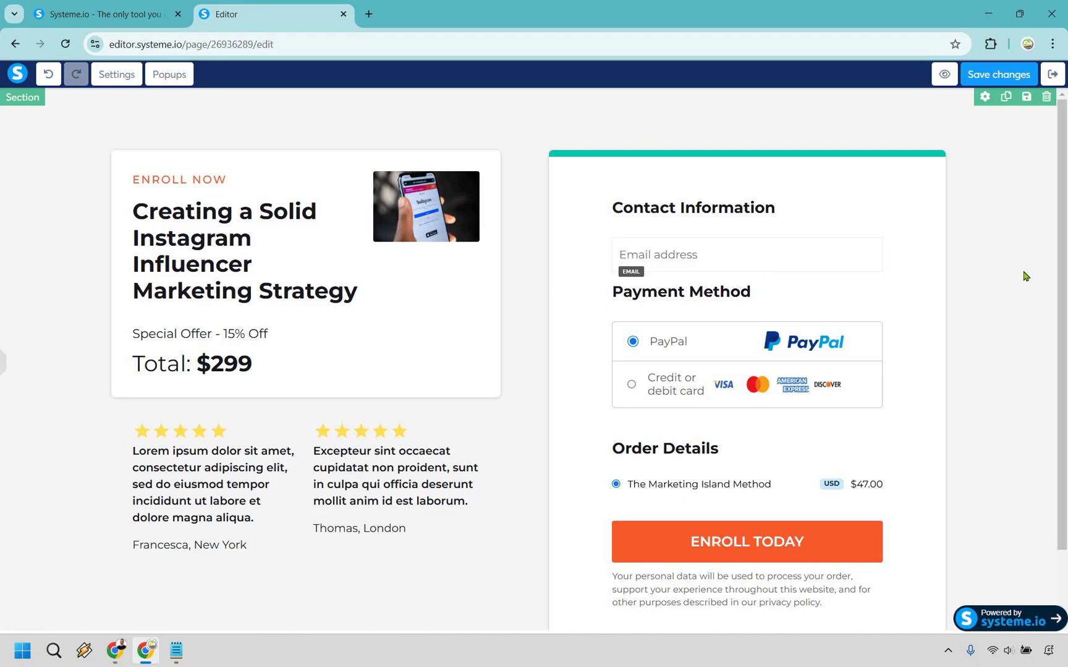
# Step: Inspect the Order Details price row, section spacing and product image settings
pyautogui.click(787, 483)
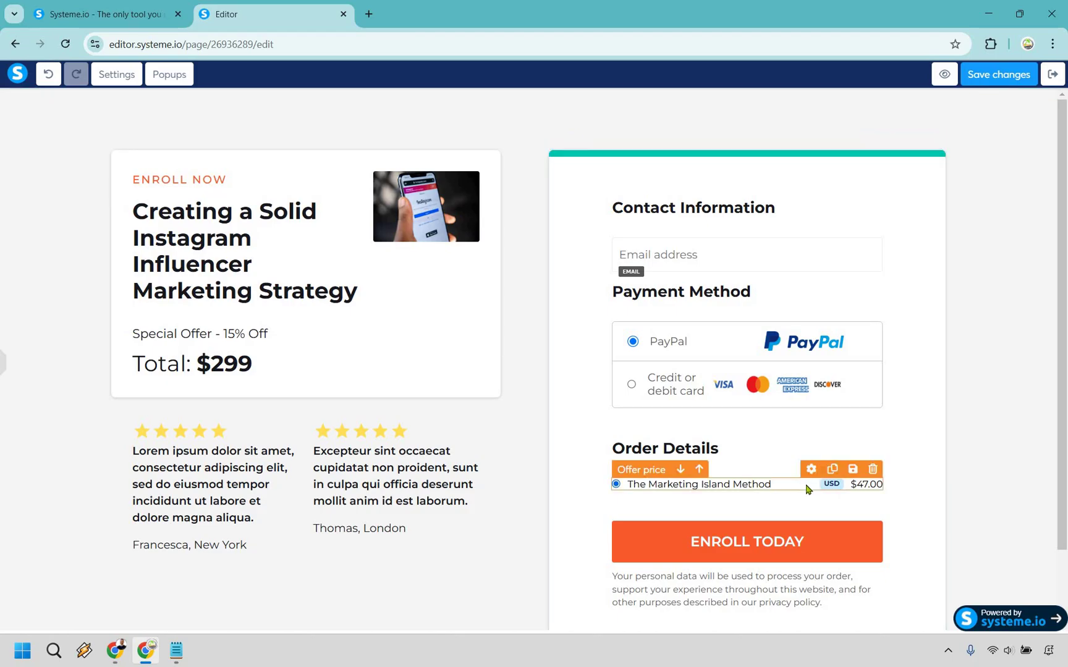
pyautogui.click(593, 339)
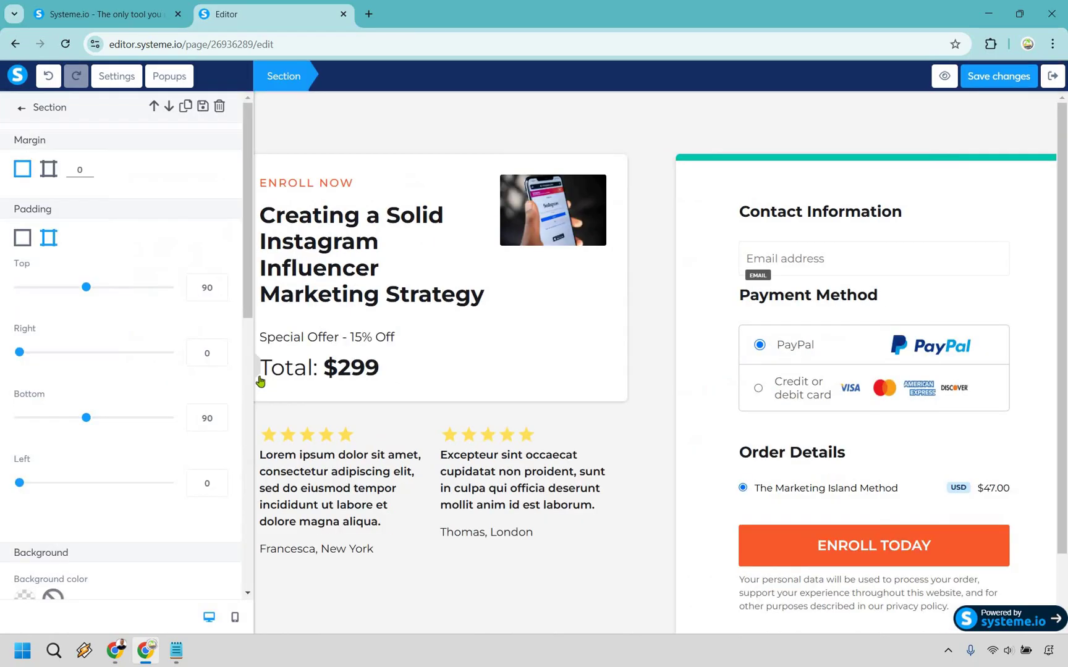
pyautogui.click(654, 347)
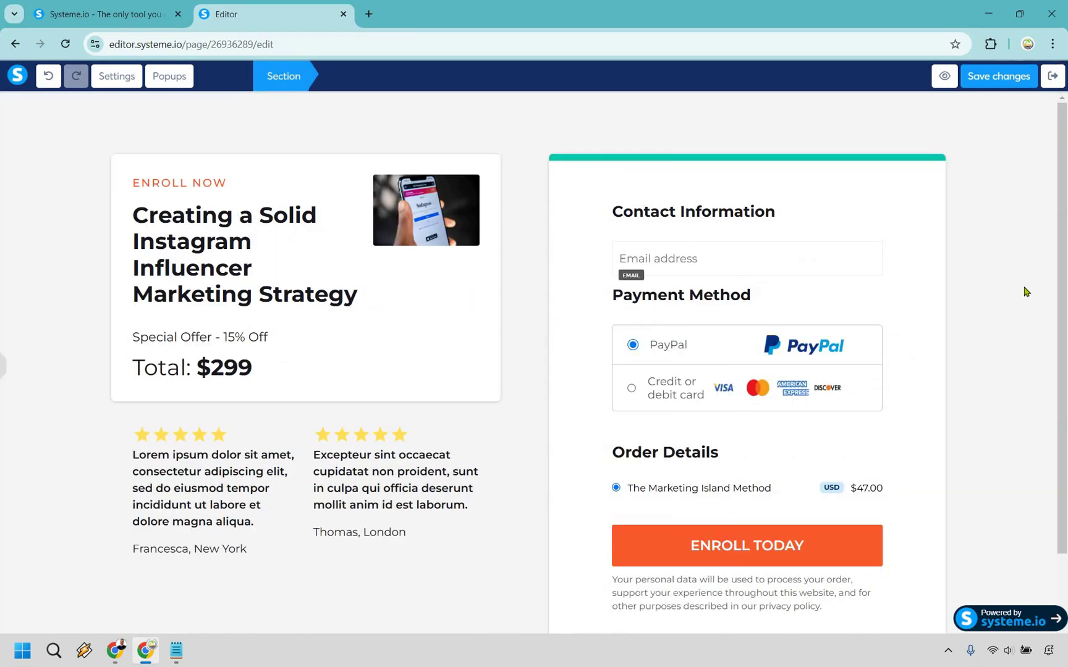
pyautogui.scroll(-1, 269, 248)
pyautogui.scroll(1, 217, 238)
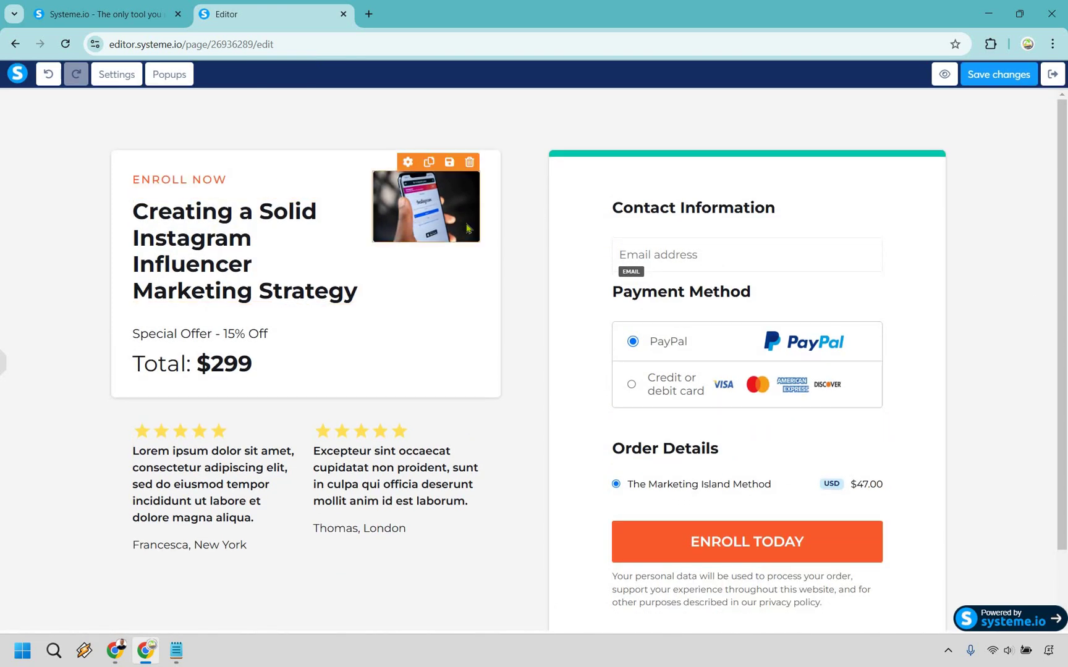
pyautogui.click(457, 221)
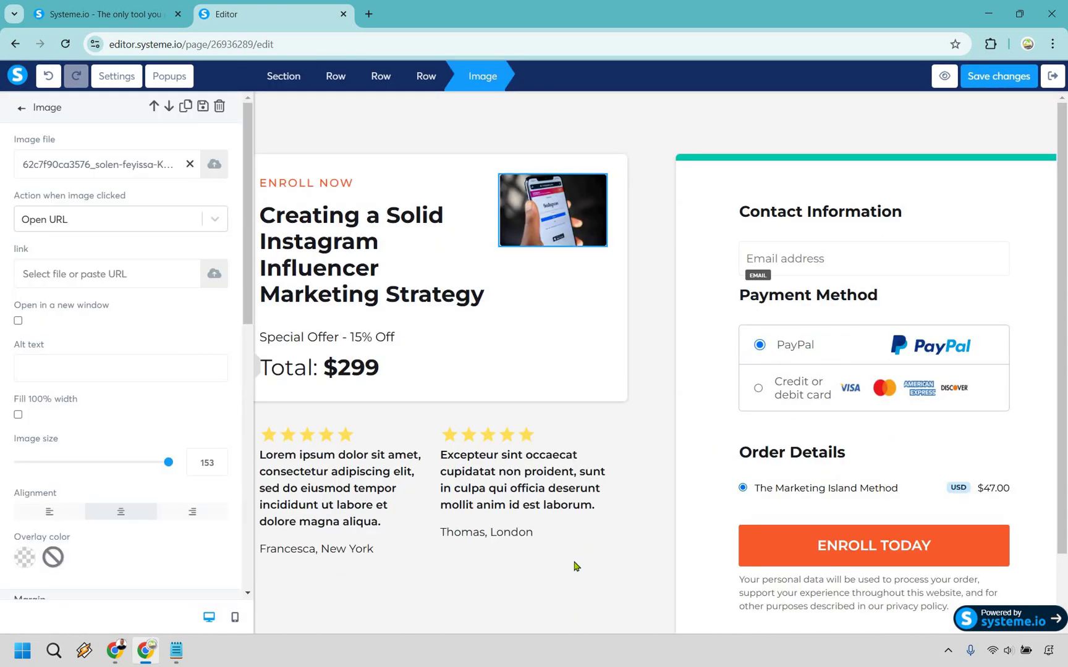
pyautogui.click(473, 428)
# Step: Save the trimmed order form page and exit the page editor
pyautogui.click(498, 501)
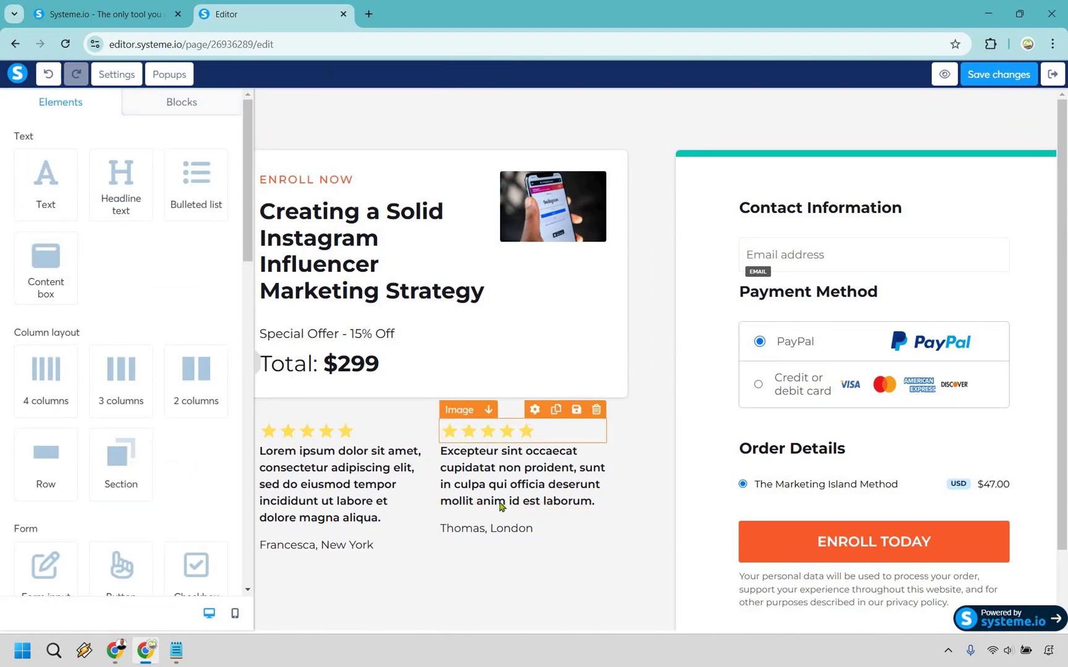
pyautogui.scroll(-1, 500, 505)
pyautogui.scroll(1, 488, 477)
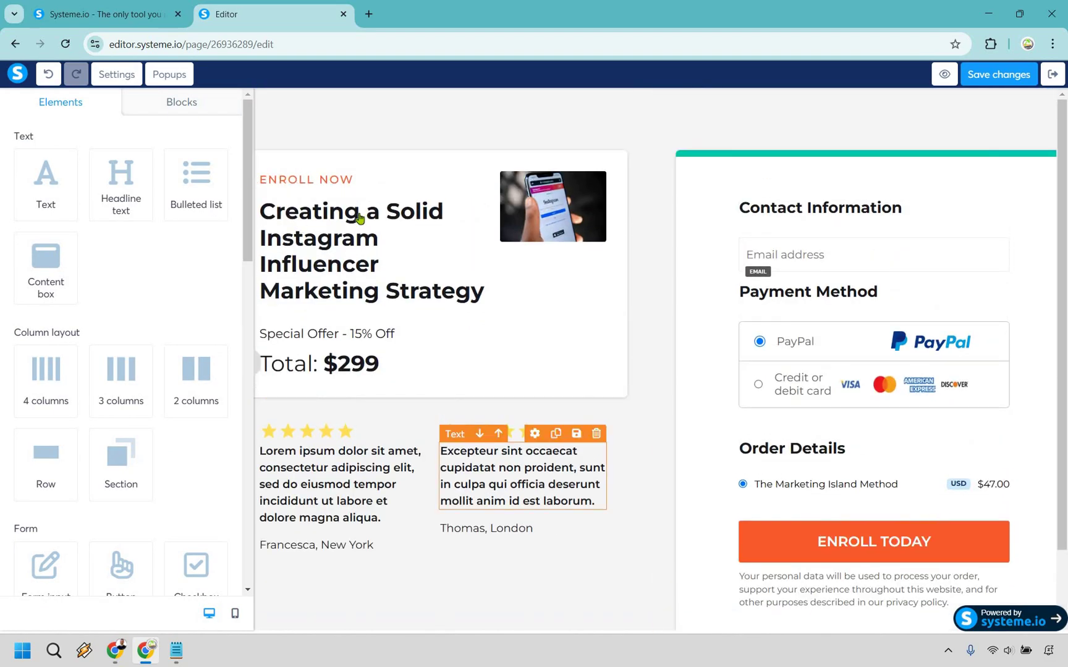
pyautogui.click(346, 365)
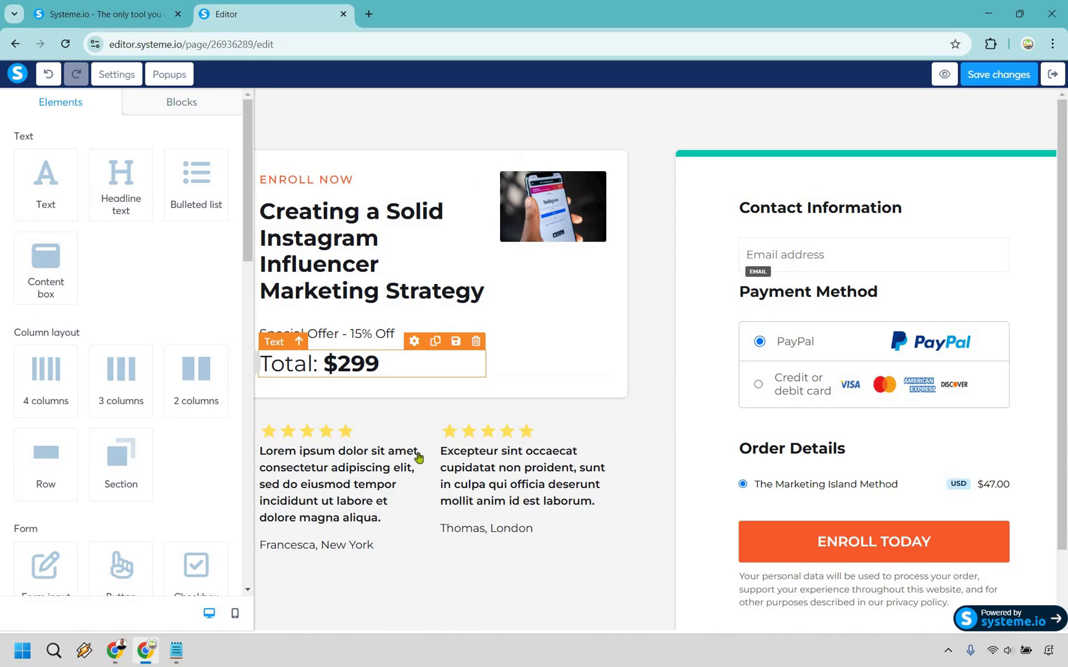
pyautogui.click(753, 135)
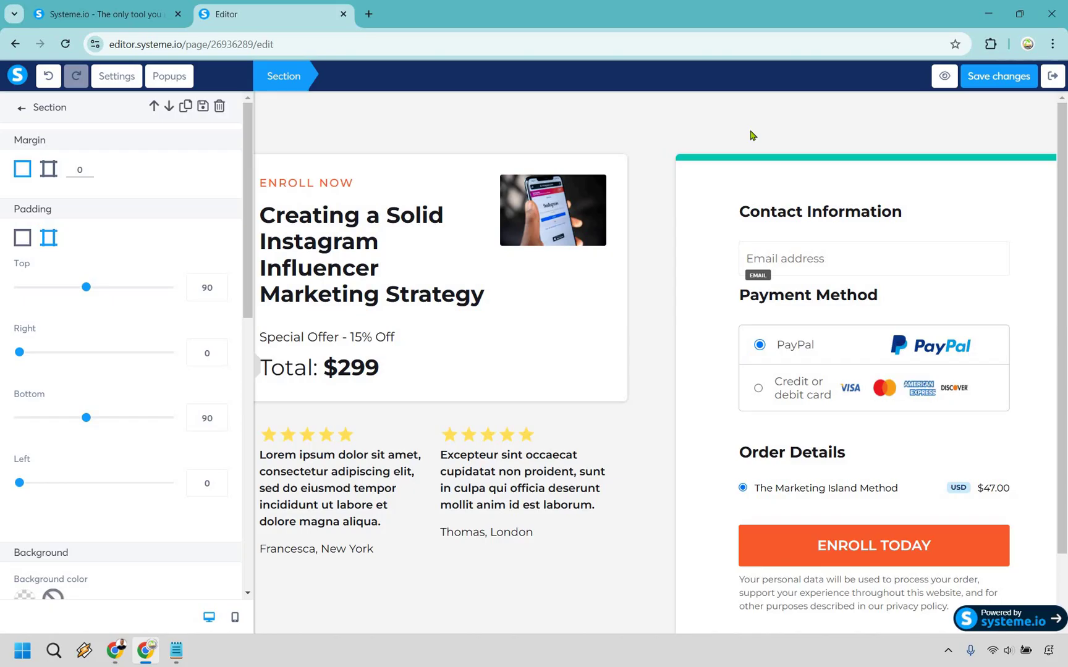
pyautogui.click(990, 78)
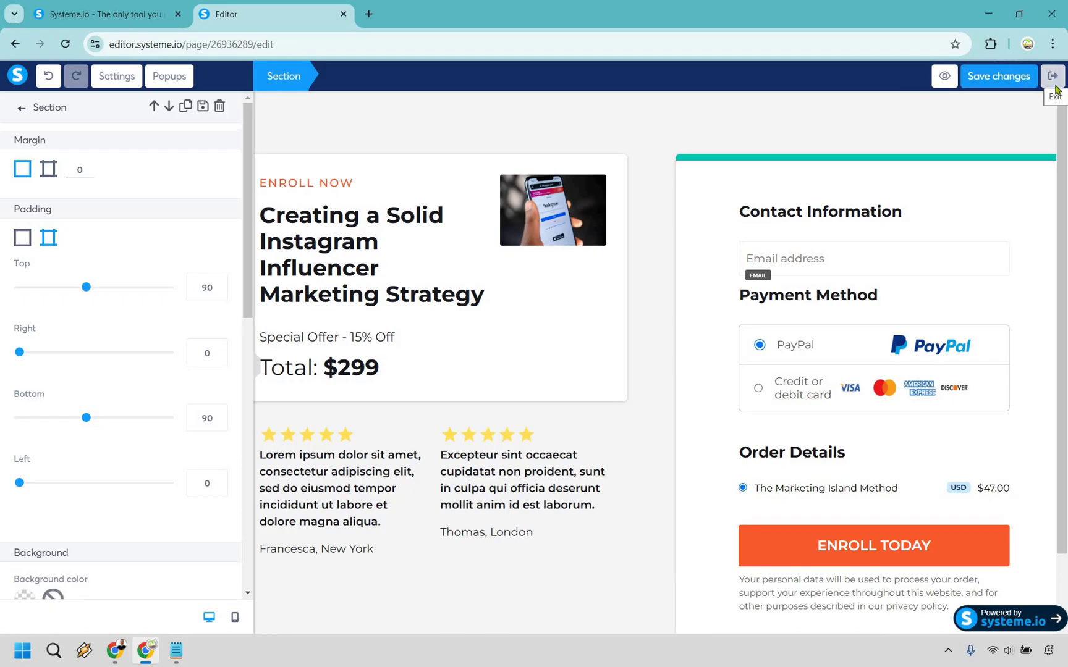
pyautogui.click(1054, 78)
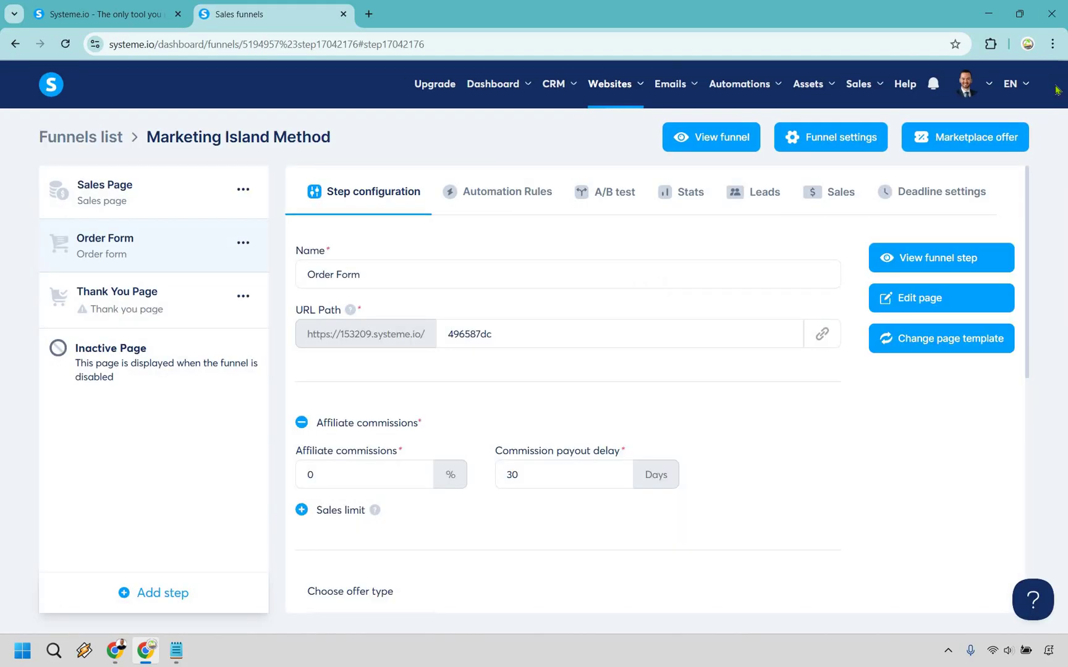
# Step: Assign the 'Thank you!' template to the funnel's Thank You Page step
pyautogui.click(137, 306)
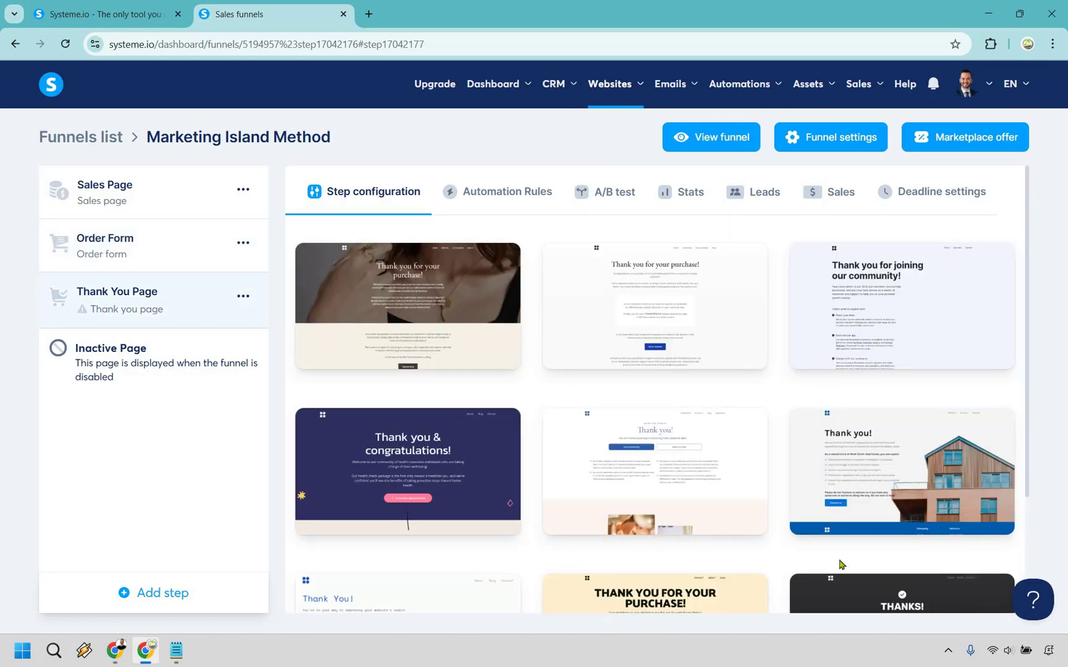
pyautogui.scroll(-3, 853, 571)
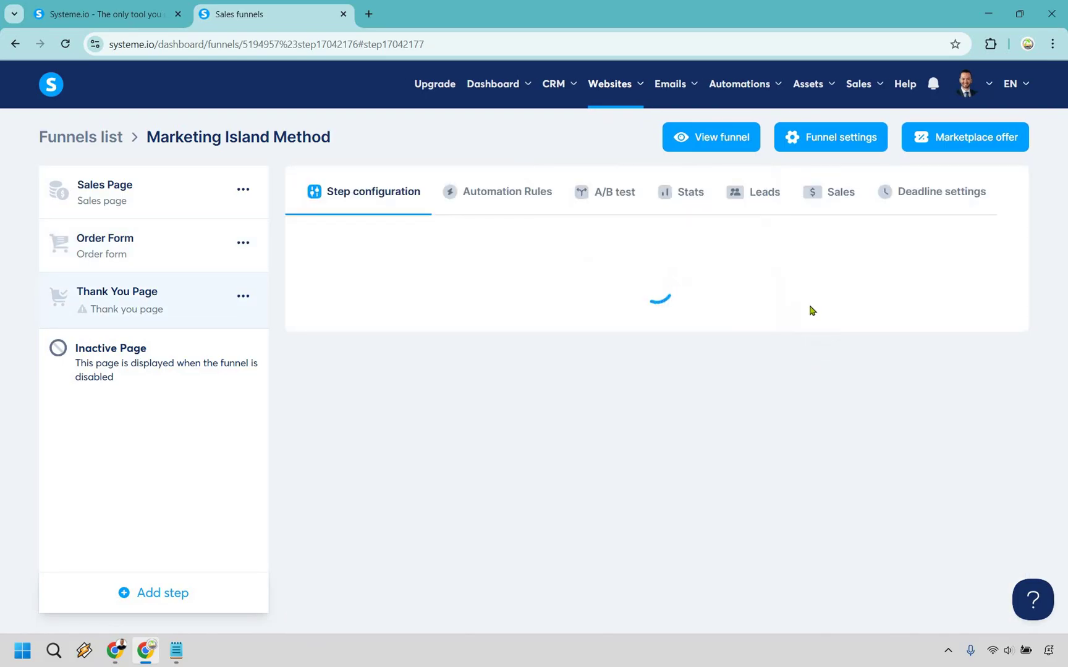
pyautogui.scroll(-6, 771, 289)
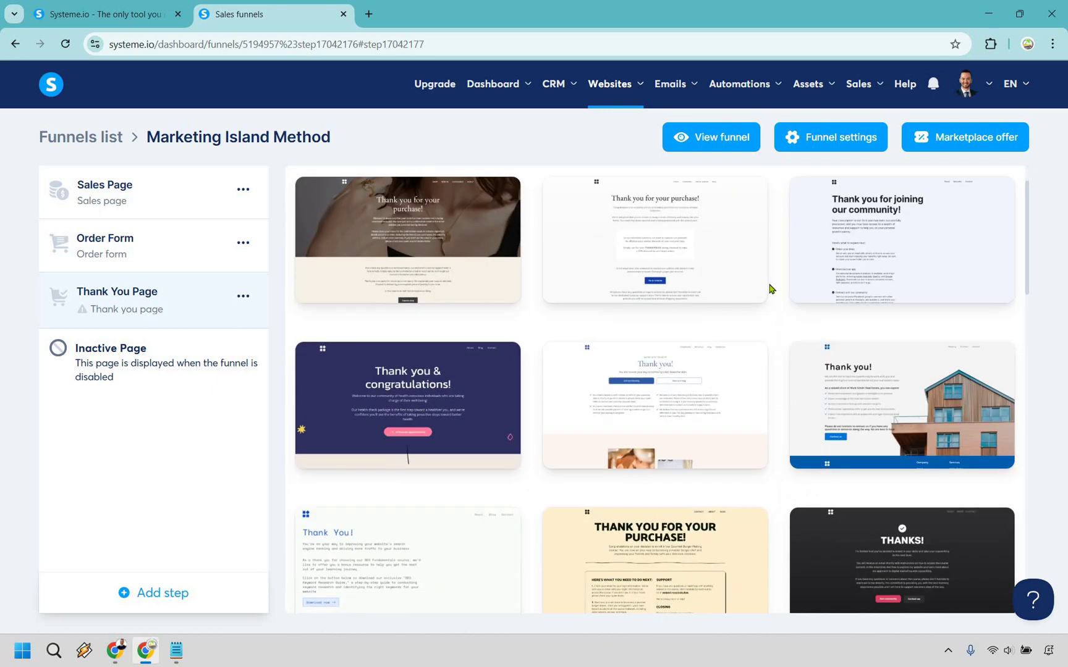
pyautogui.scroll(-2, 770, 285)
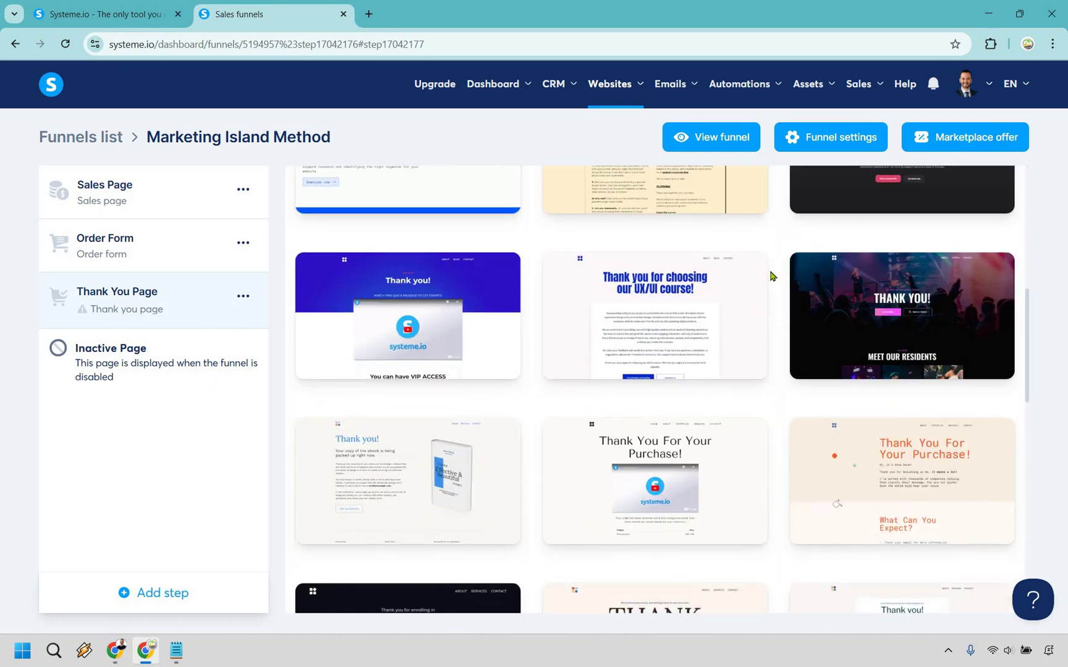
pyautogui.scroll(-3, 771, 276)
pyautogui.scroll(-1, 770, 276)
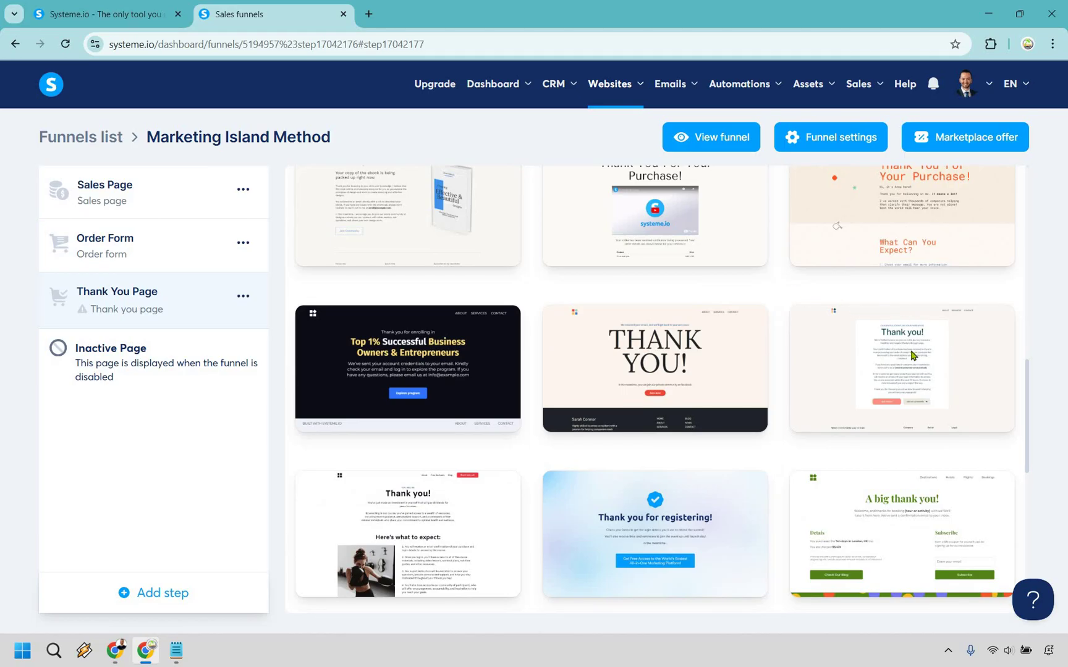
pyautogui.click(843, 373)
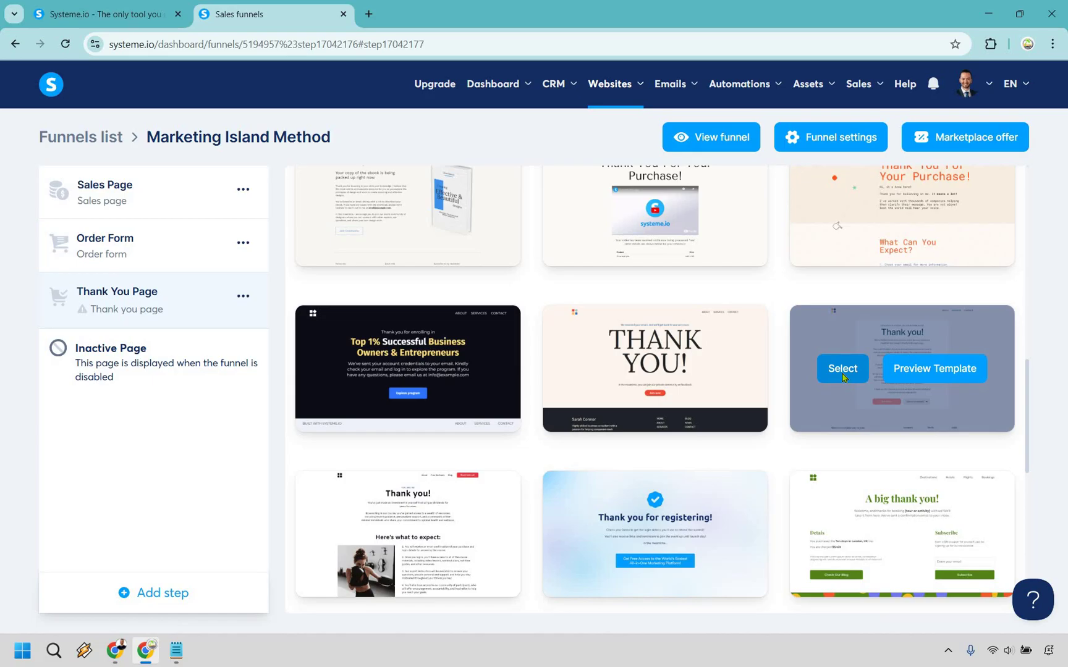
pyautogui.click(843, 372)
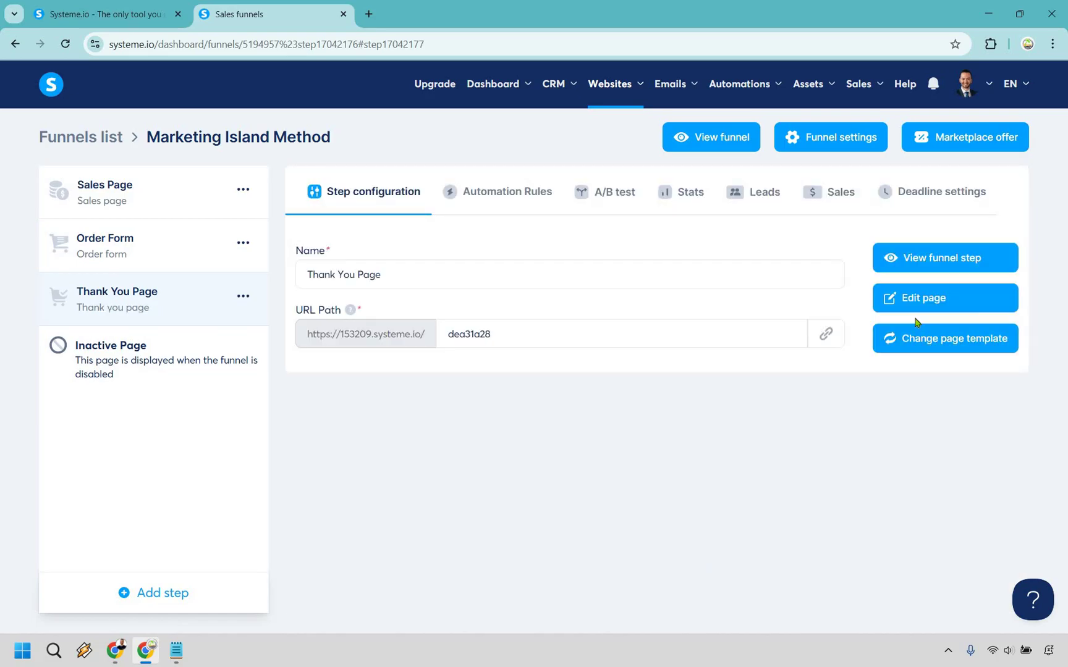
# Step: Replace the thank-you page's first paragraph with 'Click here to download your eBook.'
pyautogui.click(920, 302)
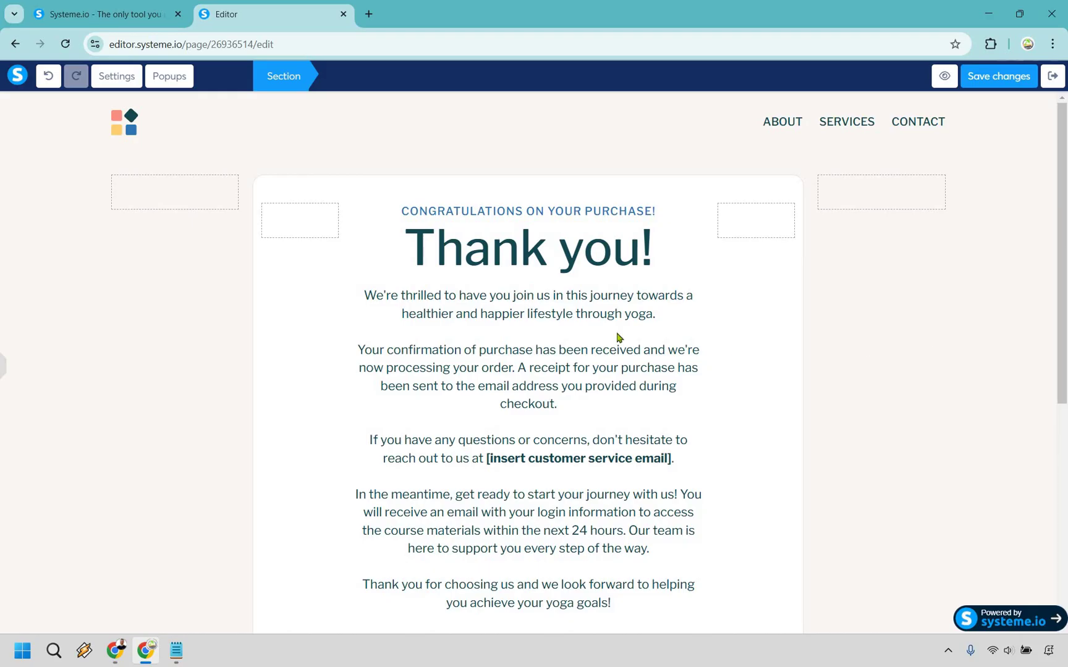
pyautogui.click(439, 303)
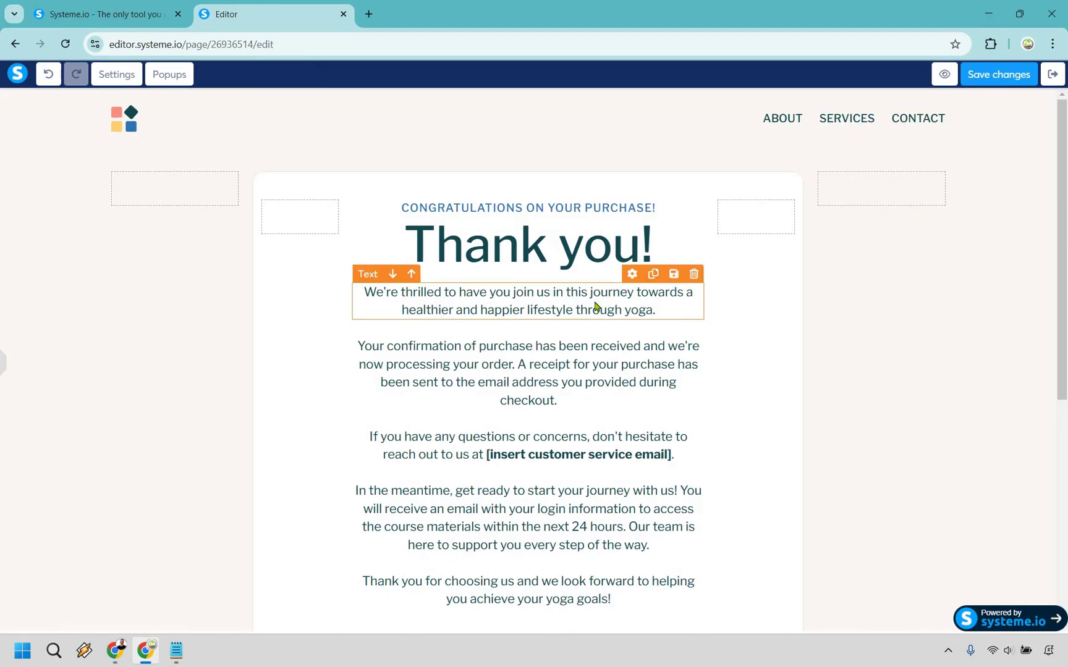
pyautogui.click(636, 296)
pyautogui.click(625, 262)
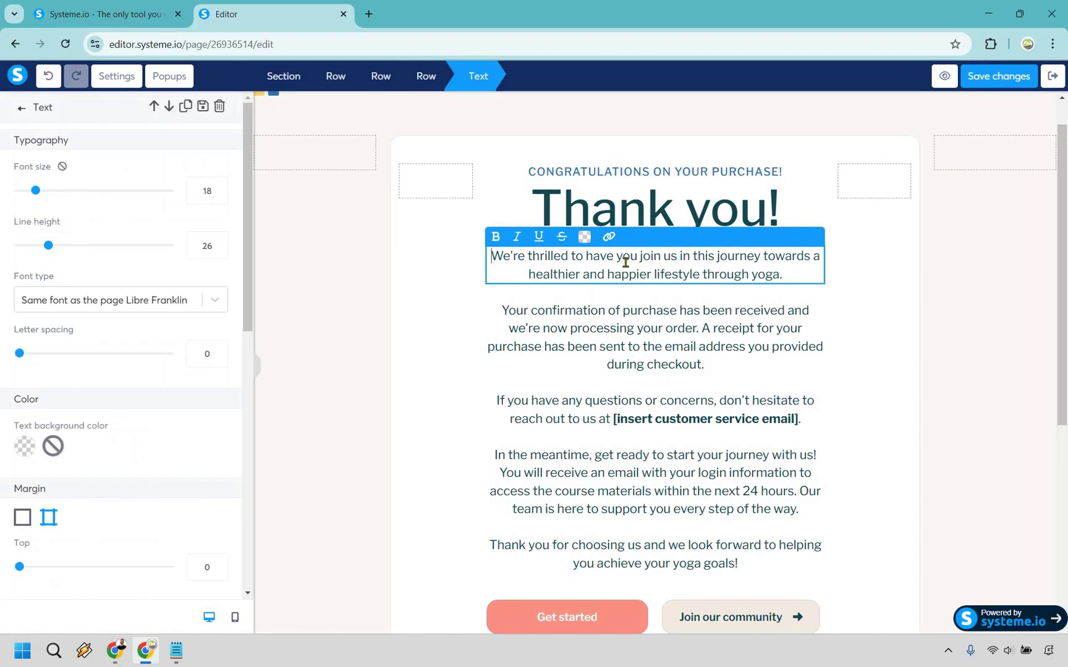
pyautogui.tripleClick(625, 262)
pyautogui.write('Click')
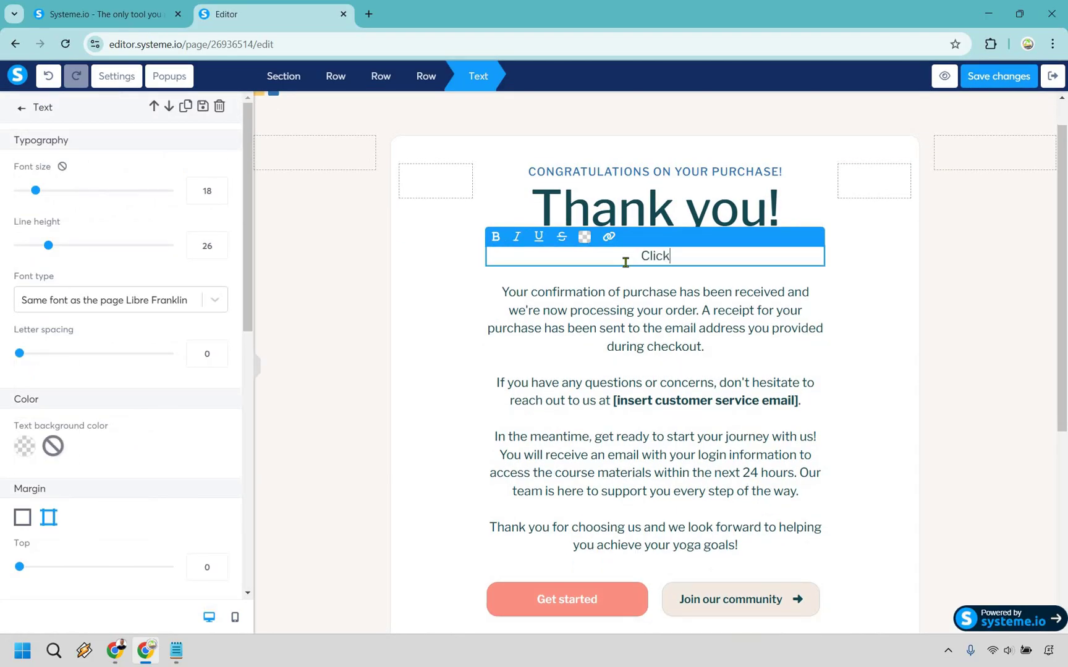
pyautogui.write(' here to download yo')
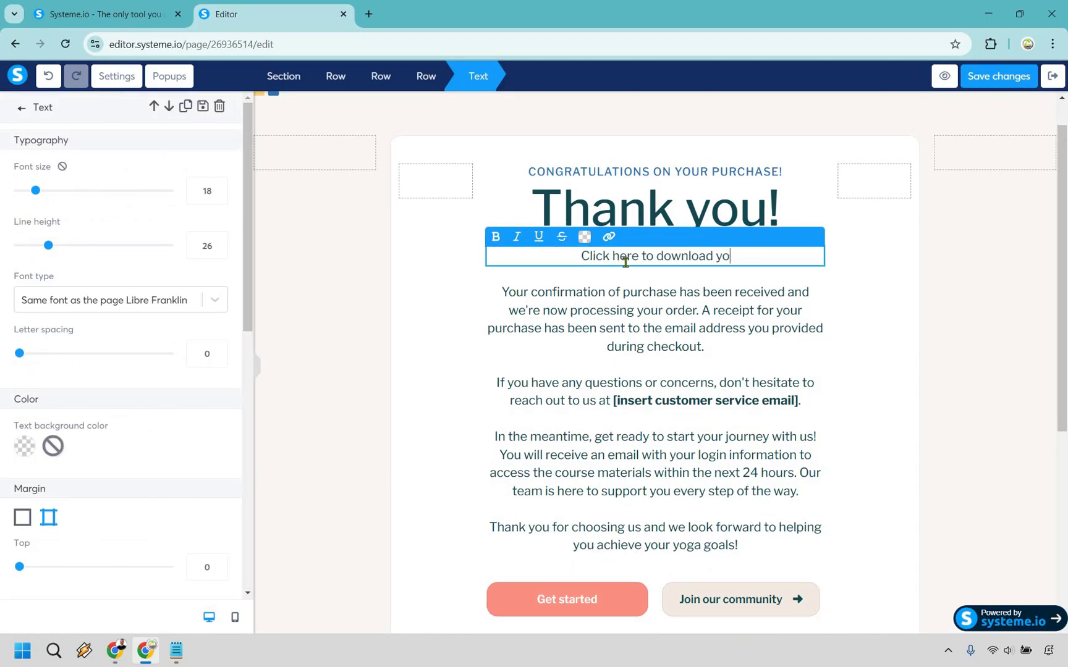
pyautogui.write('ur eBook.')
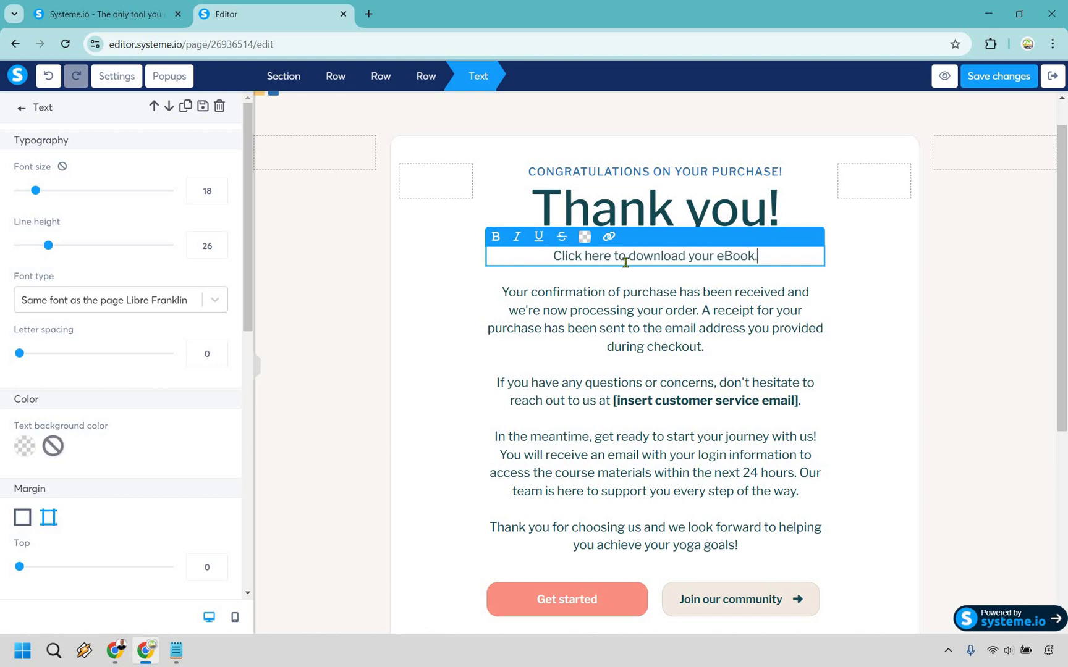
pyautogui.click(749, 256)
# Step: Link the download line to the eBook's hosted PDF URL copied from Notepad
pyautogui.hotkey('shift', 'Left')
pyautogui.hotkey('shift', 'Left')
pyautogui.hotkey('shift', 'Left')
pyautogui.hotkey('shift', 'Left')
pyautogui.hotkey('shift', 'Left')
pyautogui.hotkey('shift', 'Left')
pyautogui.hotkey('shift', 'Left')
pyautogui.hotkey('shift', 'Left')
pyautogui.hotkey('shift', 'Left')
pyautogui.hotkey('shift', 'Left')
pyautogui.hotkey('shift', 'Left')
pyautogui.hotkey('shift', 'Left')
pyautogui.hotkey('shift', 'Left')
pyautogui.hotkey('shift', 'Left')
pyautogui.hotkey('shift', 'Left')
pyautogui.hotkey('shift', 'Left')
pyautogui.hotkey('shift', 'Left')
pyautogui.hotkey('shift', 'Left')
pyautogui.hotkey('shift', 'Left')
pyautogui.hotkey('shift', 'Left')
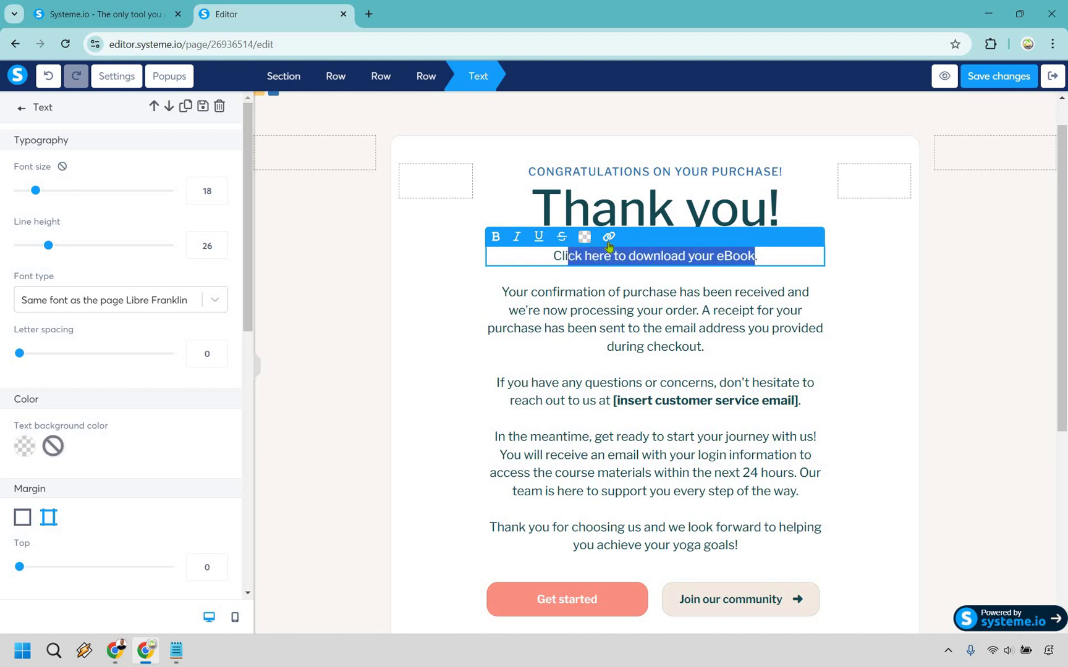
pyautogui.hotkey('shift', 'Left')
pyautogui.hotkey('shift', 'Left')
pyautogui.hotkey('shift', 'Left')
pyautogui.click(609, 237)
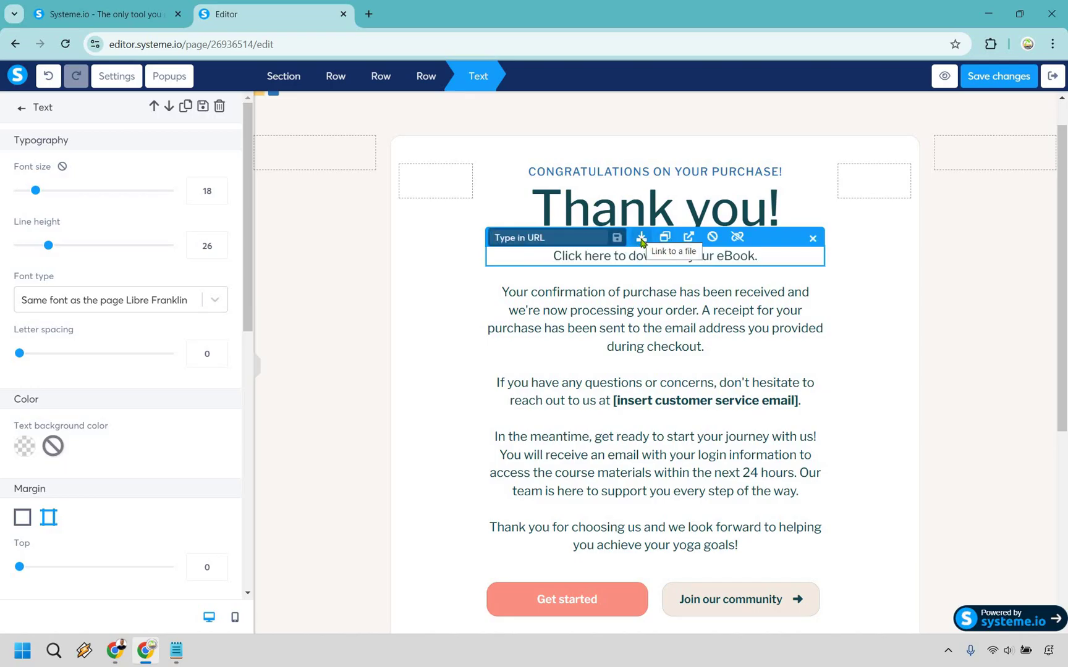
pyautogui.click(641, 238)
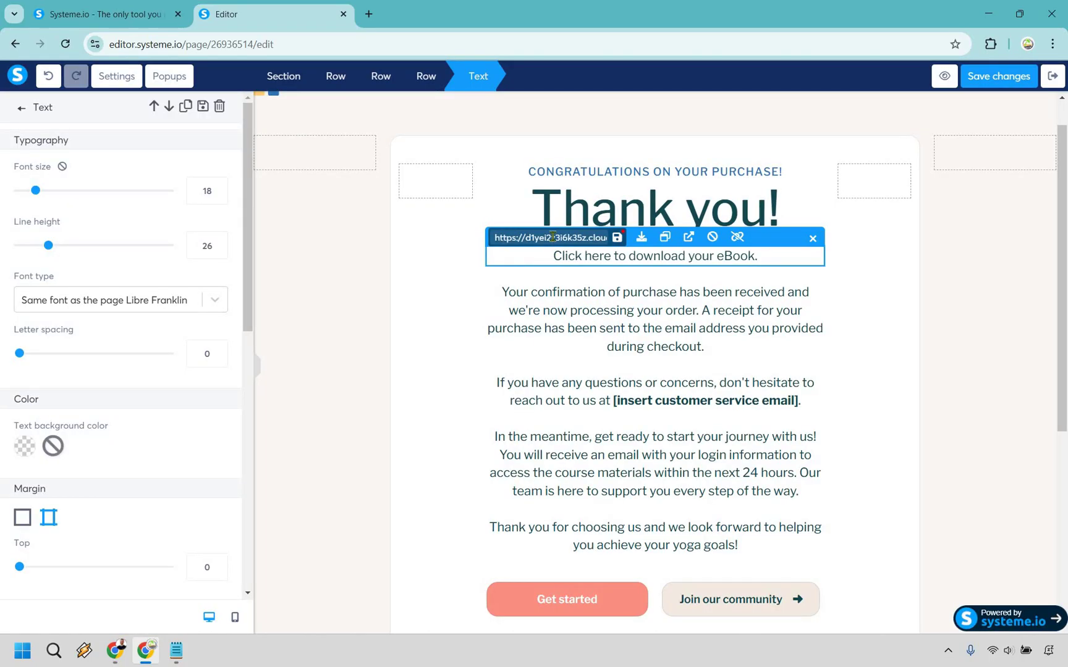
pyautogui.click(552, 237)
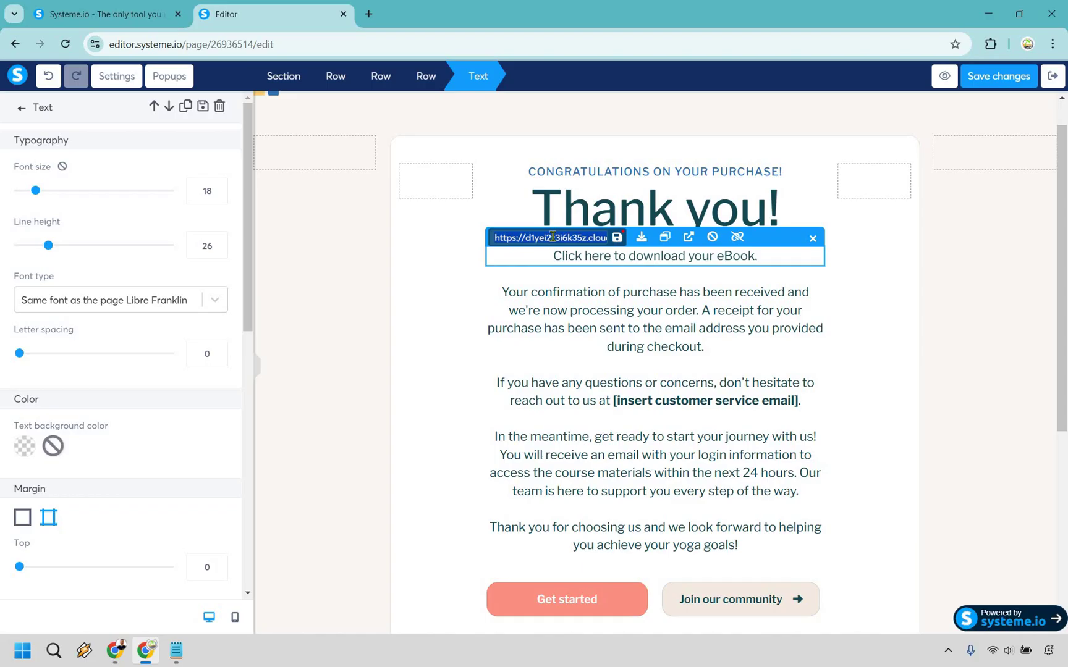
pyautogui.click(178, 656)
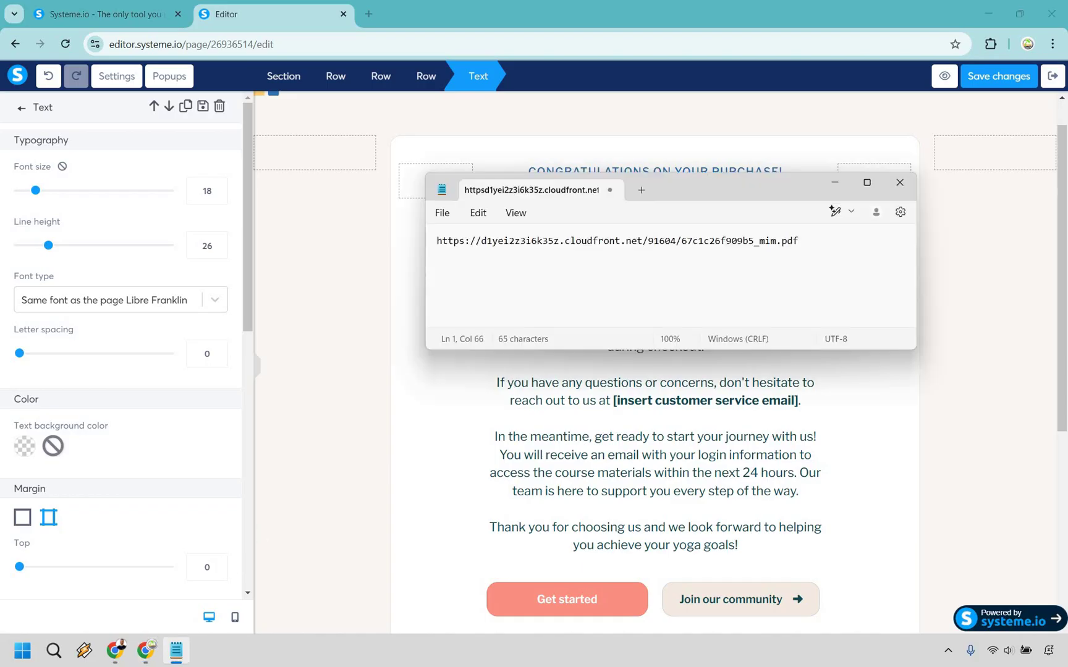
pyautogui.click(835, 185)
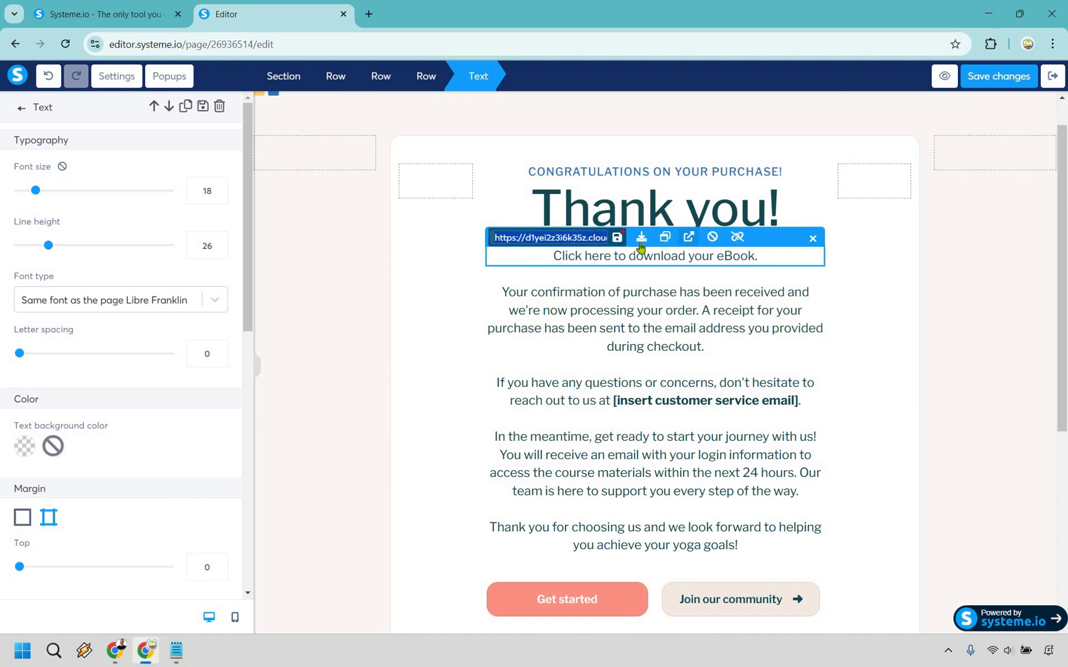
pyautogui.click(618, 238)
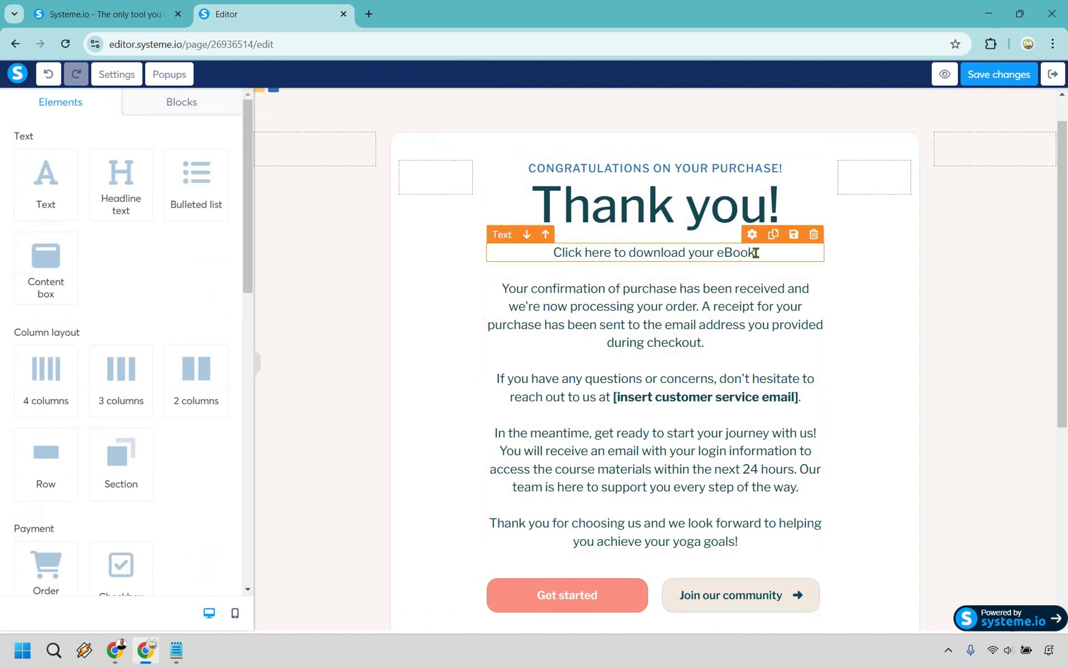
pyautogui.moveTo(755, 255); pyautogui.dragTo(553, 256)
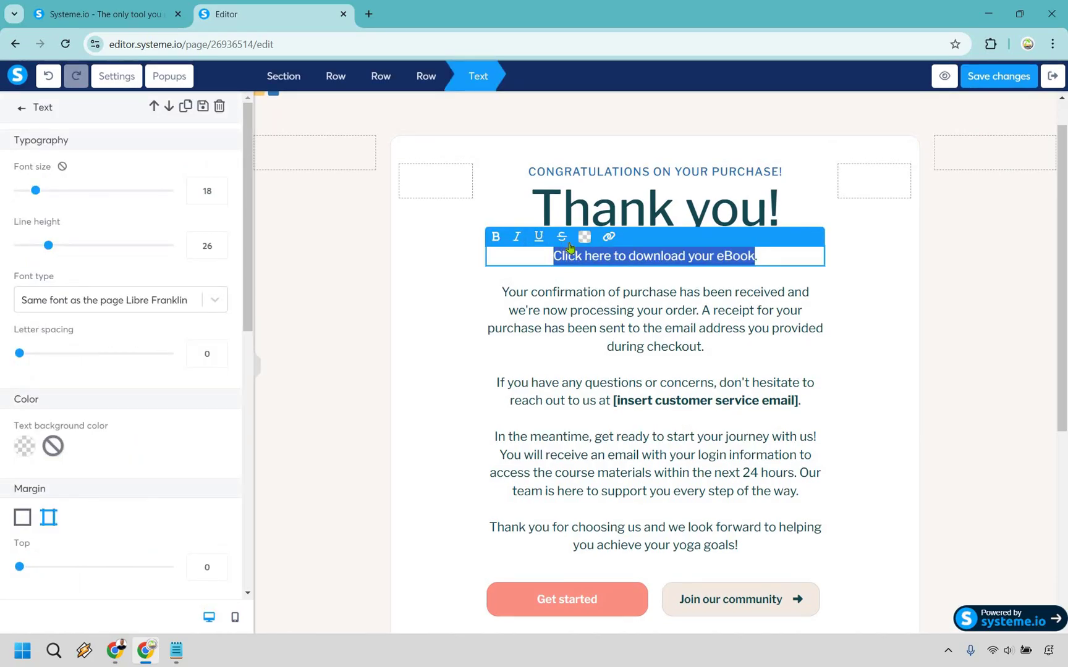
# Step: Make the download line underlined and blue, then save the thank-you page
pyautogui.click(538, 237)
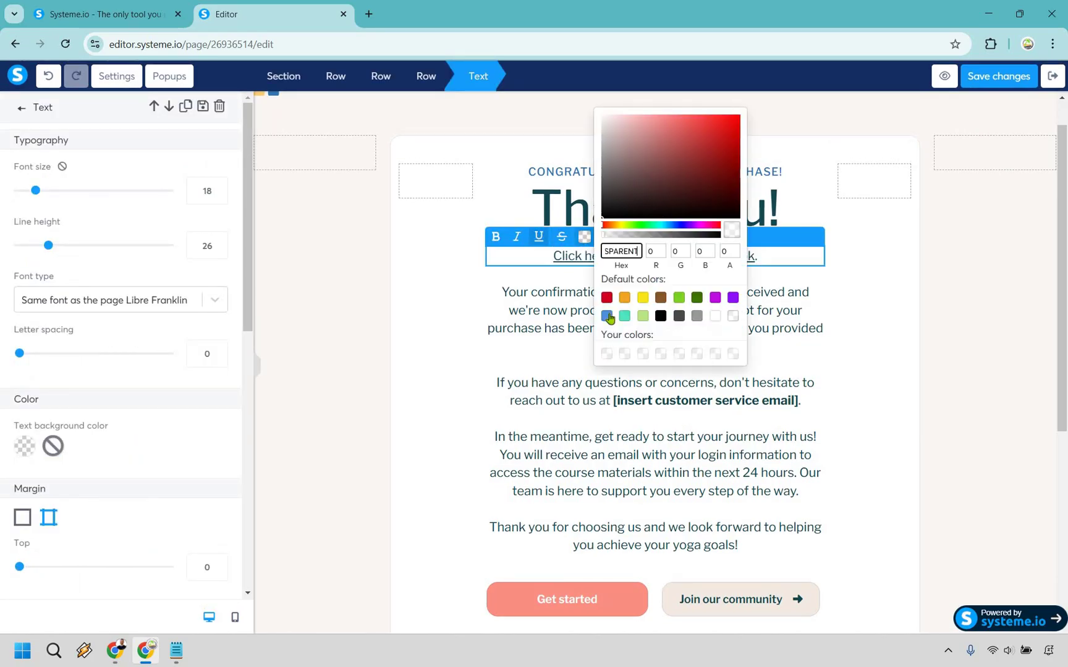
pyautogui.click(606, 316)
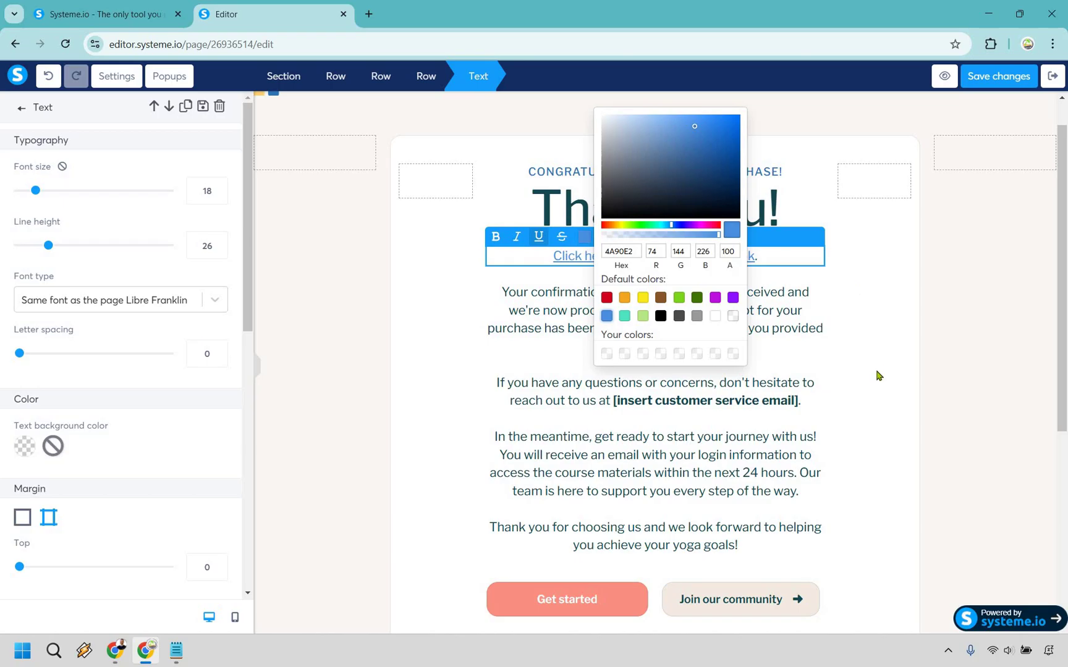
pyautogui.click(878, 374)
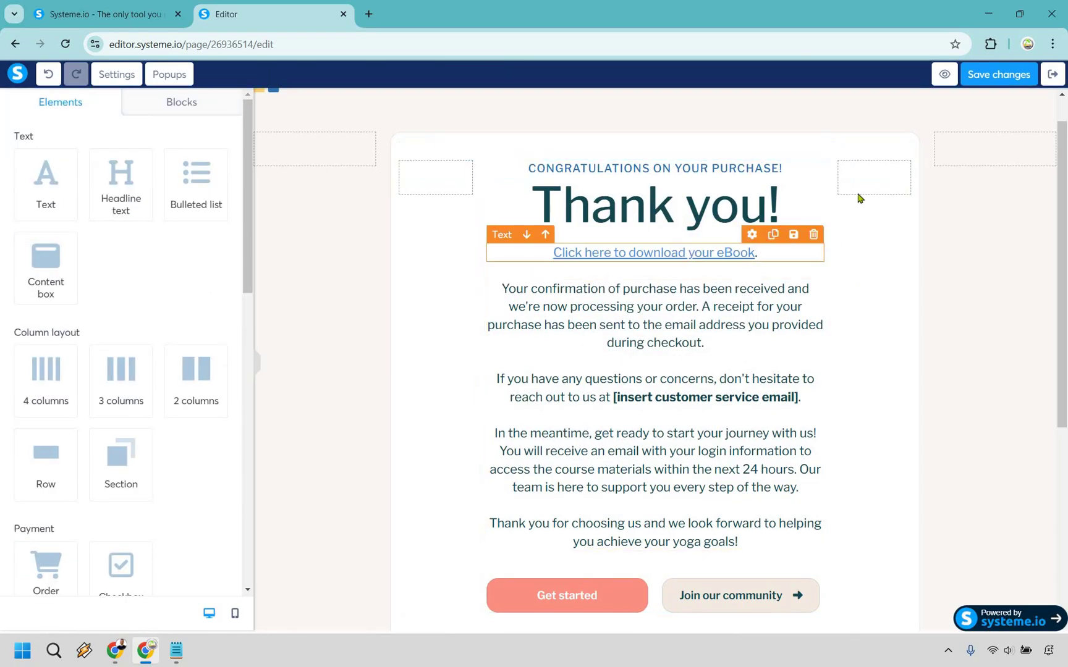
pyautogui.click(996, 76)
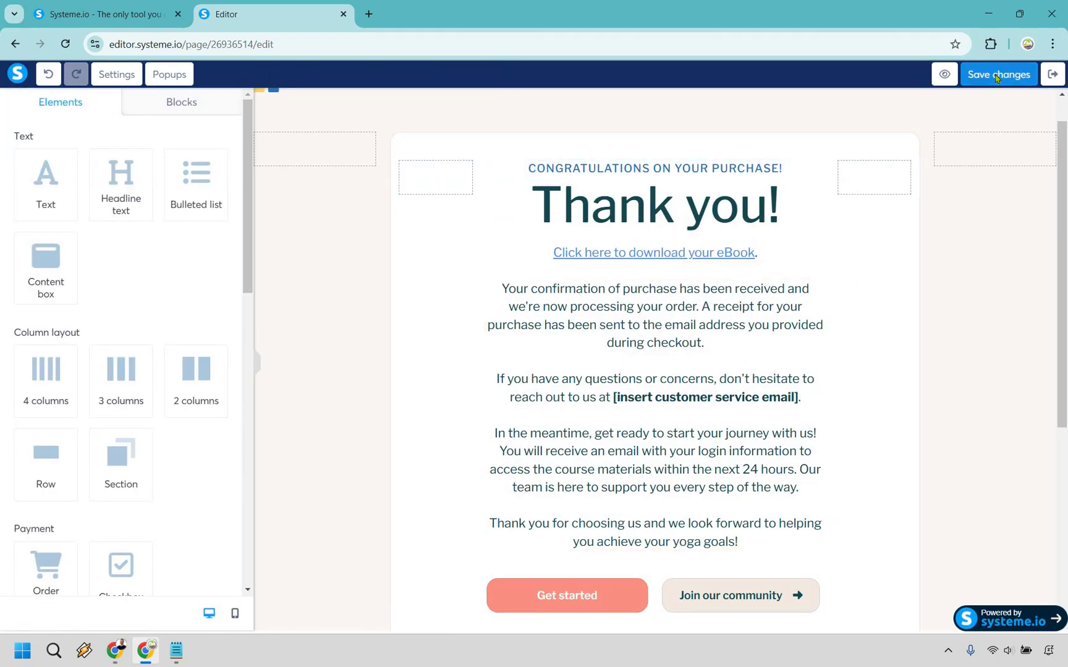
# Step: Preview the page, confirm the link opens the eBook PDF, and return to the editor
pyautogui.click(944, 75)
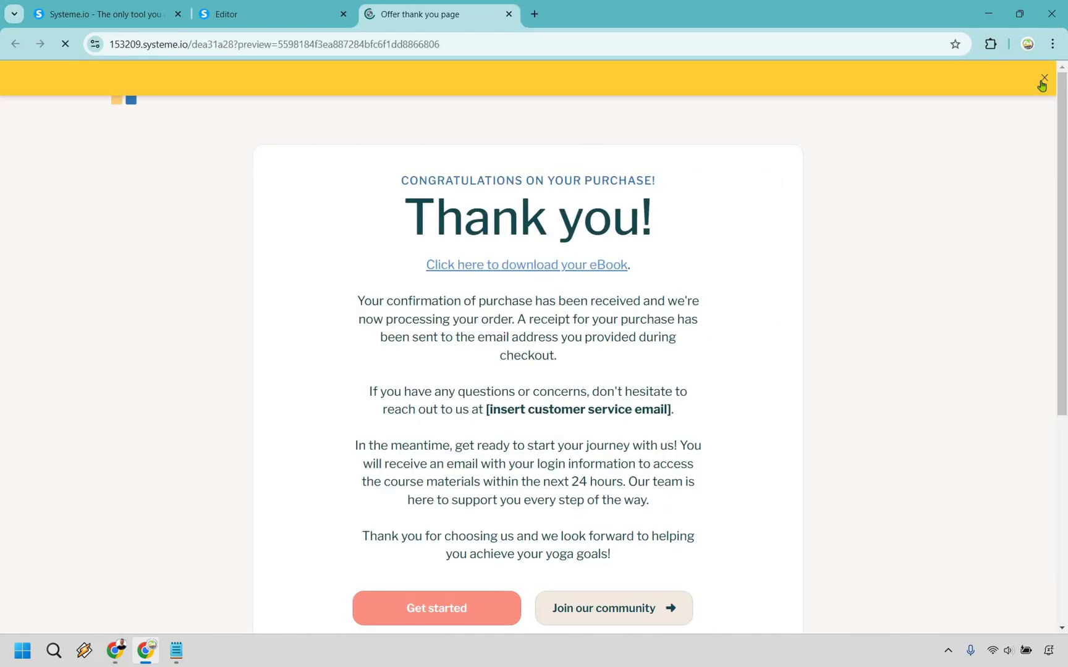
pyautogui.click(570, 266)
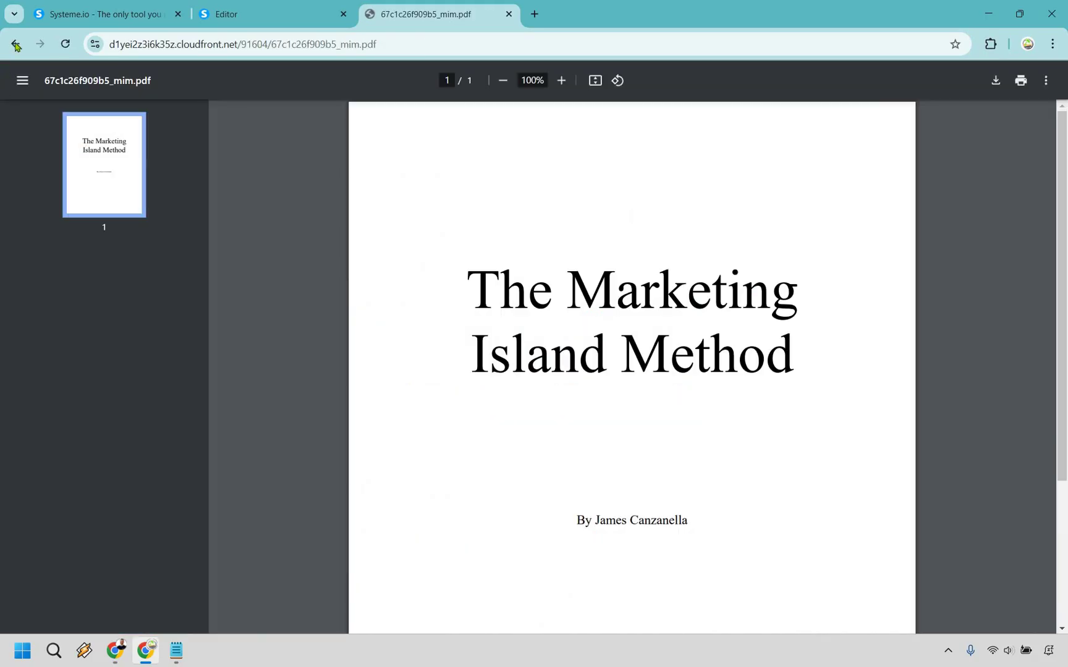
pyautogui.click(17, 45)
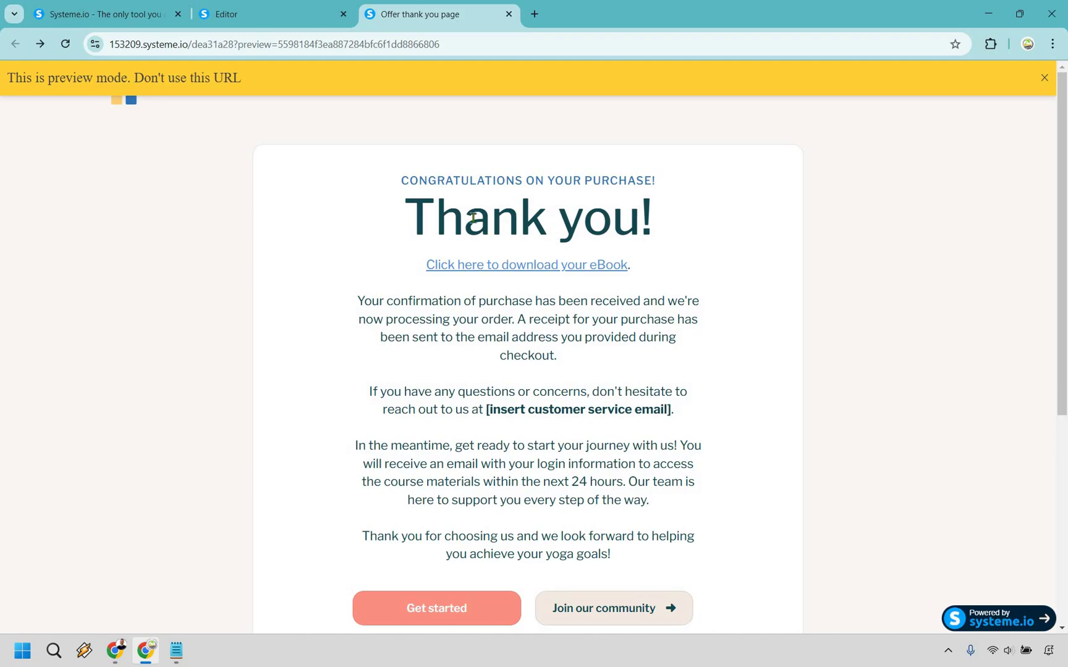
pyautogui.hotkey('ctrl', 'shift', 'Tab')
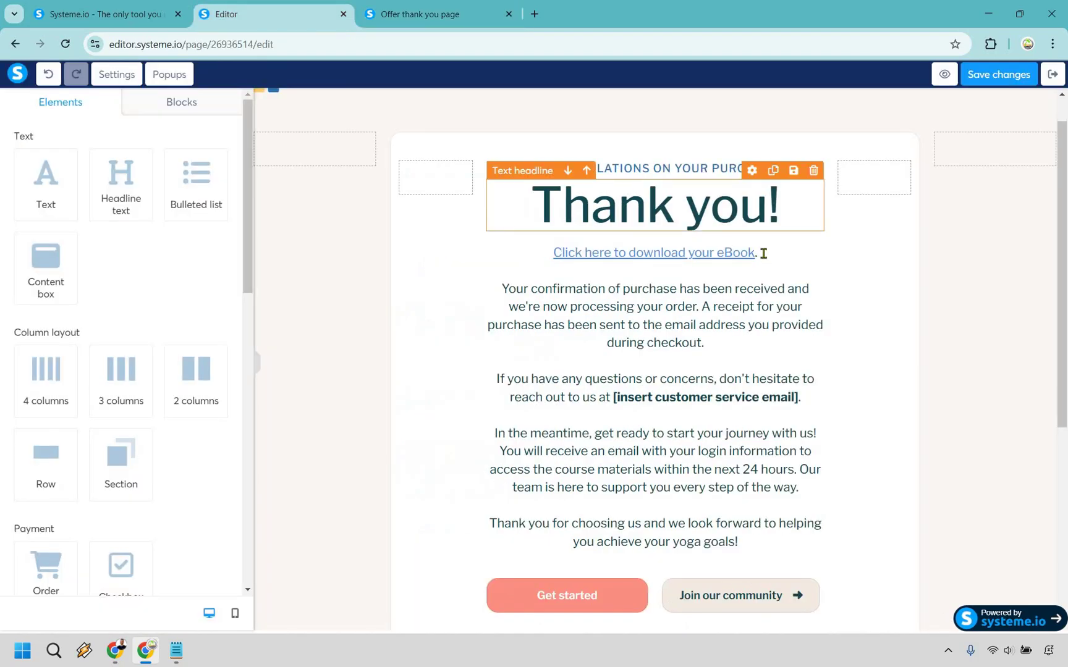
# Step: Recheck the download line's link, save the thank-you page and exit to the funnel
pyautogui.tripleClick(750, 258)
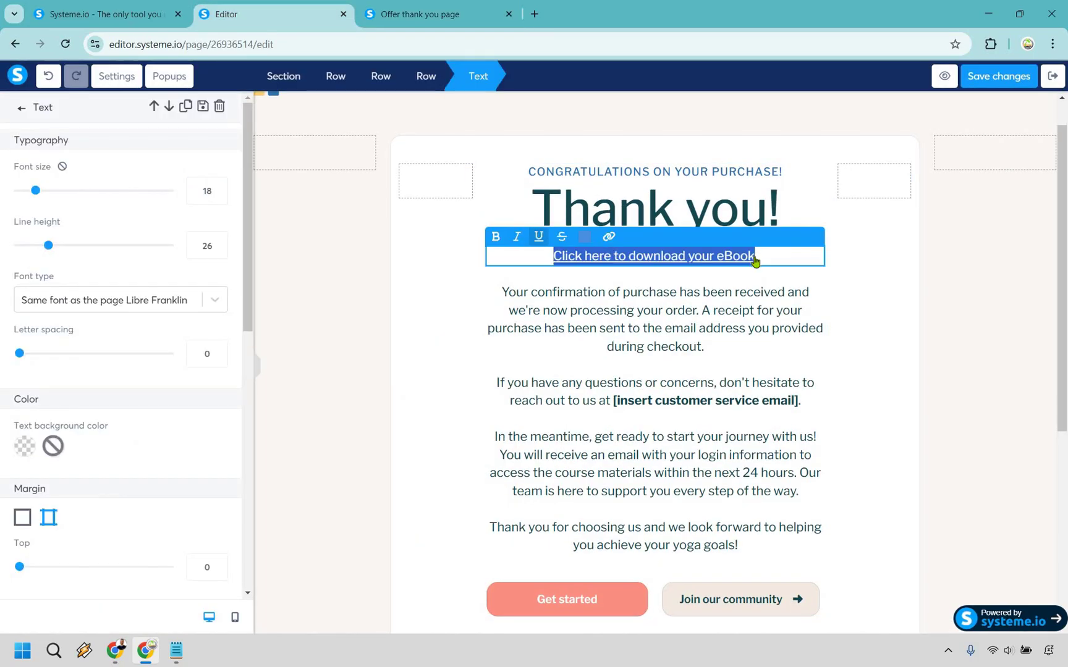
pyautogui.click(643, 256)
pyautogui.moveTo(755, 256); pyautogui.dragTo(574, 256)
pyautogui.hotkey('shift', 'Left')
pyautogui.hotkey('shift', 'Left')
pyautogui.hotkey('shift', 'Left')
pyautogui.hotkey('shift', 'Left')
pyautogui.click(609, 237)
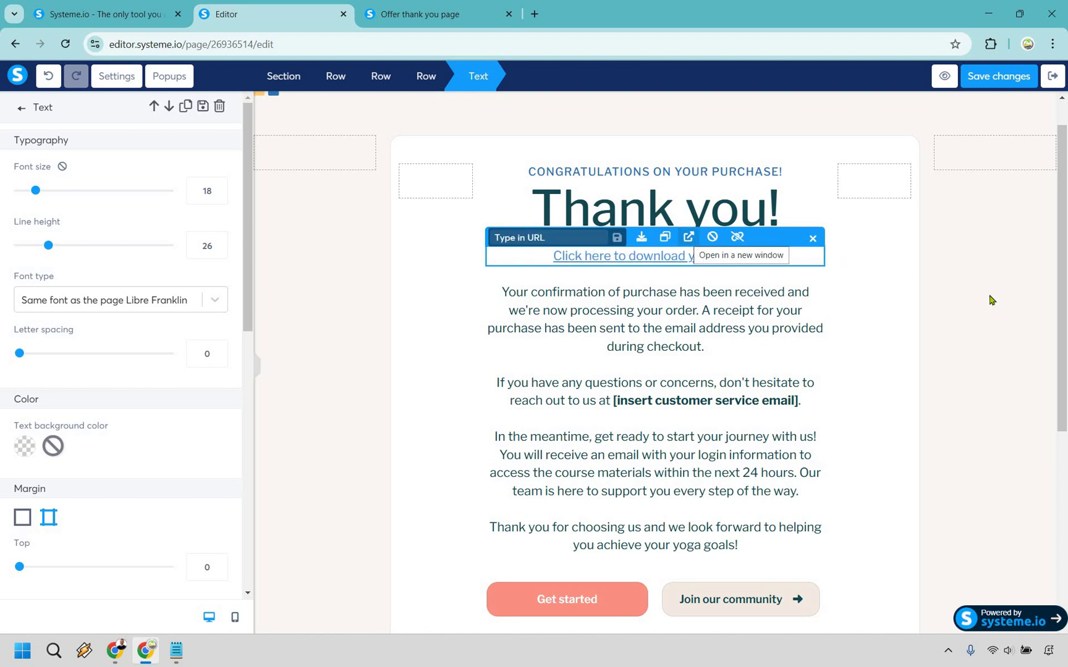
pyautogui.click(998, 76)
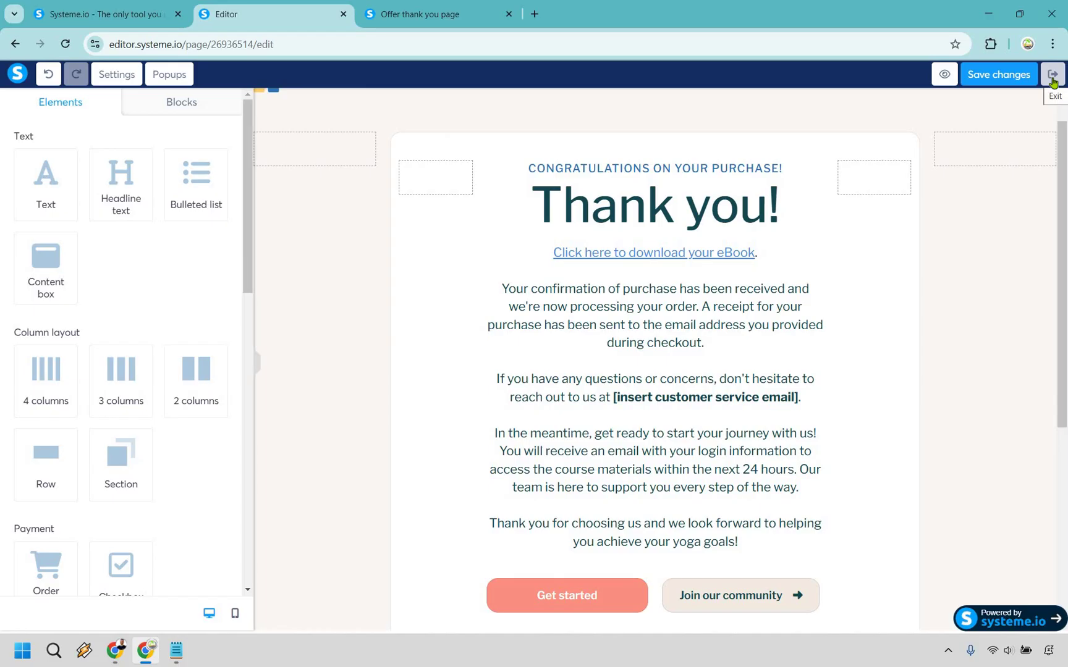
pyautogui.click(1052, 76)
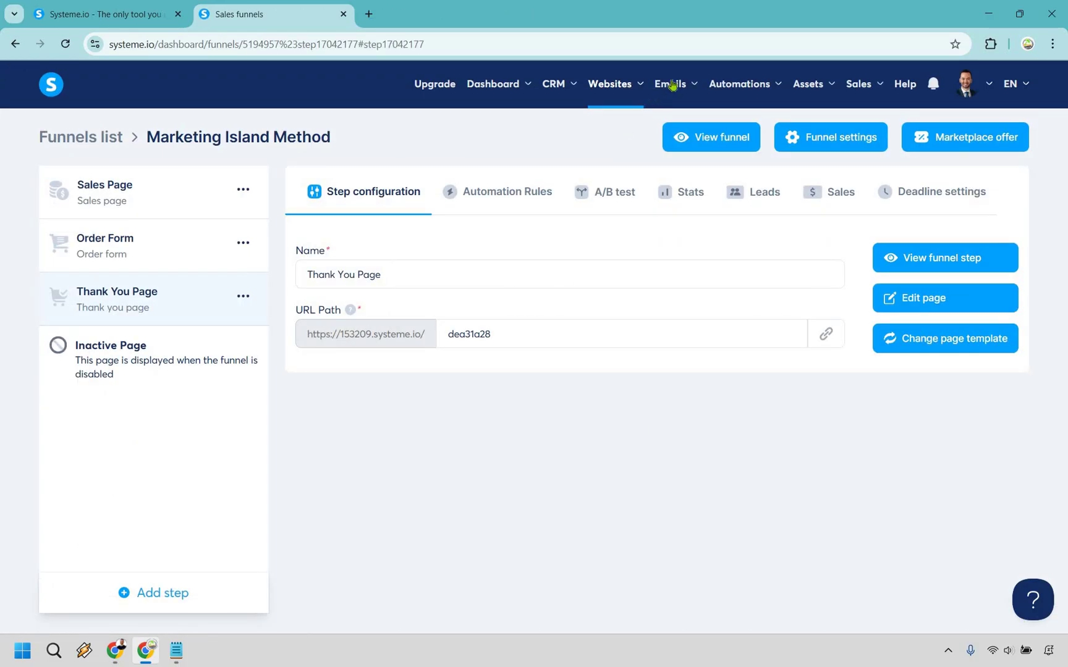
# Step: Open the Emails > Campaigns page in a new browser tab and switch to it
pyautogui.moveTo(670, 87)
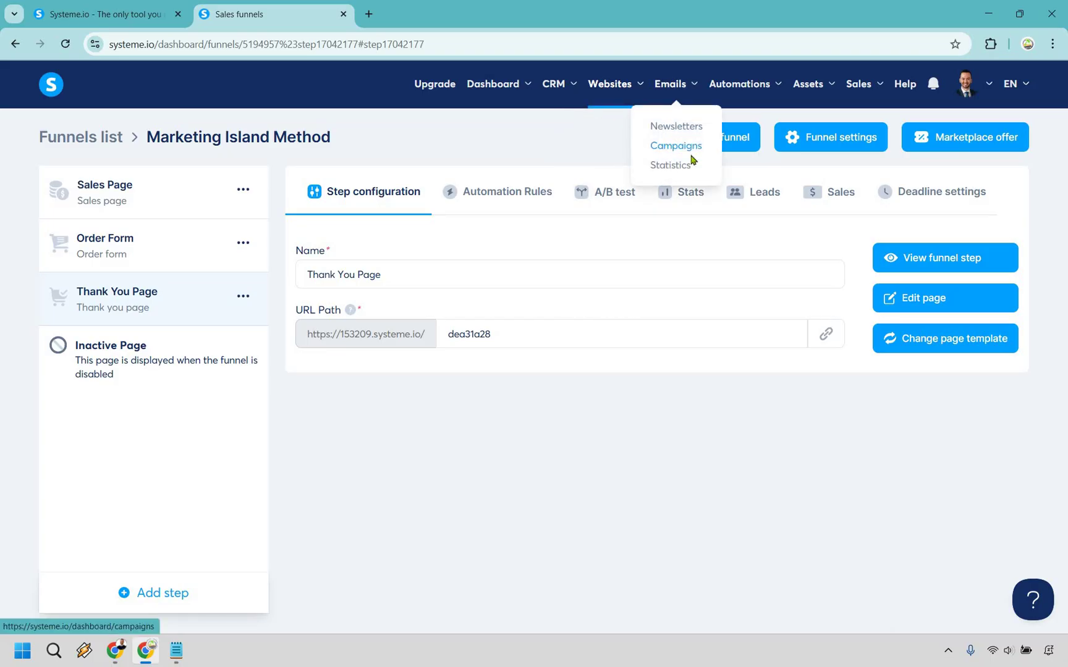
pyautogui.rightClick(666, 149)
pyautogui.click(716, 160)
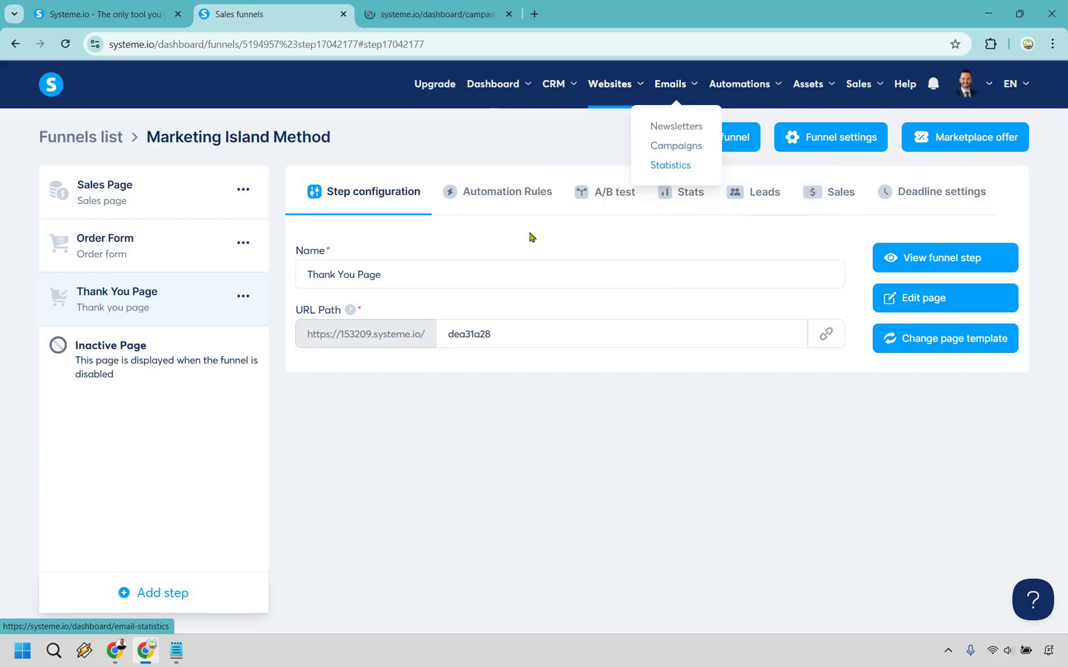
pyautogui.hotkey('ctrl', 'Tab')
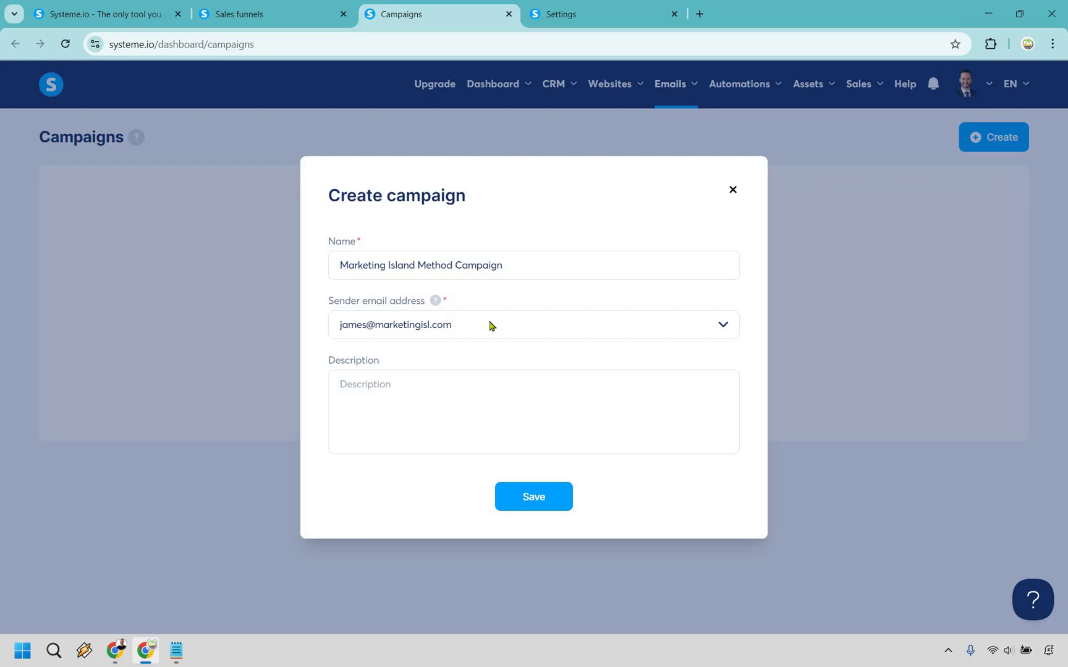
pyautogui.click(566, 16)
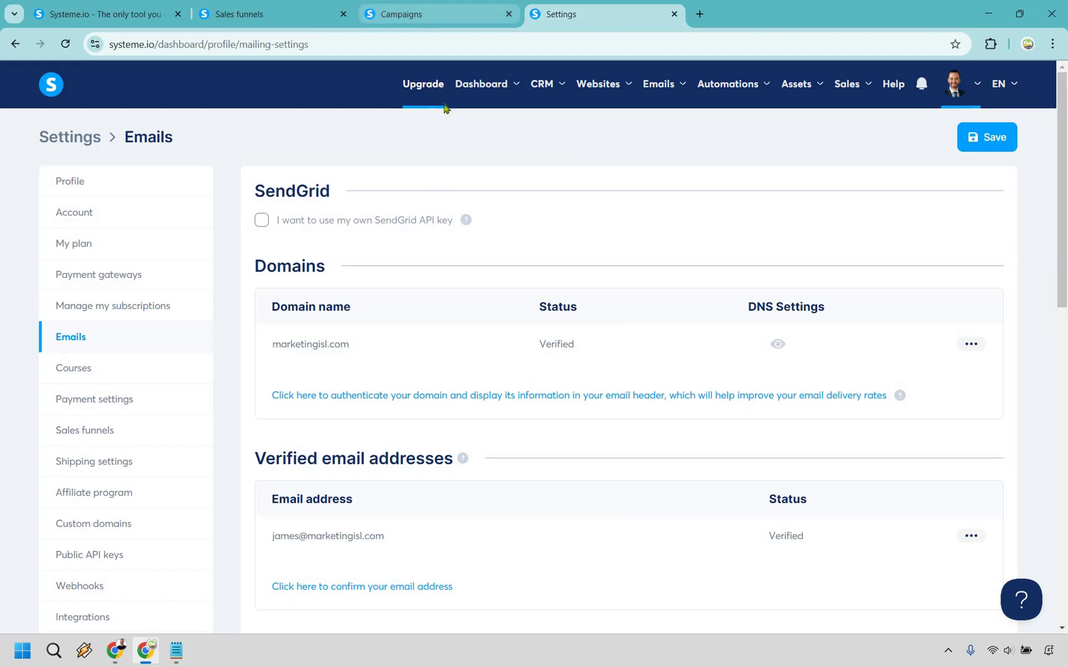
pyautogui.click(420, 18)
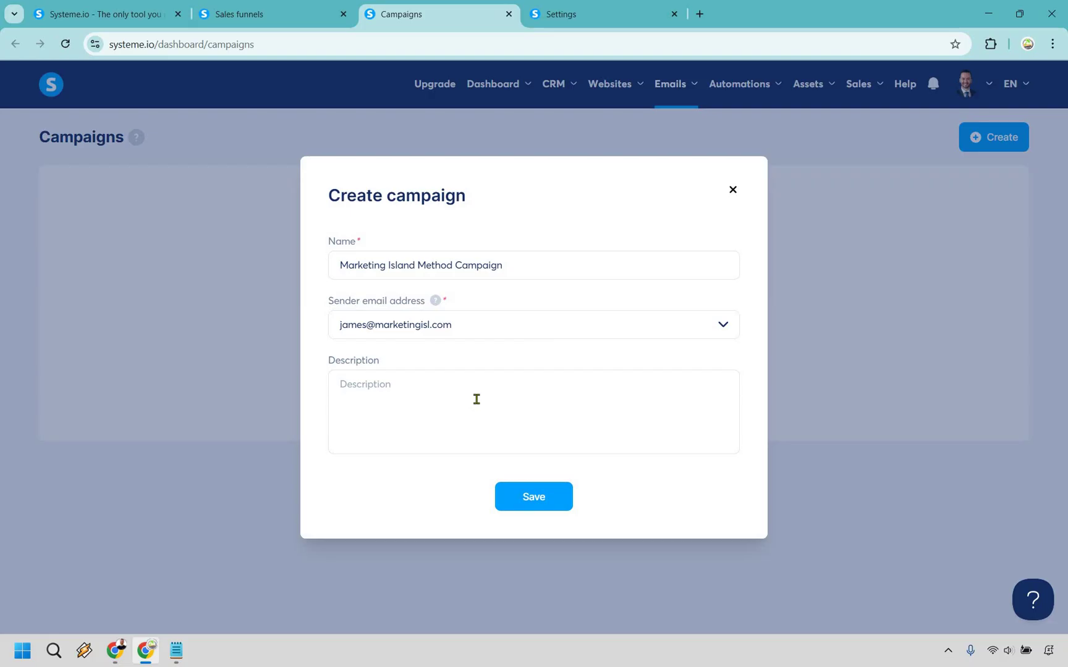
# Step: Save the Marketing Island Method Campaign and add its first email, 'Thank you for the purchase'
pyautogui.click(523, 499)
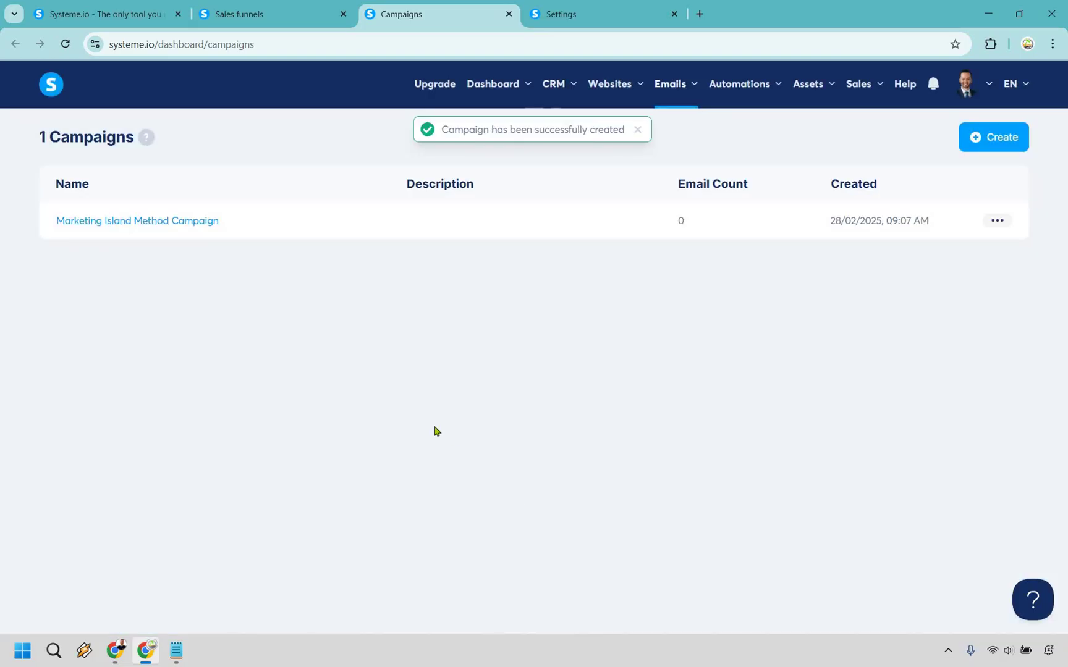
pyautogui.click(151, 222)
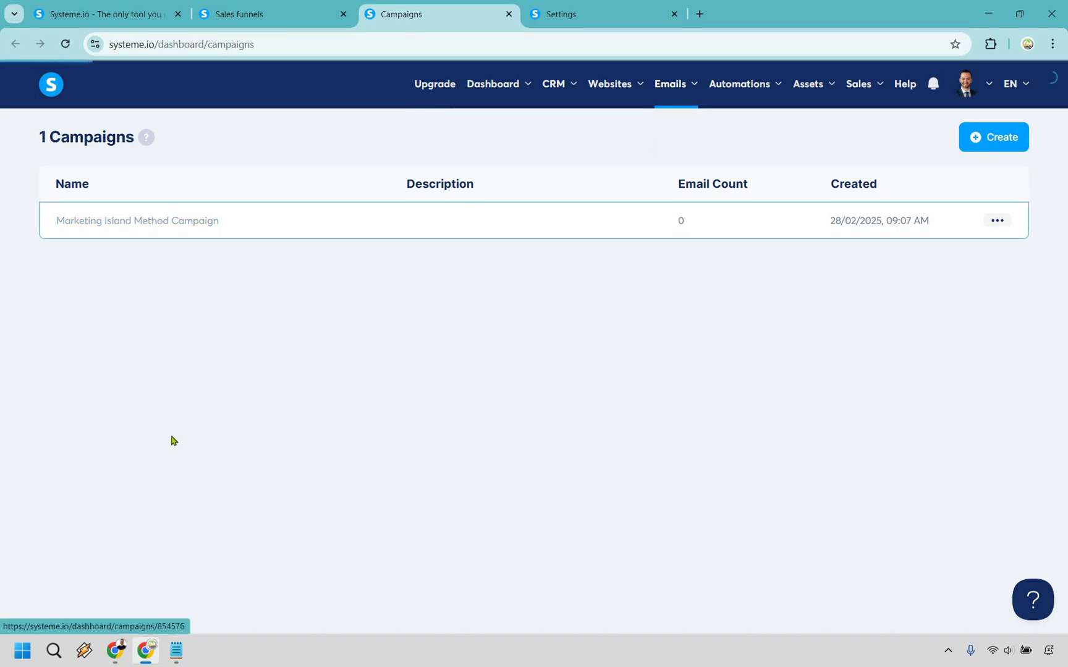
pyautogui.click(988, 139)
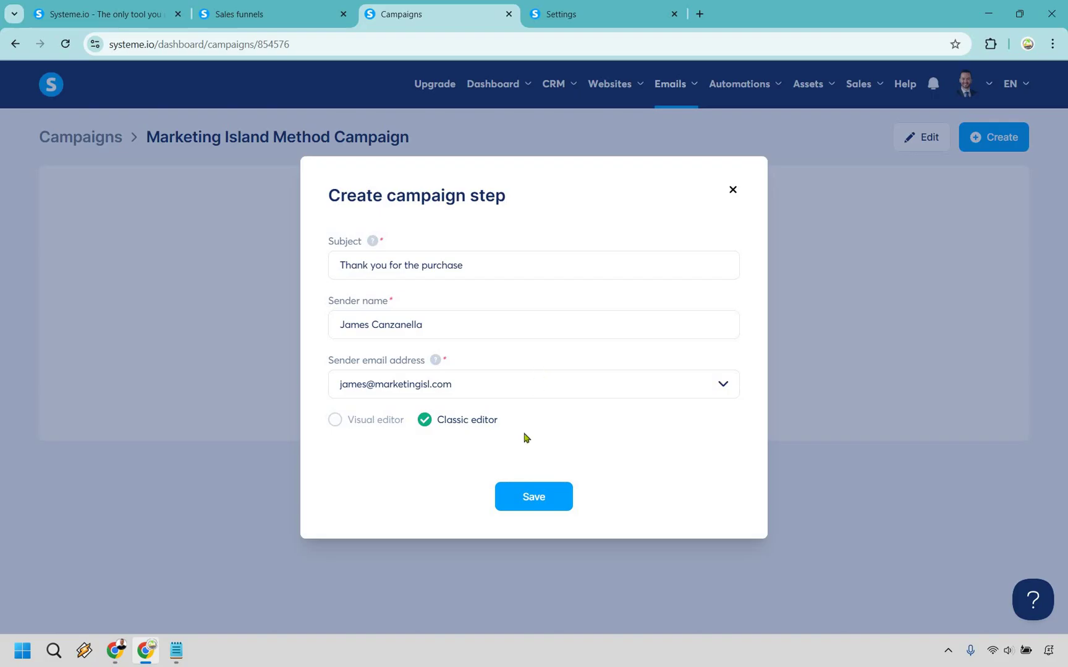
pyautogui.click(528, 493)
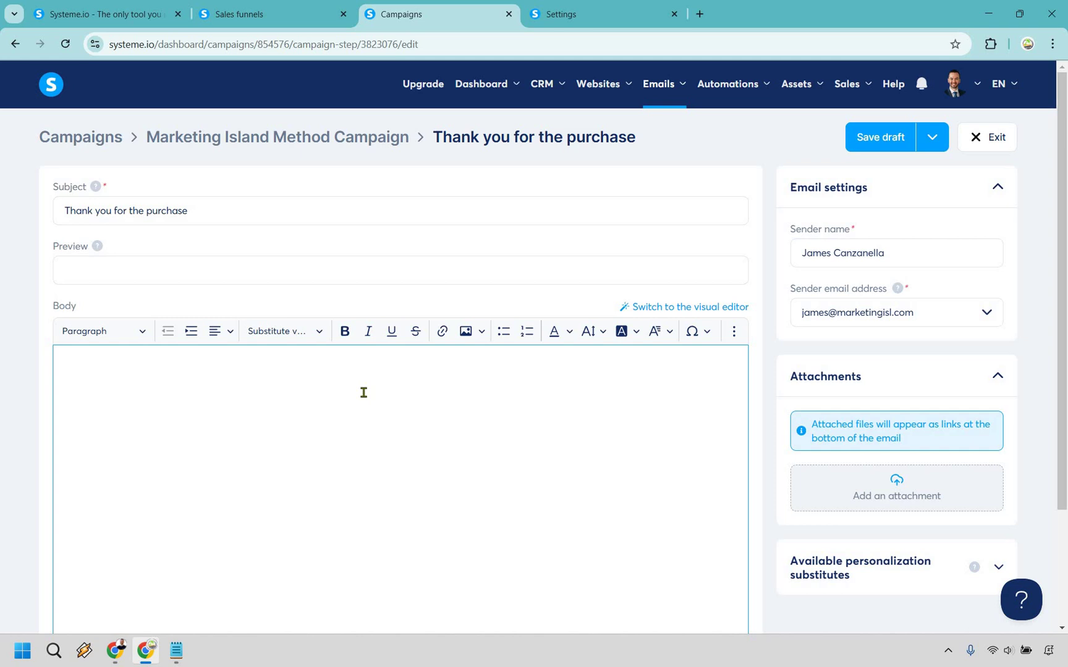
# Step: Write the email body with a 'Click here to access your product.' line and the sender's first-name sign-off
pyautogui.write('how to link')
pyautogui.press('Return')
pyautogui.write('Click here to acces')
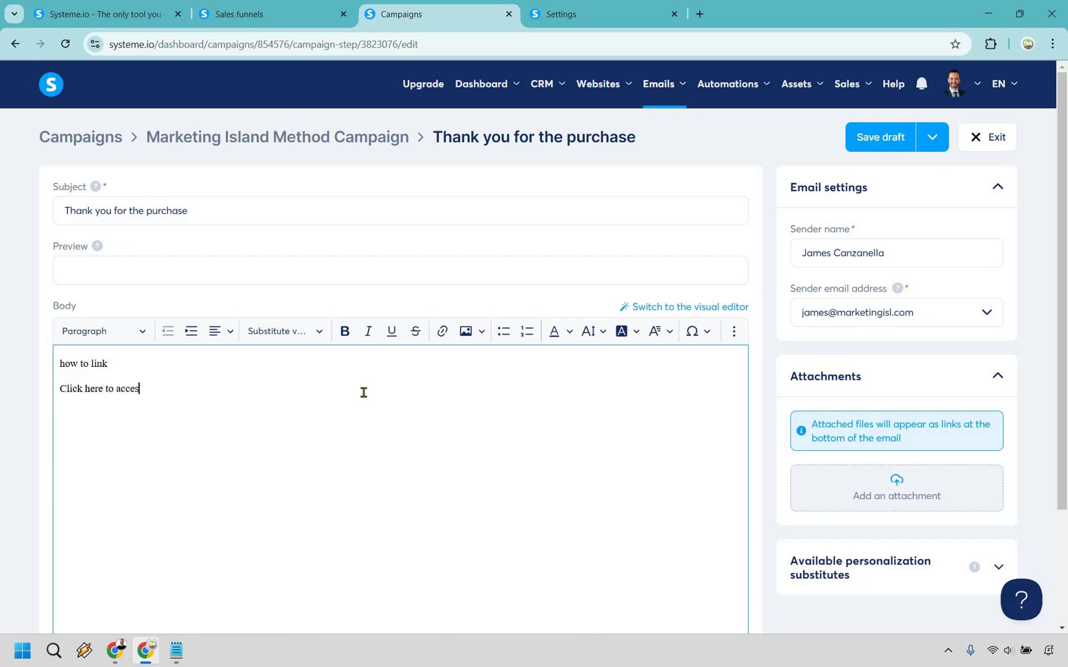
pyautogui.write('s yoru product.')
pyautogui.press('Return')
pyautogui.write('James')
# Step: Link the 'Click here to access your product.' sentence to the copied thank-you page URL
pyautogui.click(292, 8)
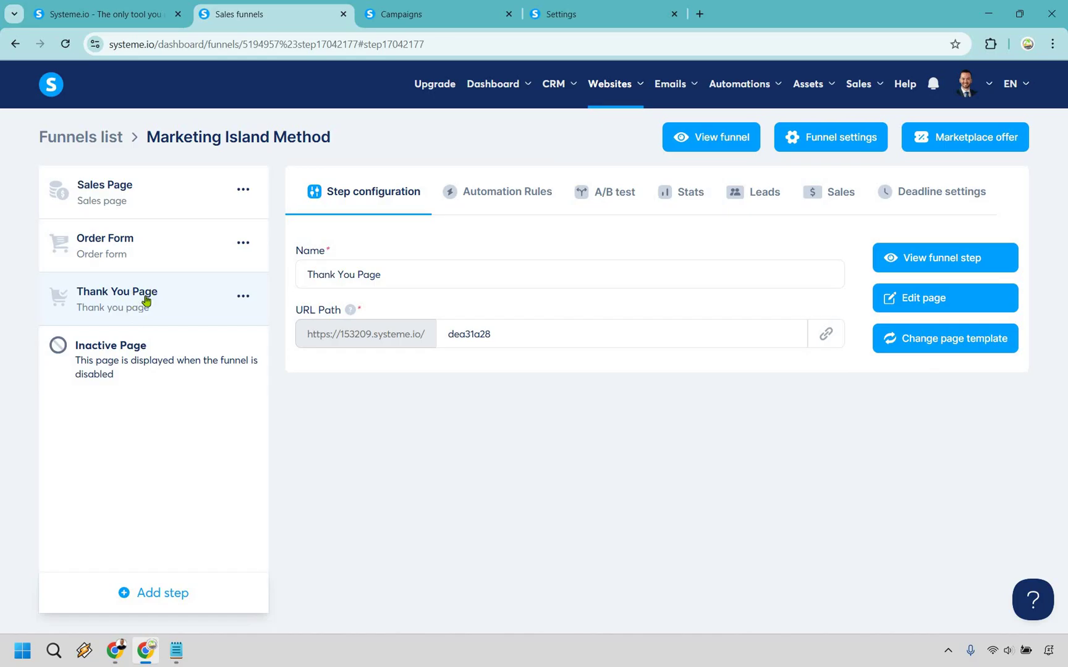
pyautogui.click(827, 339)
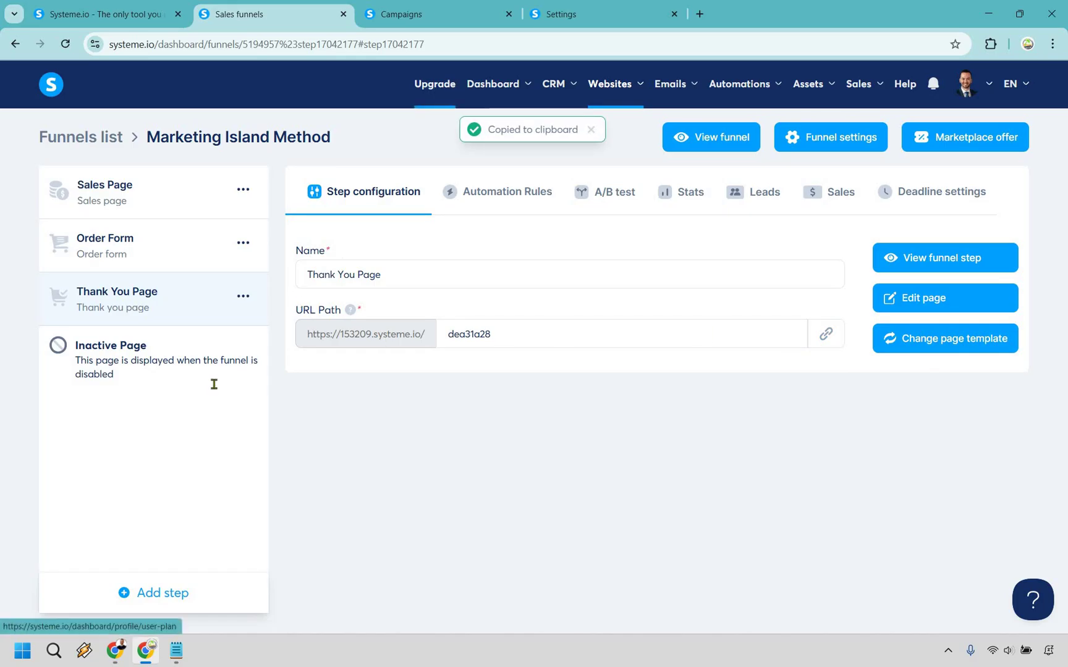
pyautogui.hotkey('ctrl', 'Tab')
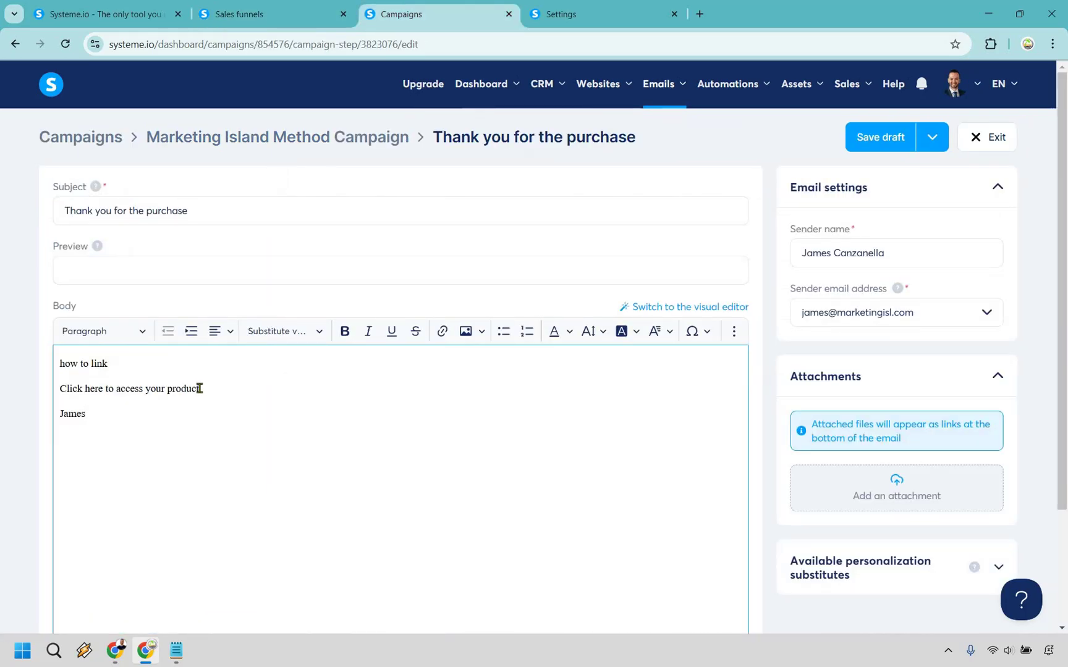
pyautogui.moveTo(199, 388); pyautogui.dragTo(60, 389)
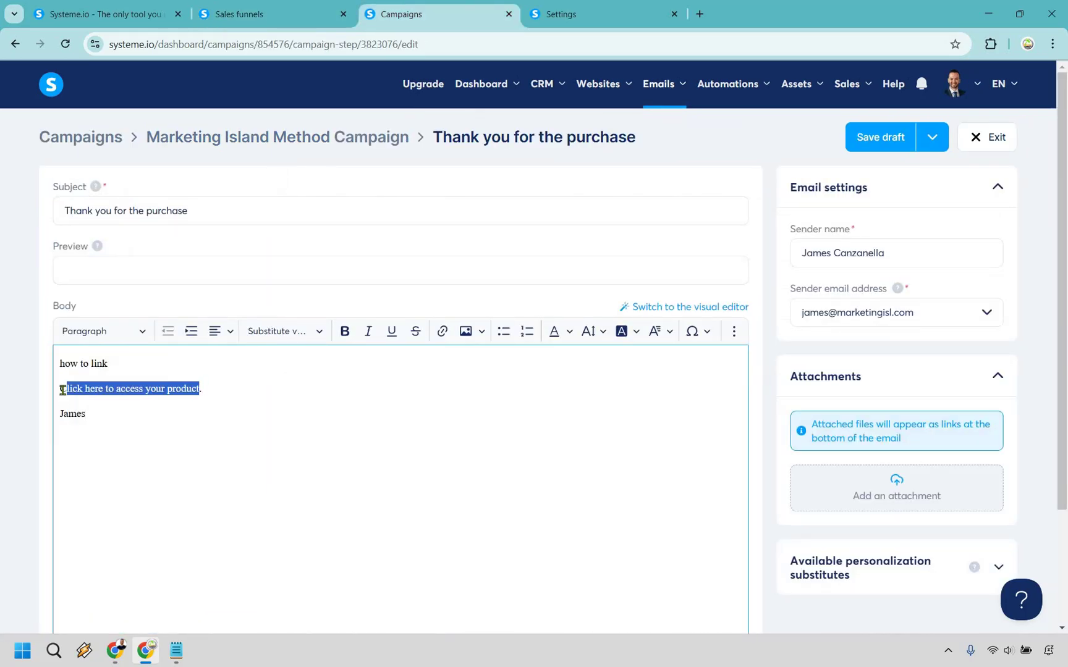
pyautogui.click(442, 332)
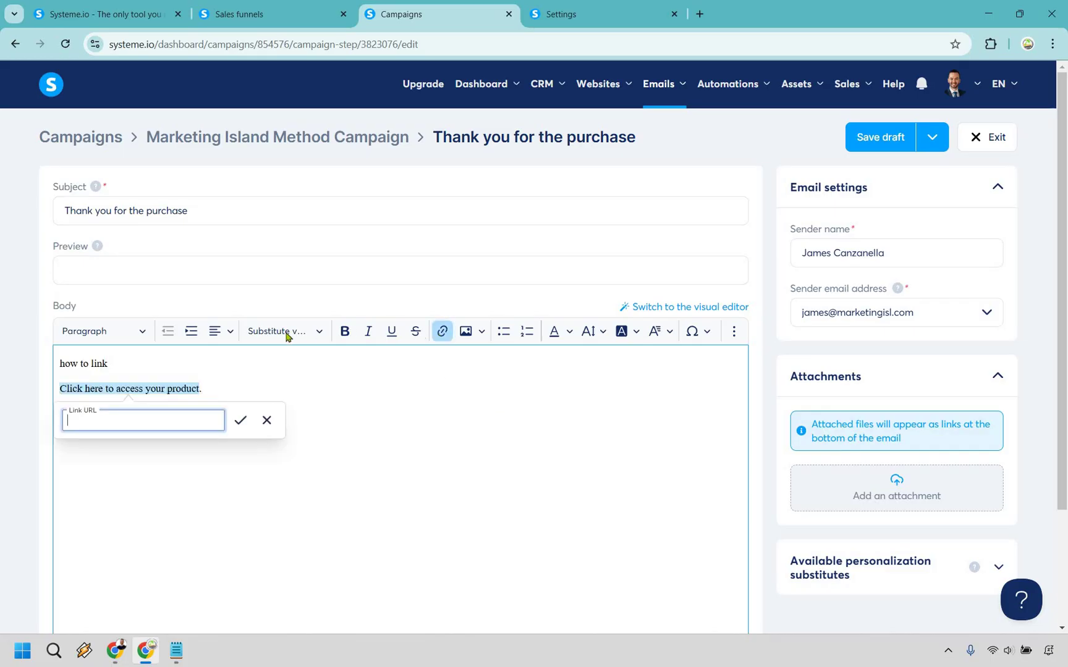
pyautogui.write('https://153209.systeme.io/dea31a28')
pyautogui.press('Return')
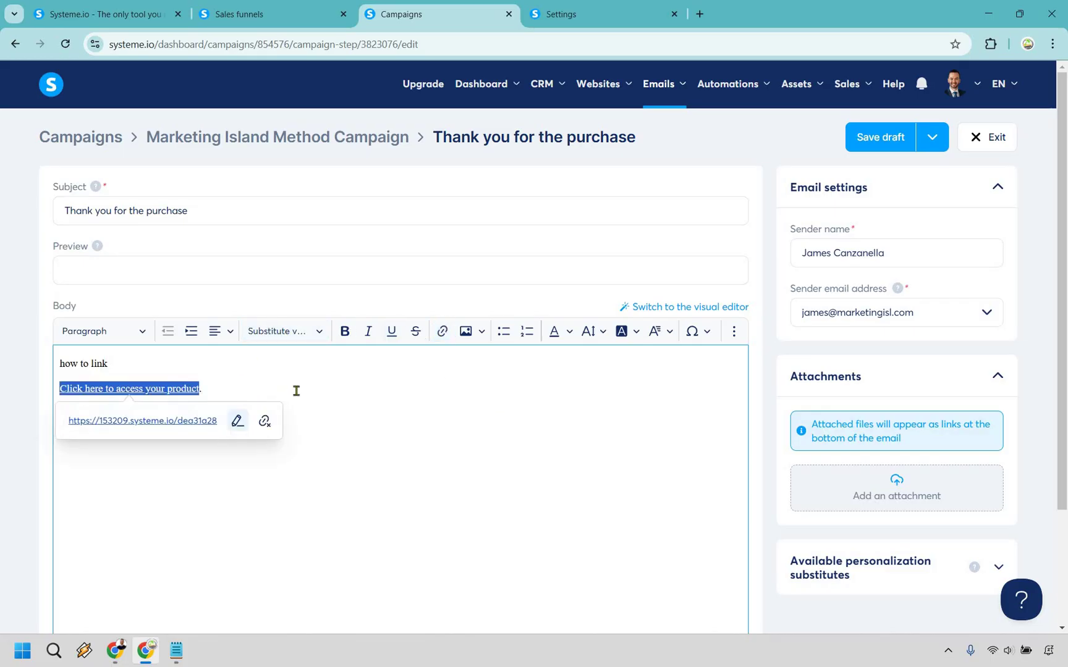
pyautogui.click(319, 390)
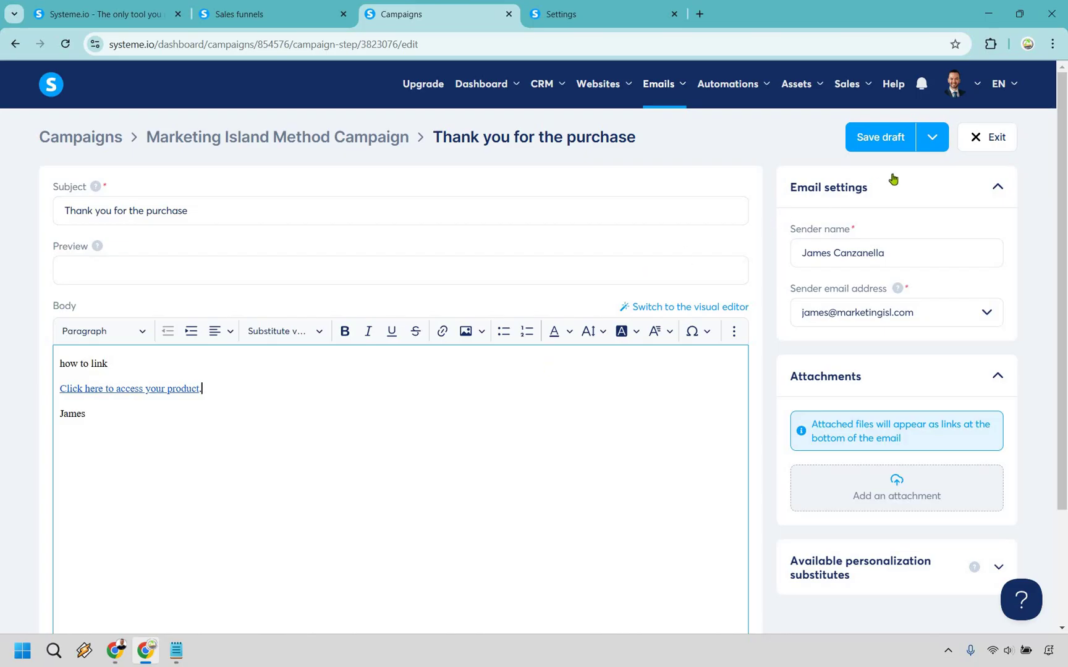
# Step: Save and publish the 'Thank you for the purchase' email, activate it with no delay, and return to the campaign
pyautogui.click(936, 141)
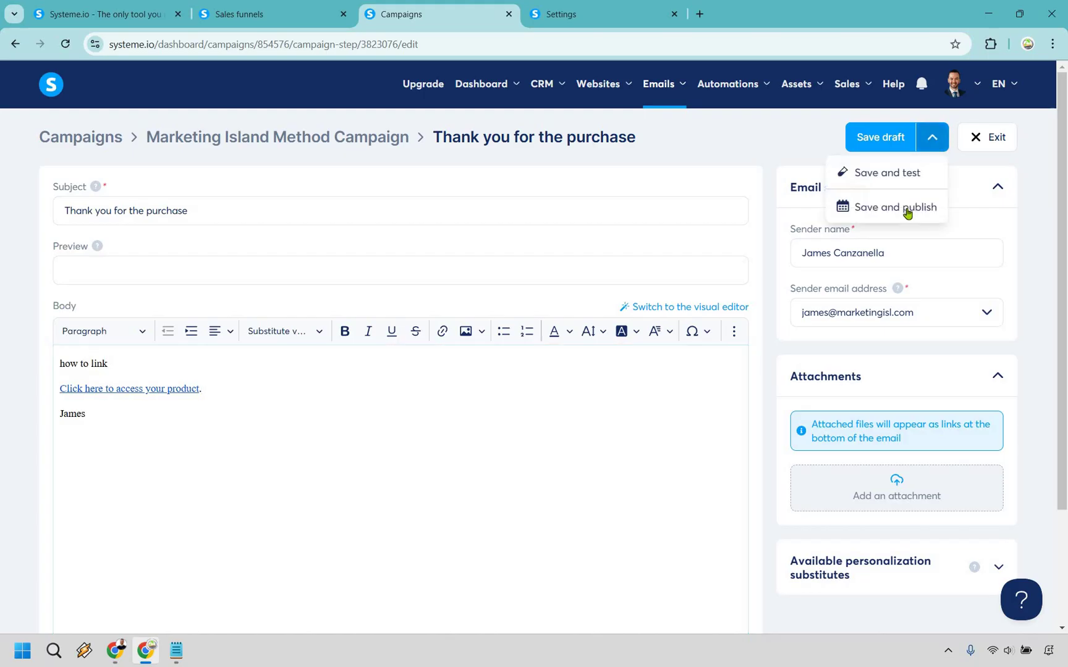
pyautogui.click(889, 217)
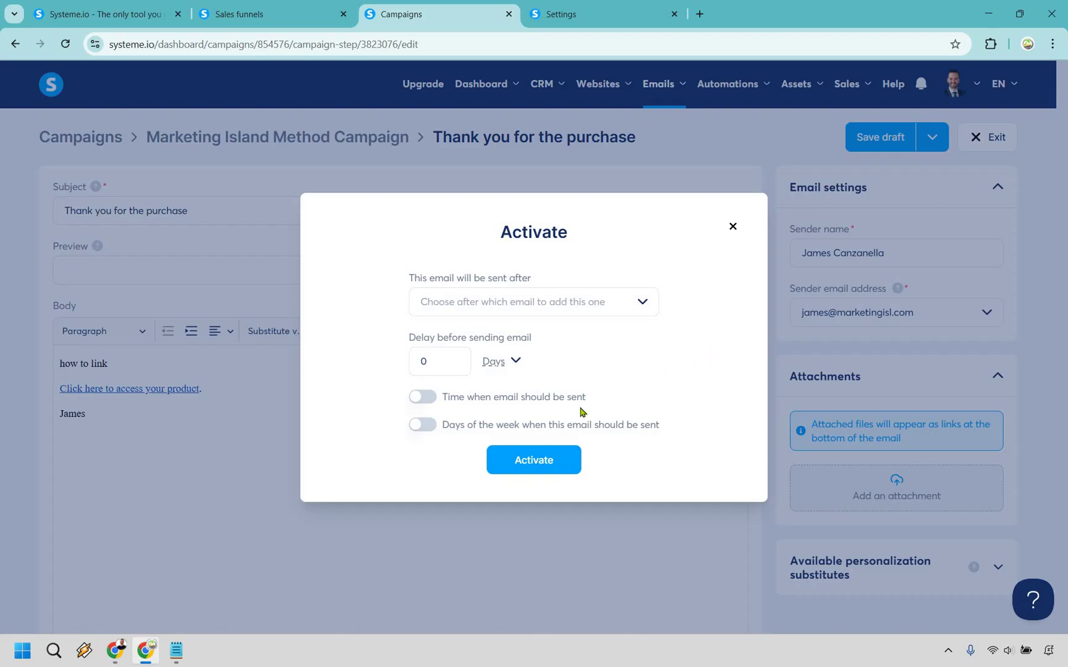
pyautogui.click(543, 469)
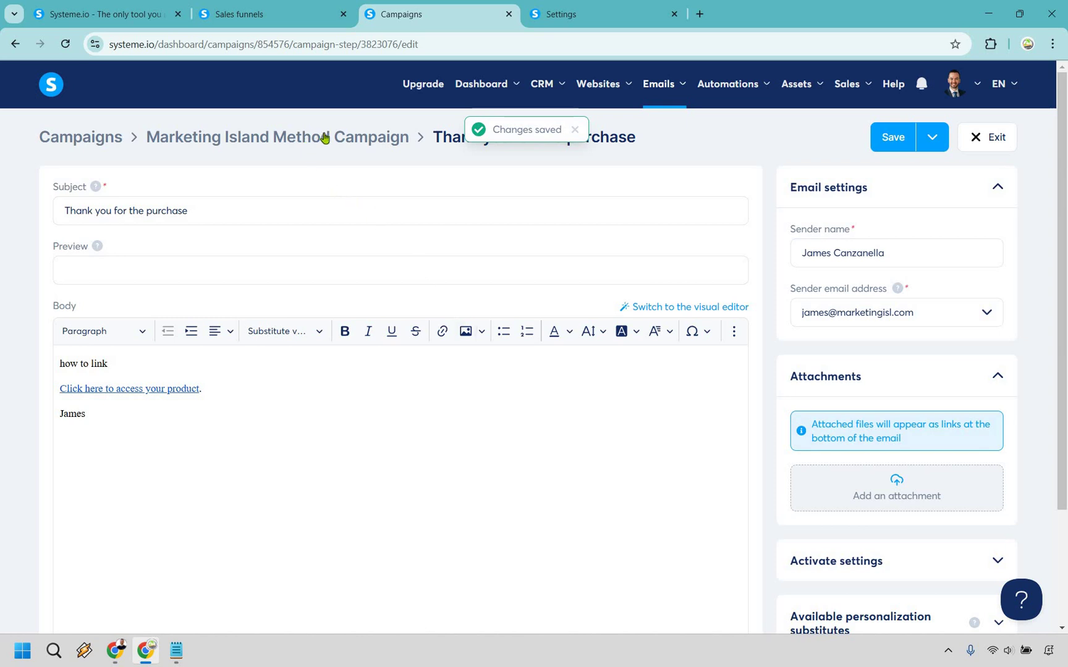
pyautogui.click(321, 135)
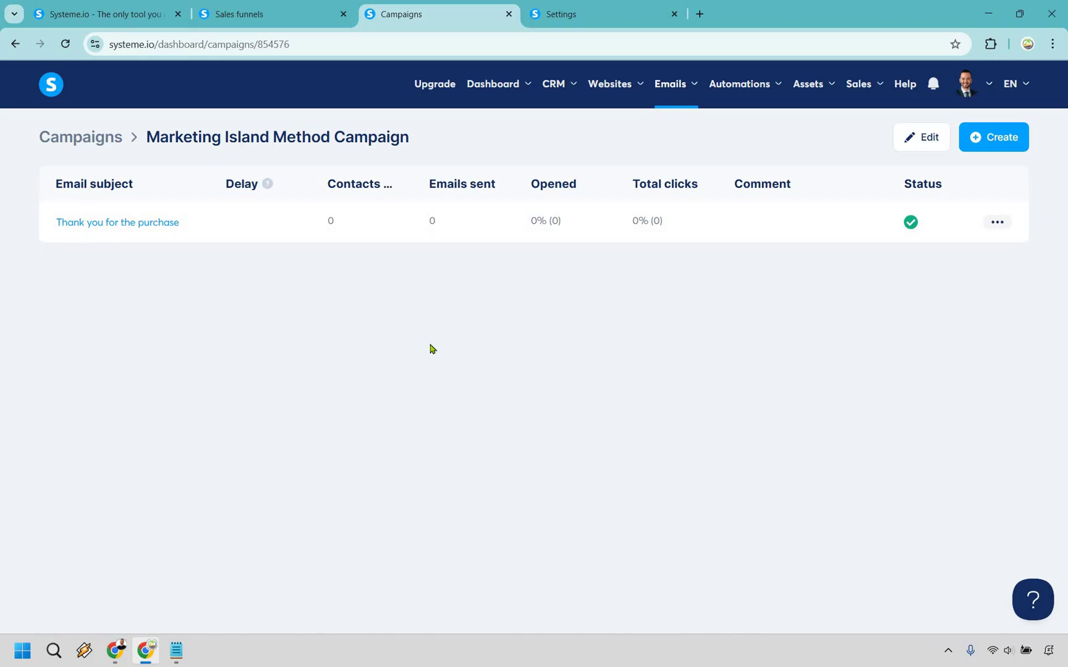
# Step: Reload the Marketing Island Method funnel editor and show the Order Form step's automation rules
pyautogui.click(315, 13)
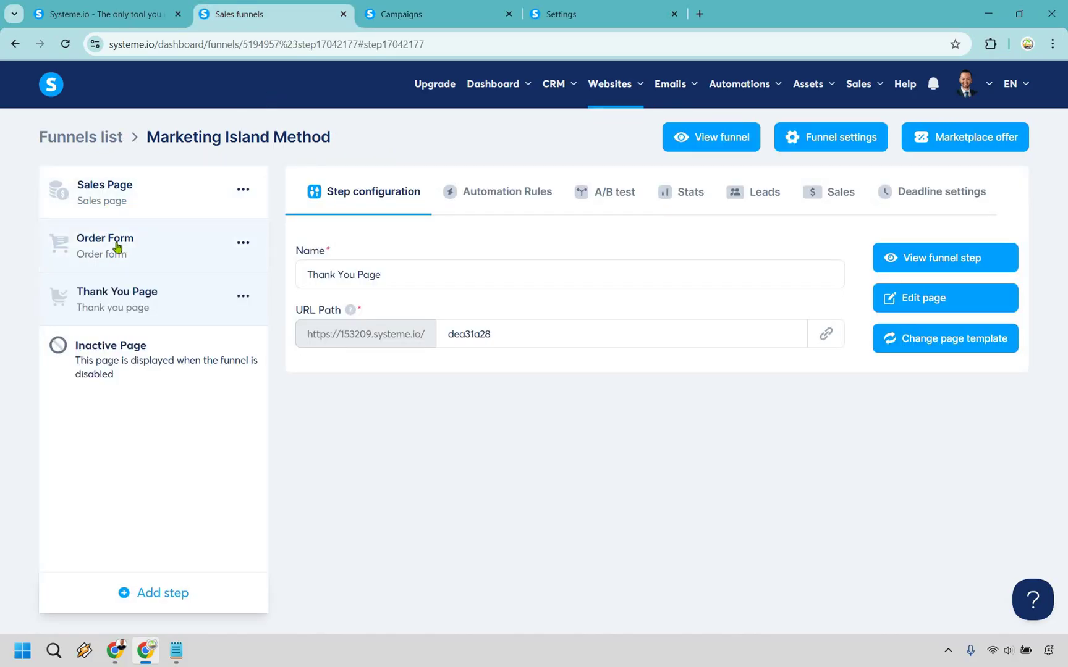
pyautogui.click(68, 249)
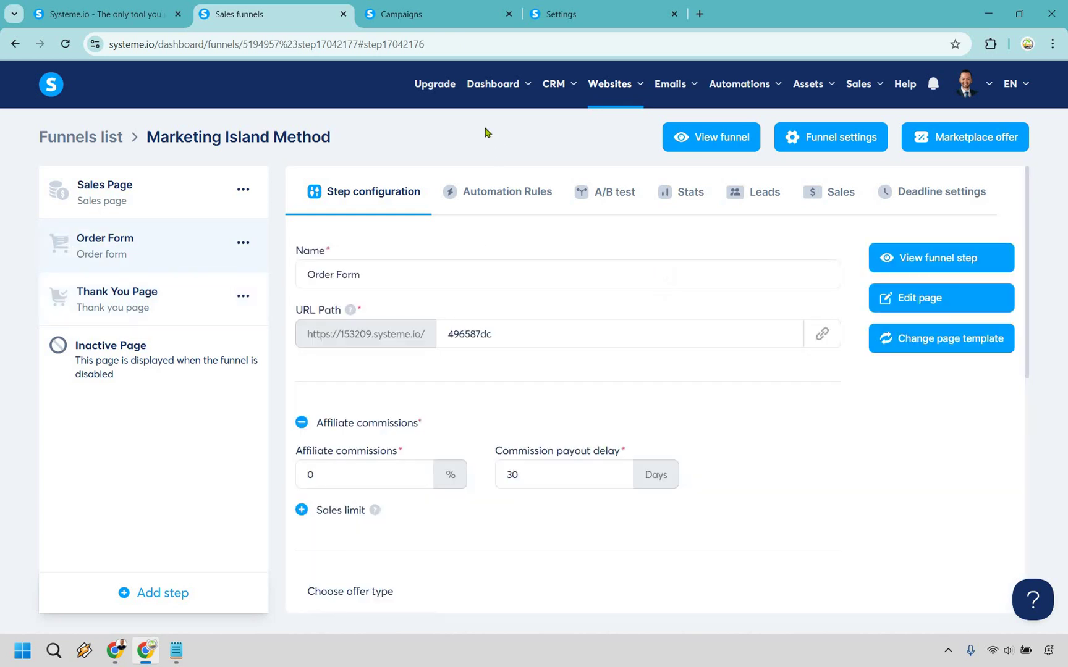
pyautogui.rightClick(485, 128)
pyautogui.press('Return')
pyautogui.click(501, 196)
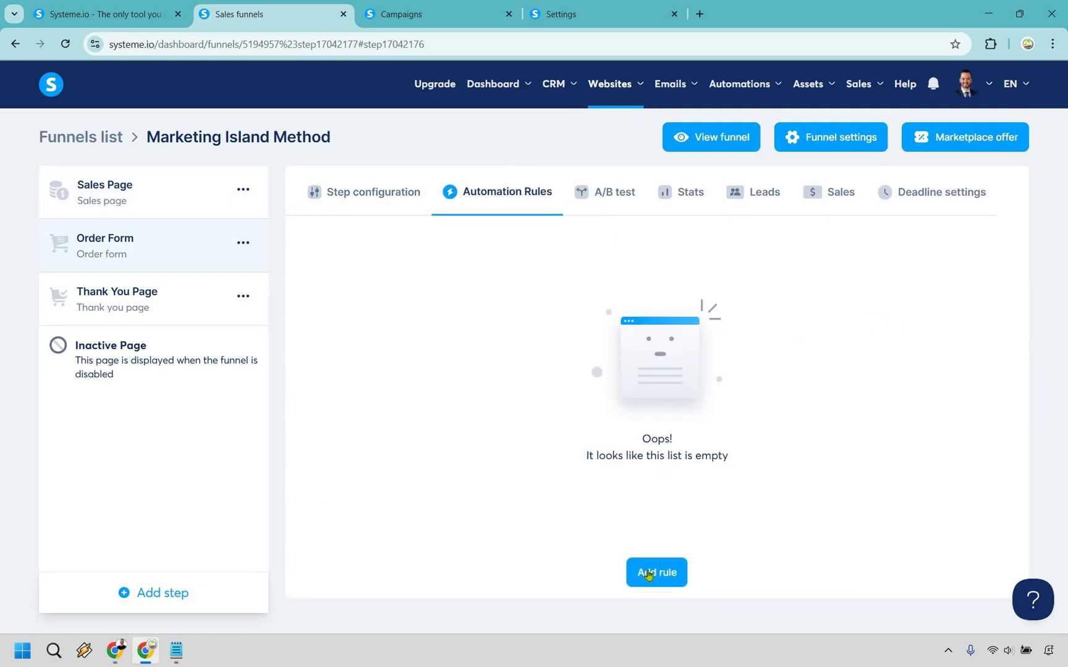
# Step: Save a rule: on New sale, subscribe the buyer to Marketing Island Method Campaign
pyautogui.click(647, 573)
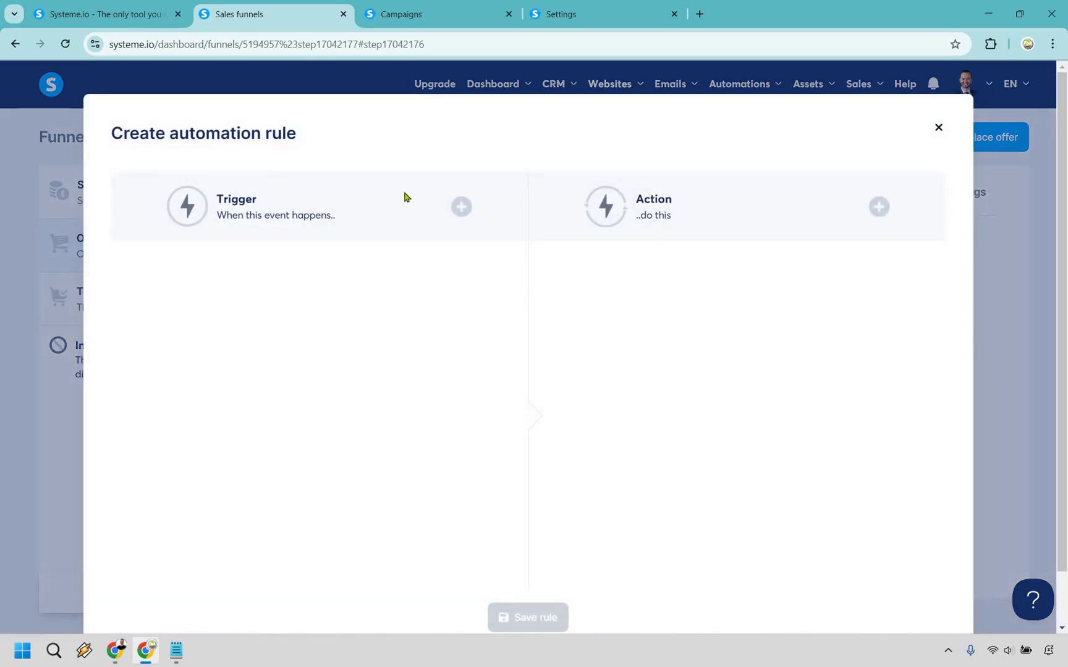
pyautogui.click(461, 207)
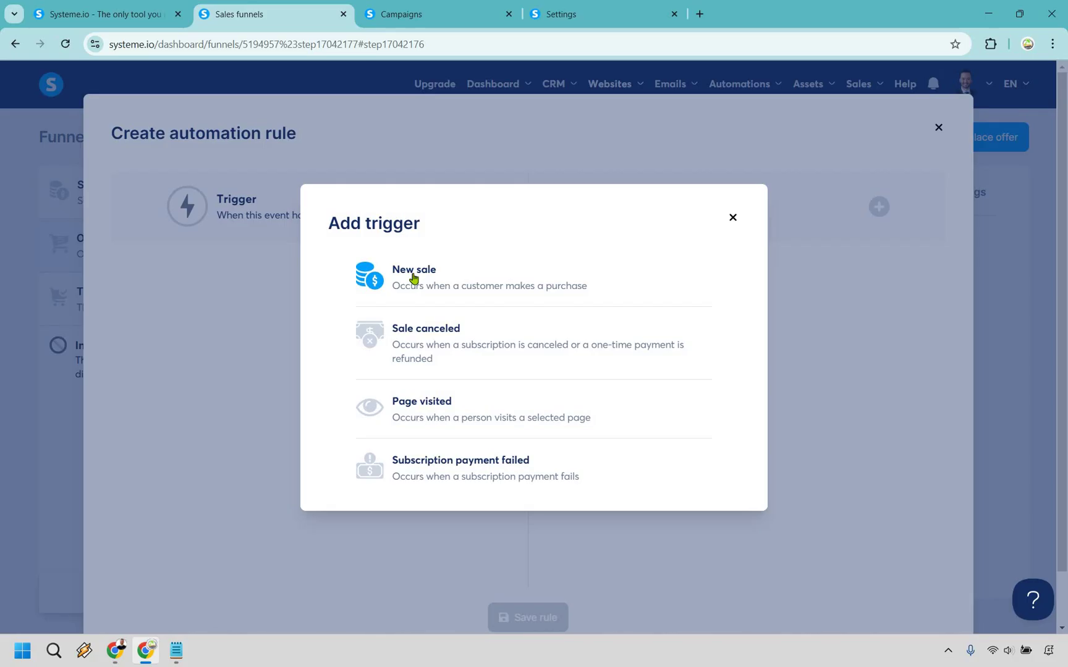
pyautogui.click(402, 288)
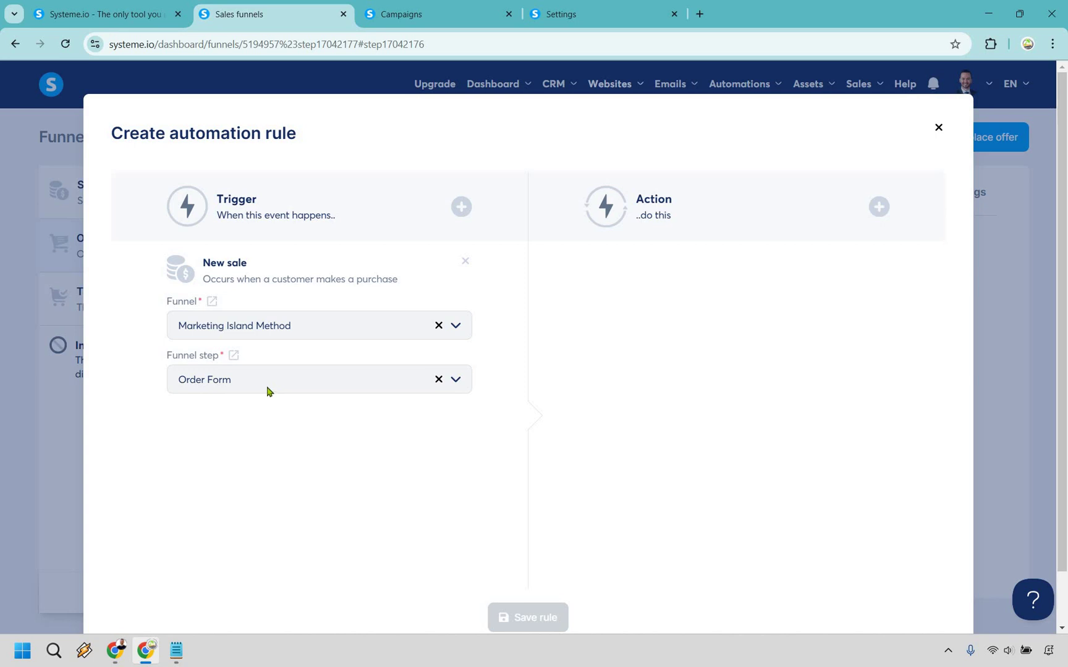
pyautogui.click(878, 207)
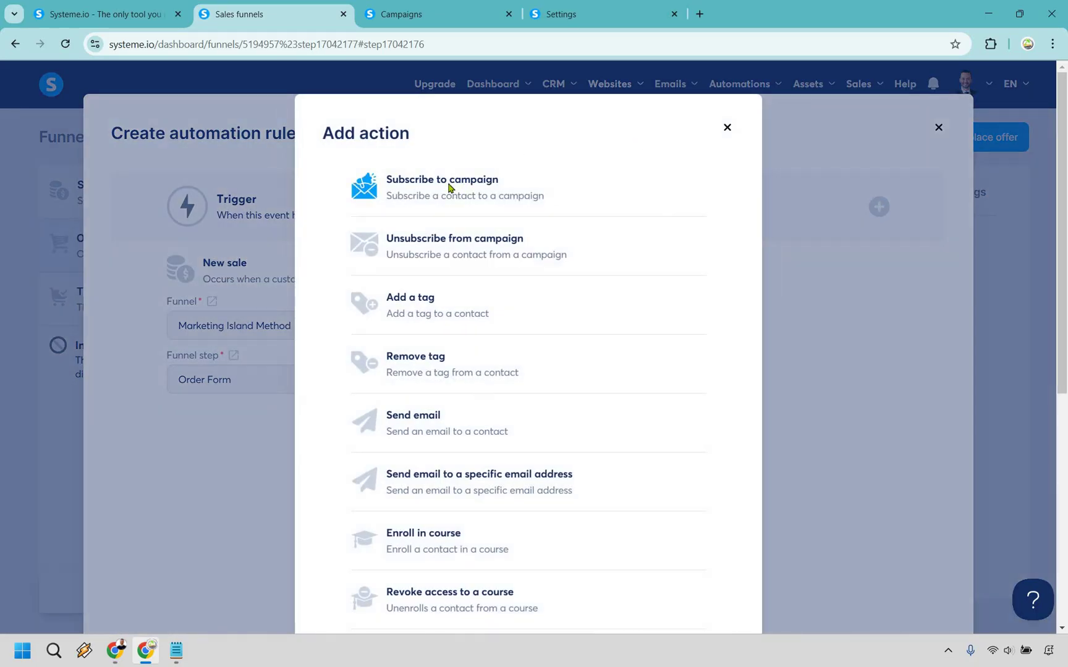
pyautogui.click(484, 215)
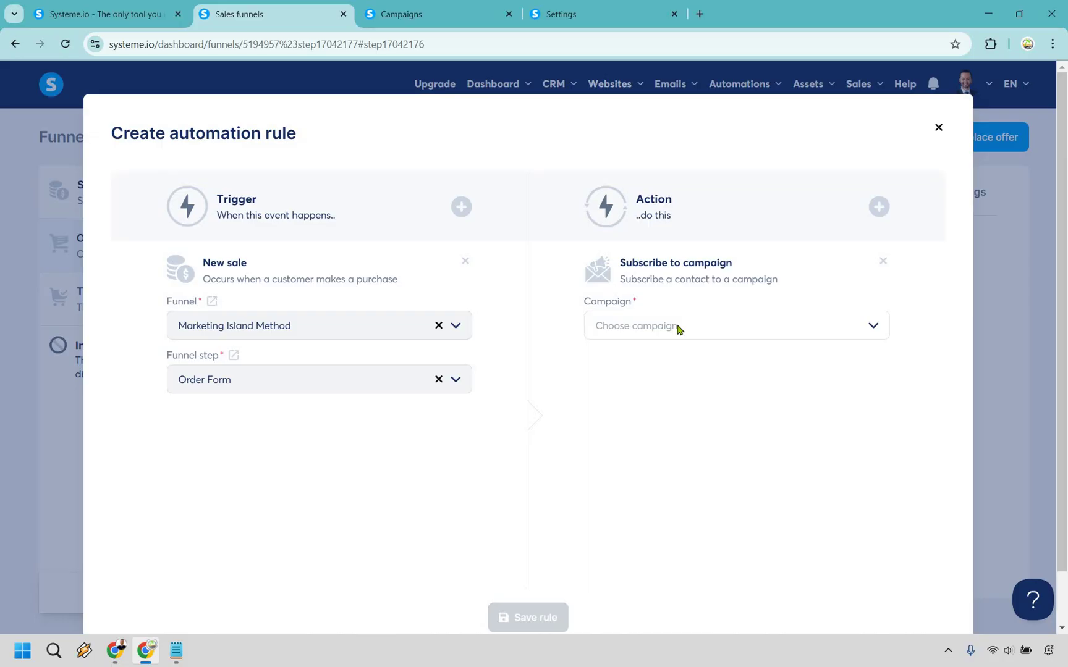
pyautogui.click(714, 335)
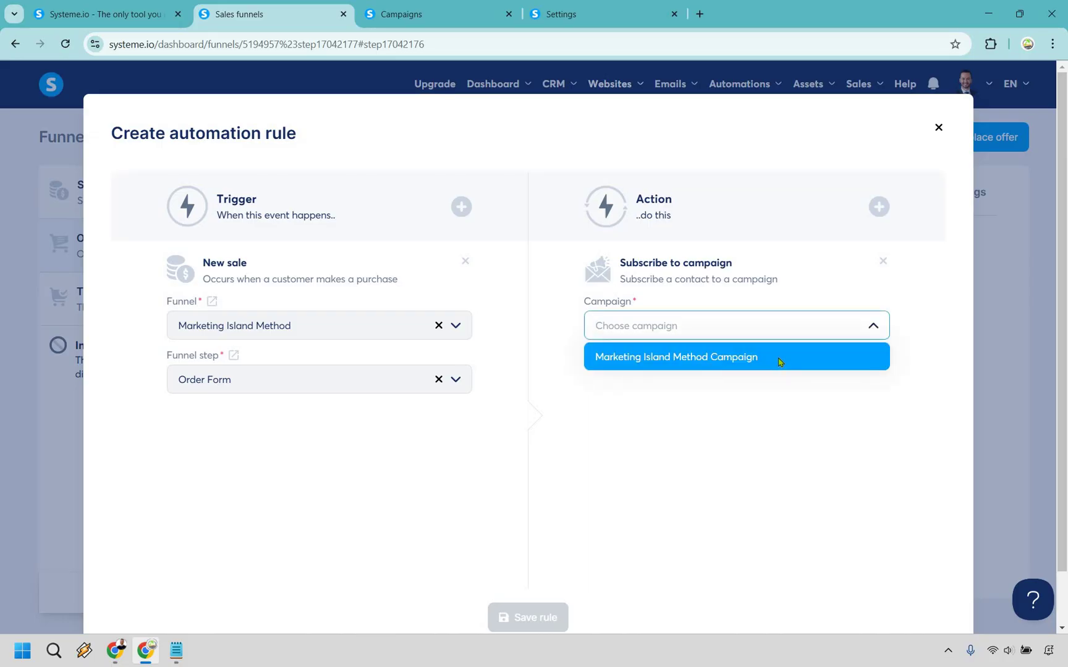
pyautogui.click(779, 361)
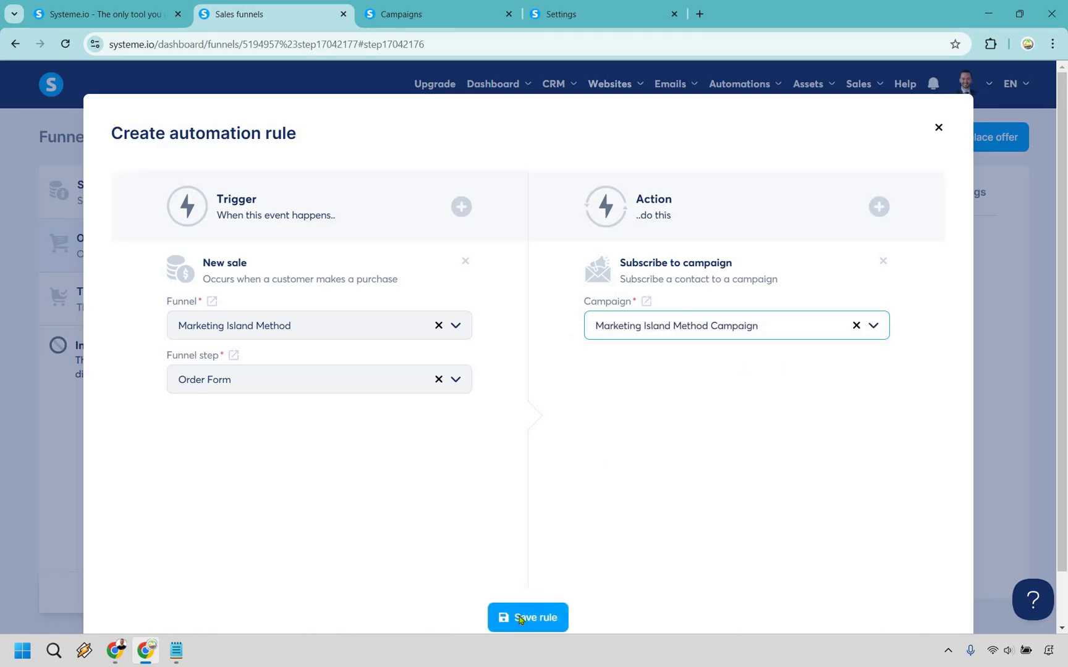
pyautogui.click(520, 620)
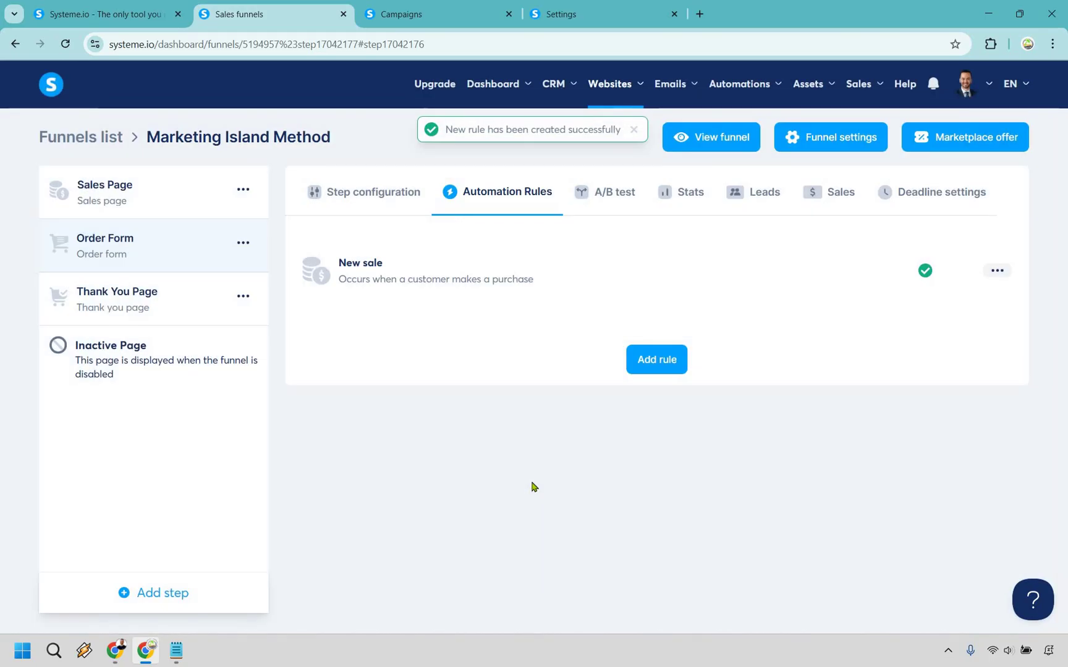
# Step: Reload the funnel editor and confirm the New sale rule appears under Automation Rules
pyautogui.rightClick(533, 163)
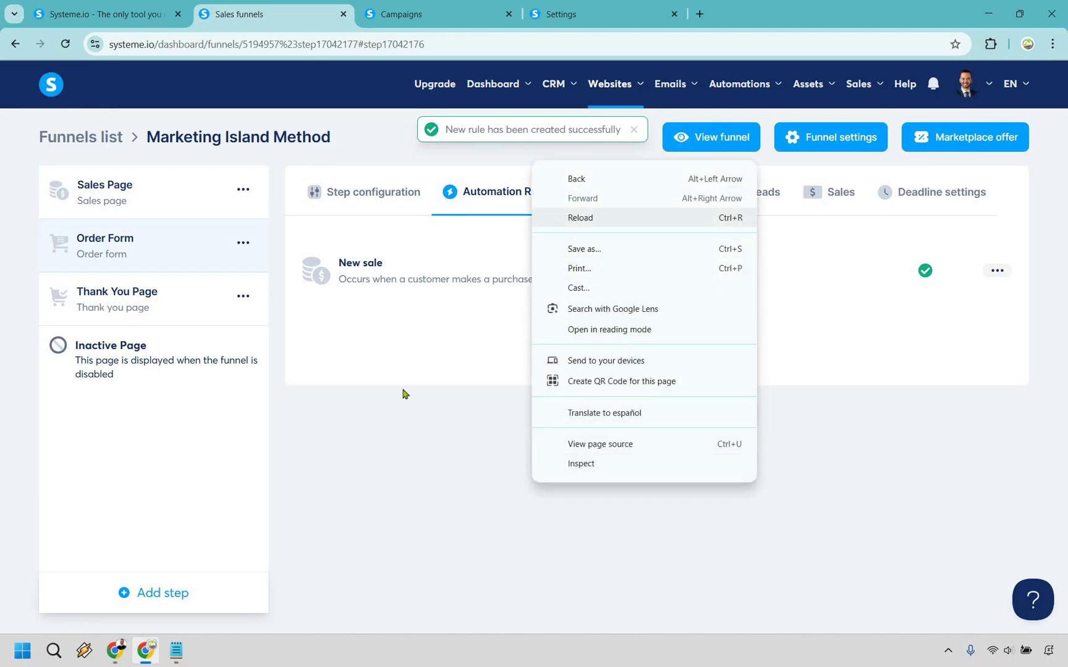
pyautogui.click(579, 218)
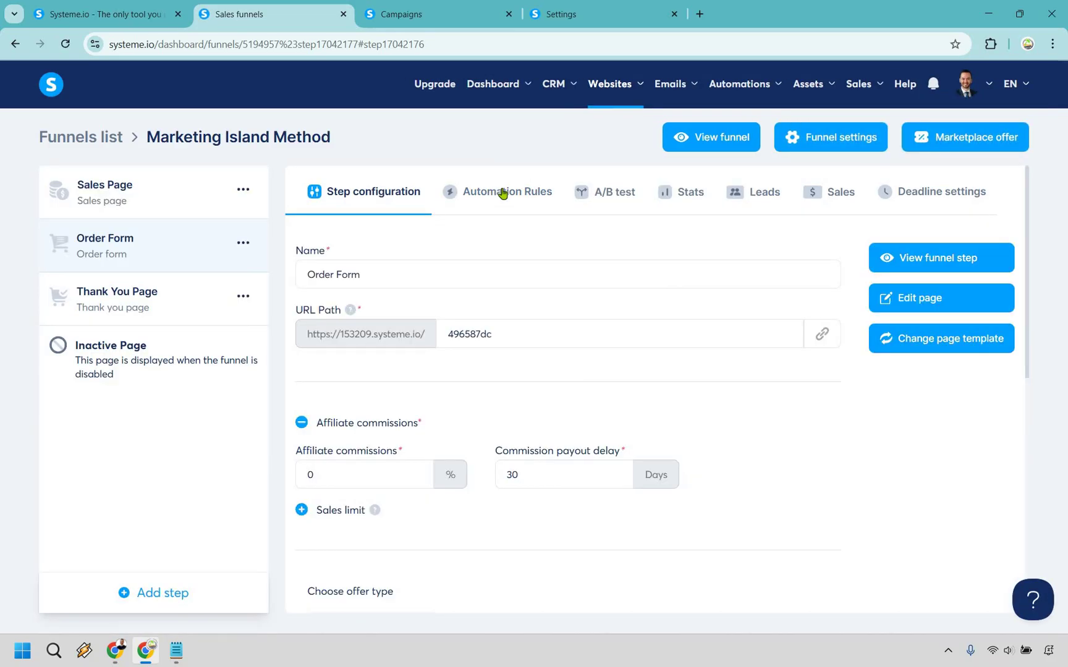
pyautogui.click(504, 193)
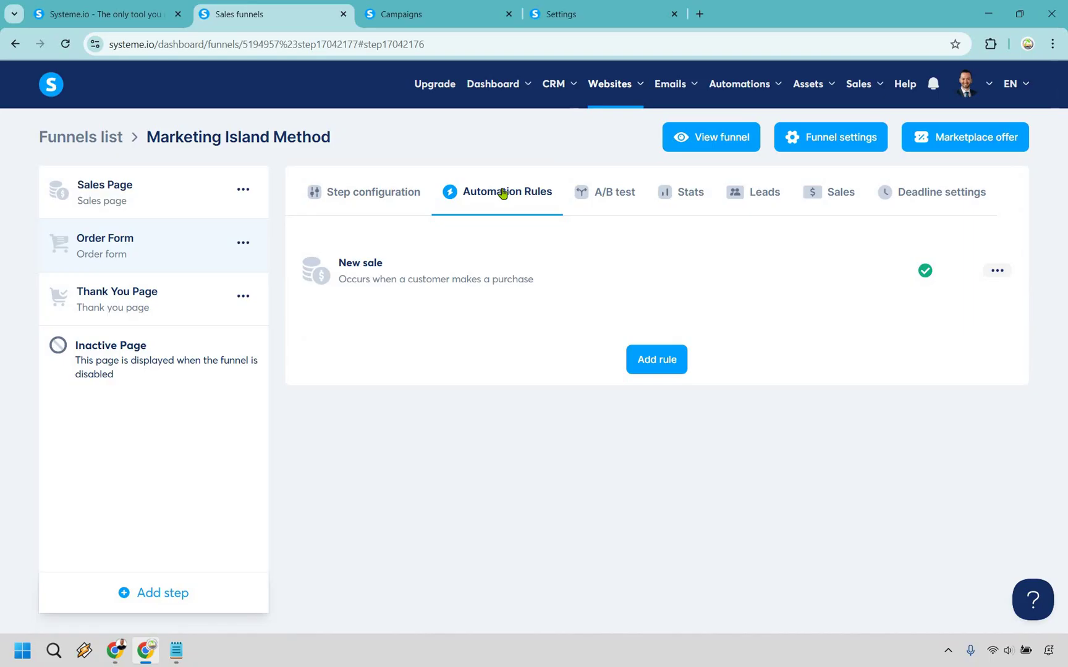
pyautogui.click(380, 192)
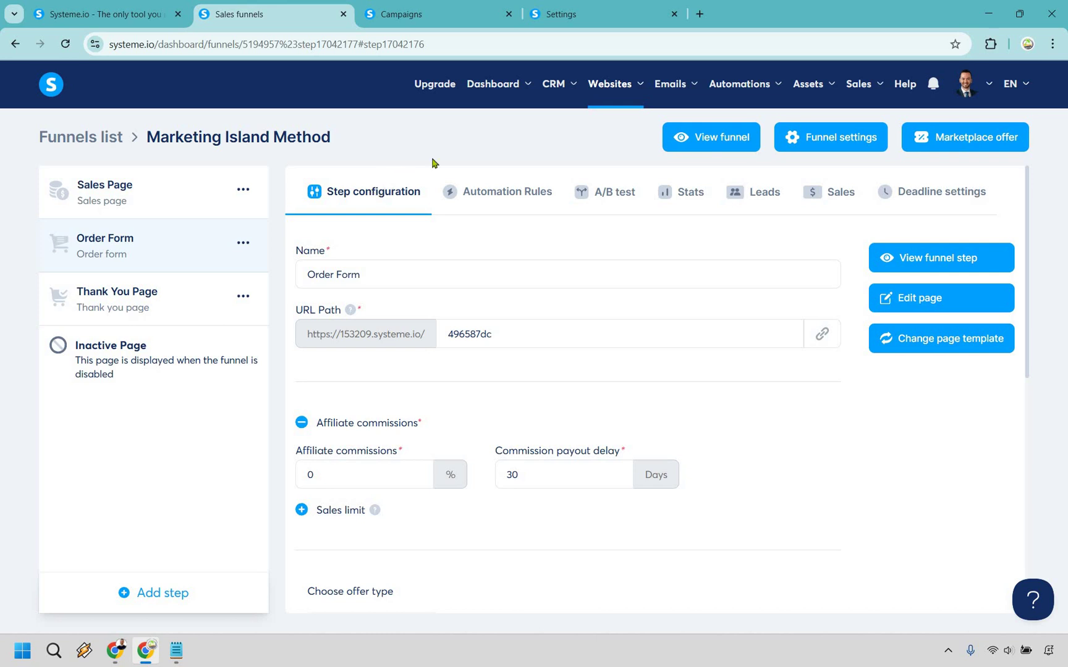
# Step: Preview the live funnel from the sales page to the $47.00 order form with PayPal selected
pyautogui.click(732, 139)
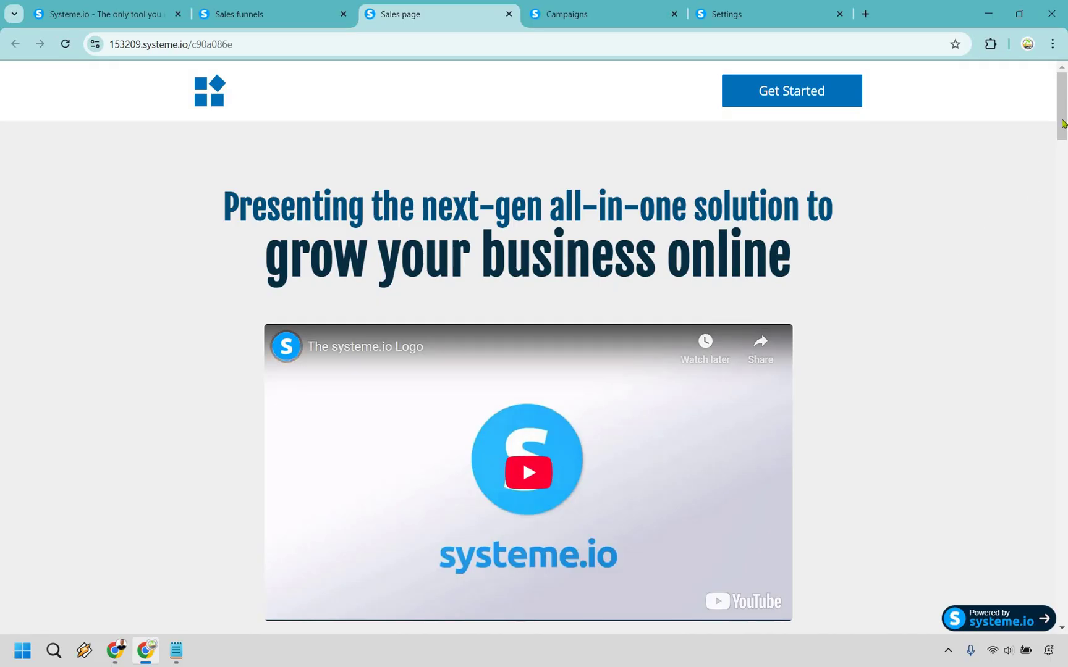
pyautogui.scroll(-1, 1066, 525)
pyautogui.moveTo(1063, 115)
pyautogui.mouseDown()
pyautogui.moveTo(1064, 571)
pyautogui.moveTo(1064, 129)
pyautogui.mouseUp()
pyautogui.scroll(5, 596, 501)
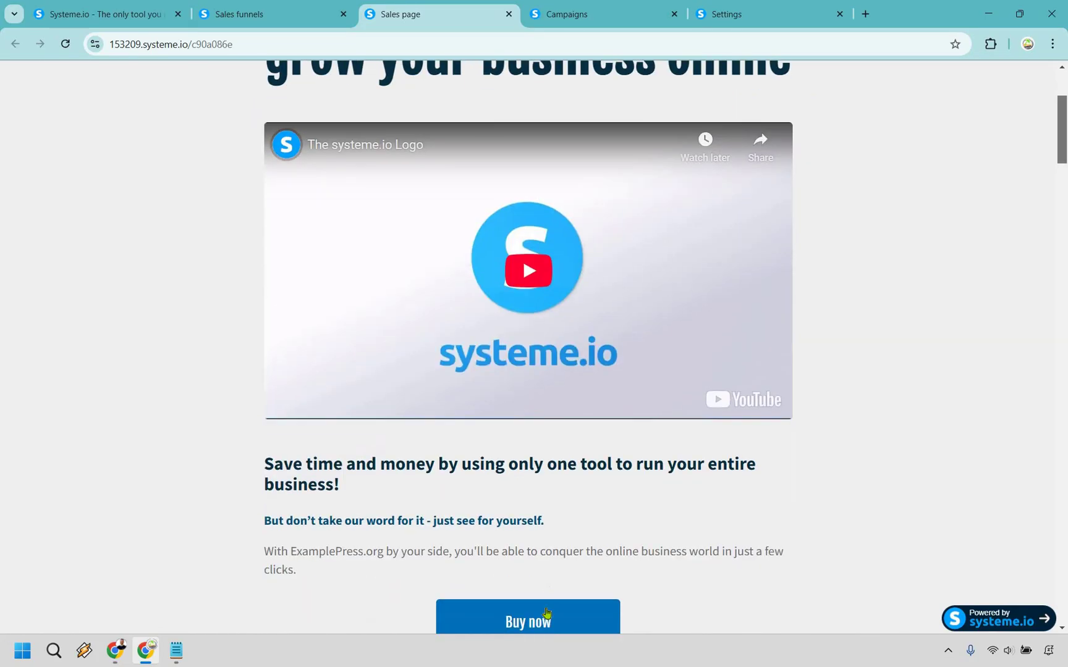
pyautogui.click(1032, 233)
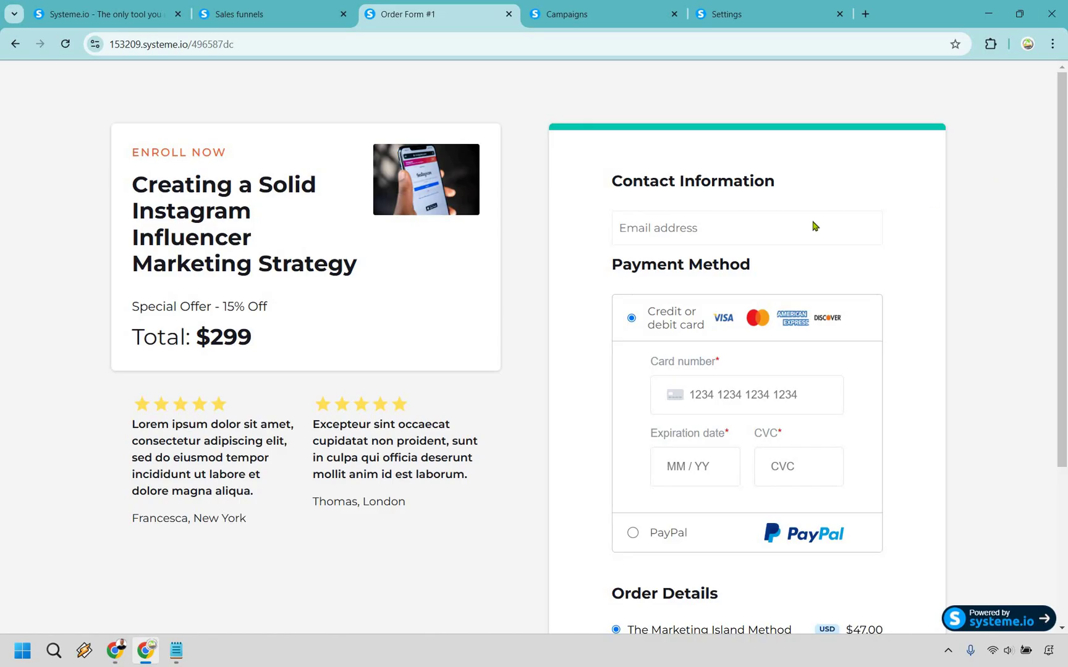
pyautogui.scroll(-1, 682, 256)
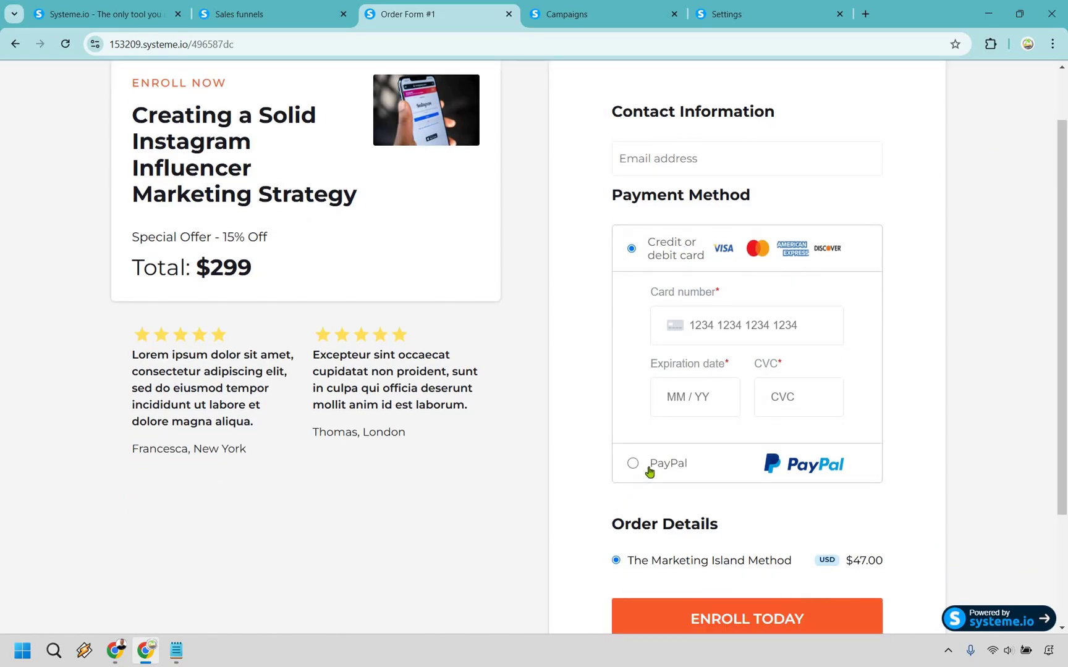
pyautogui.click(649, 471)
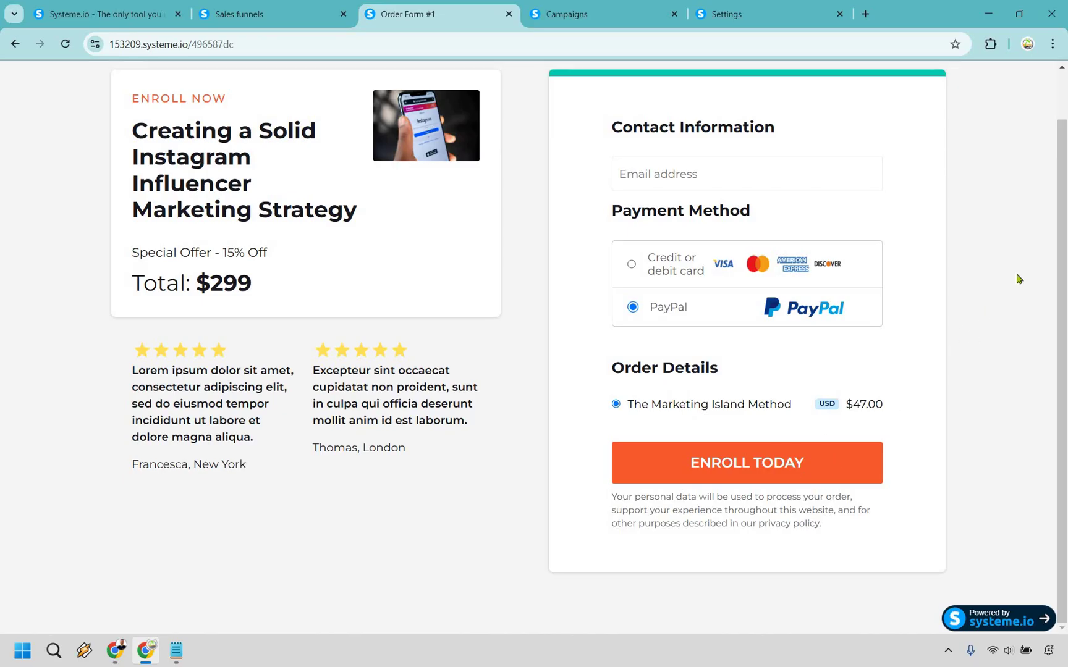
pyautogui.scroll(1, 1020, 288)
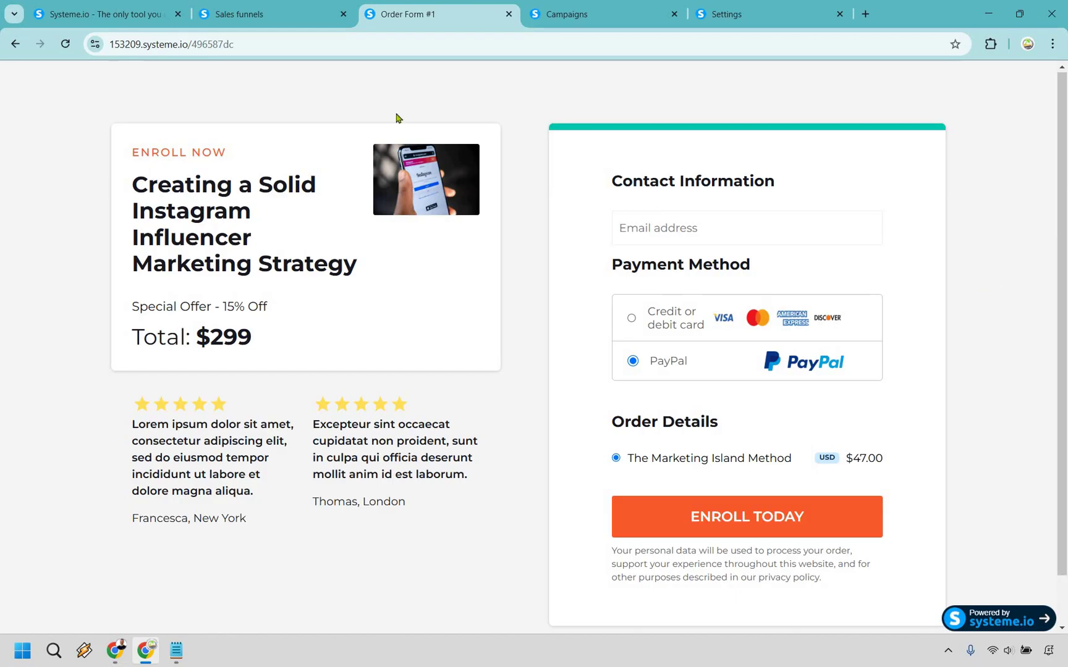
pyautogui.hotkey('ctrl', 'shift', 'Tab')
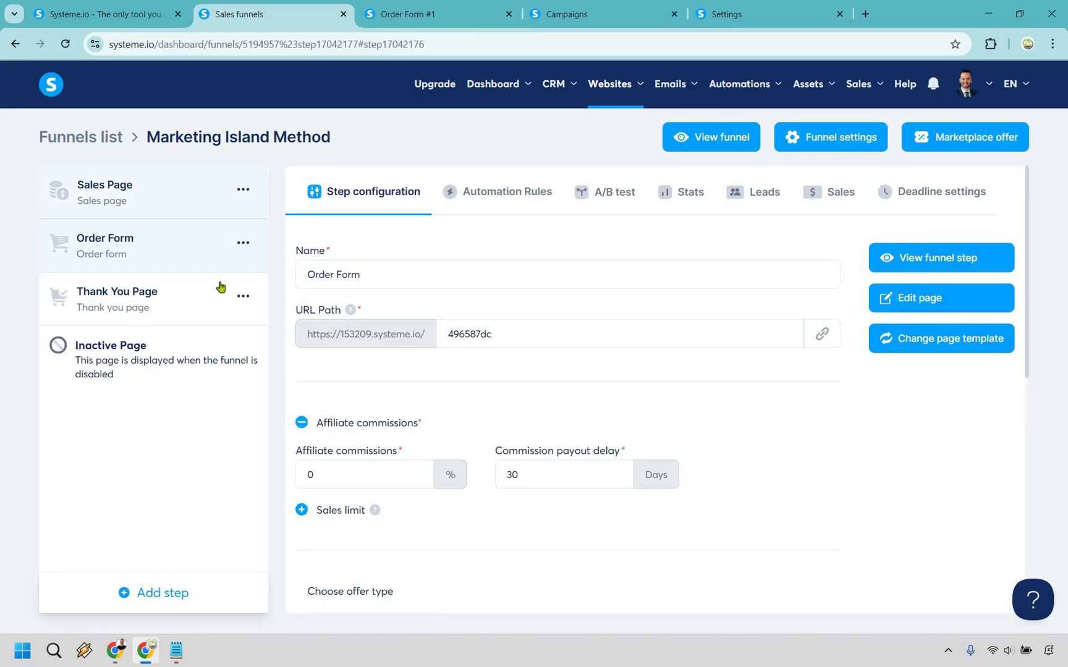
# Step: Open the live Thank You Page step in its own tab, then switch to the systeme.io homepage tab
pyautogui.click(222, 286)
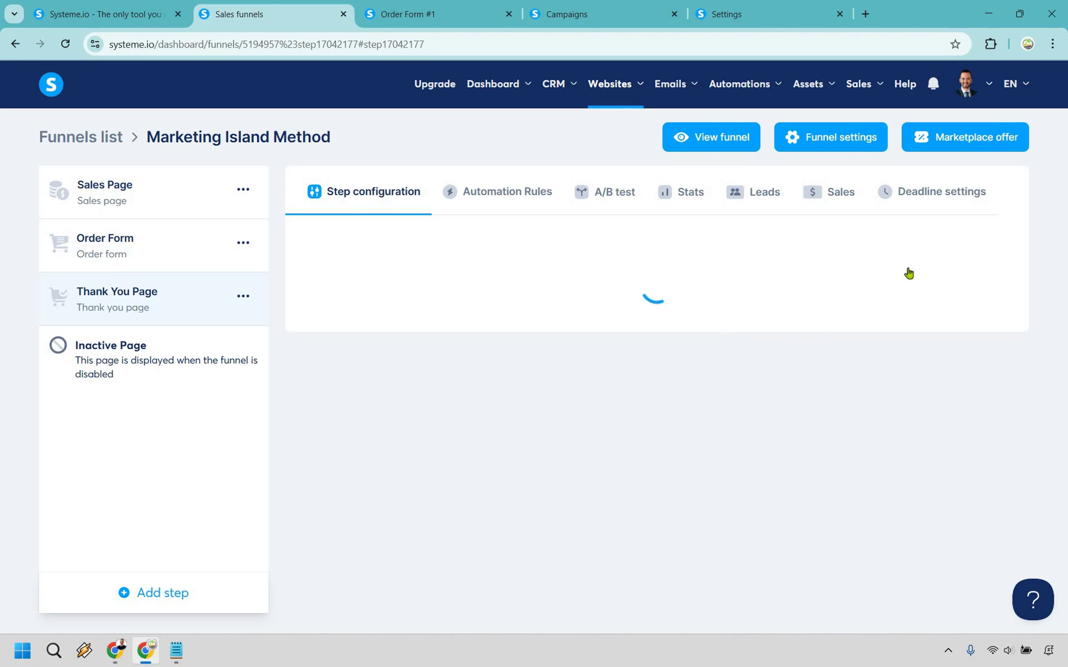
pyautogui.click(1001, 259)
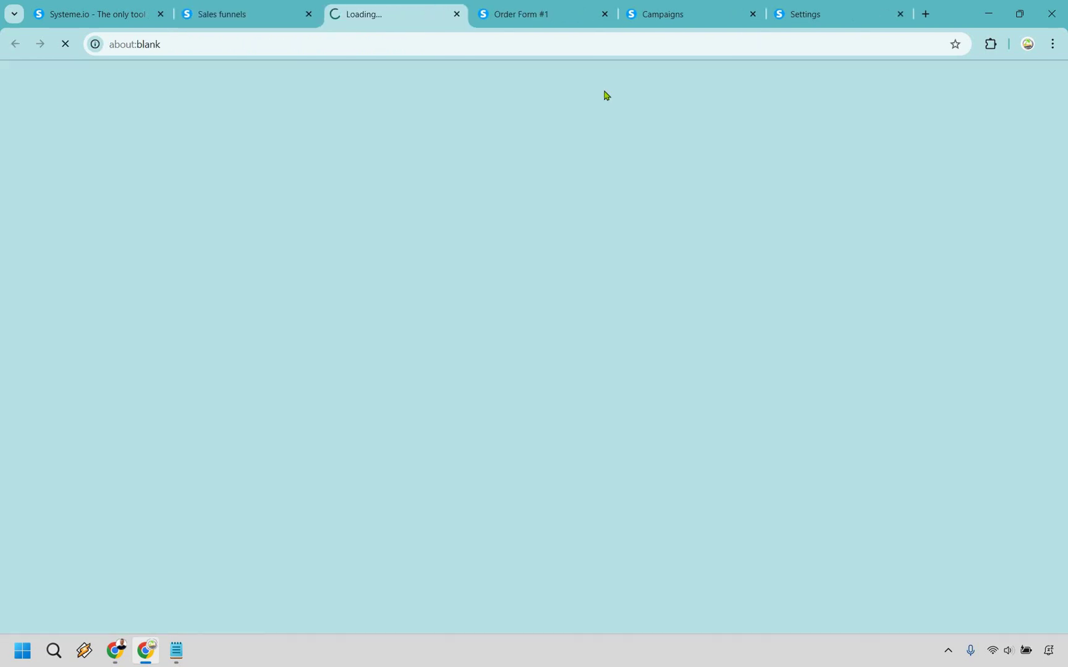
pyautogui.moveTo(414, 17); pyautogui.dragTo(553, 55)
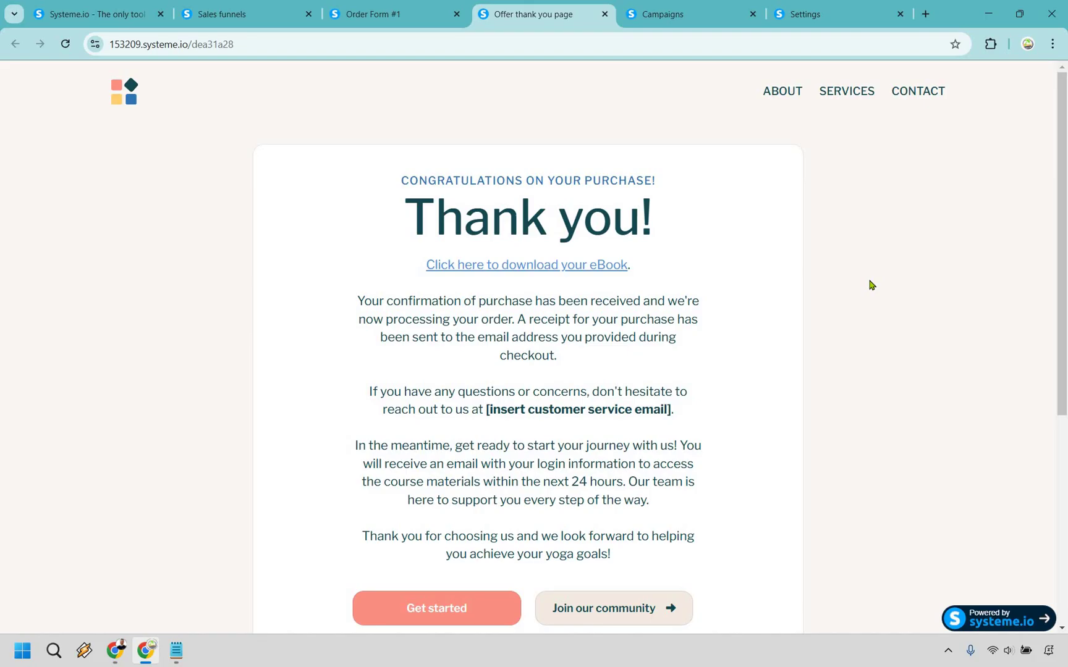
pyautogui.hotkey('ctrl', '1')
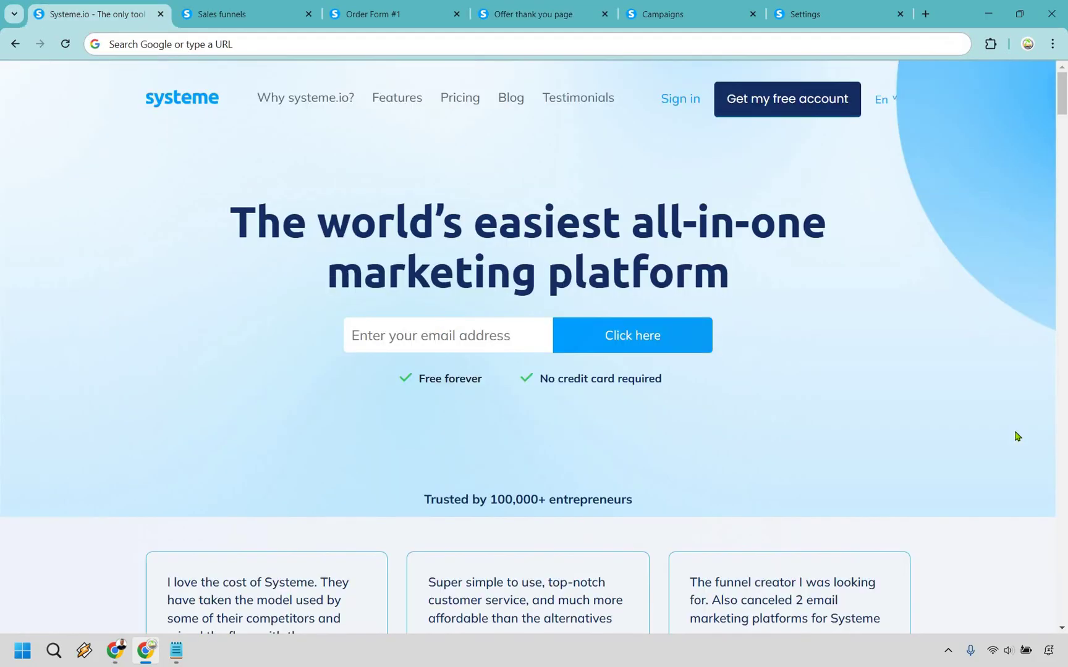